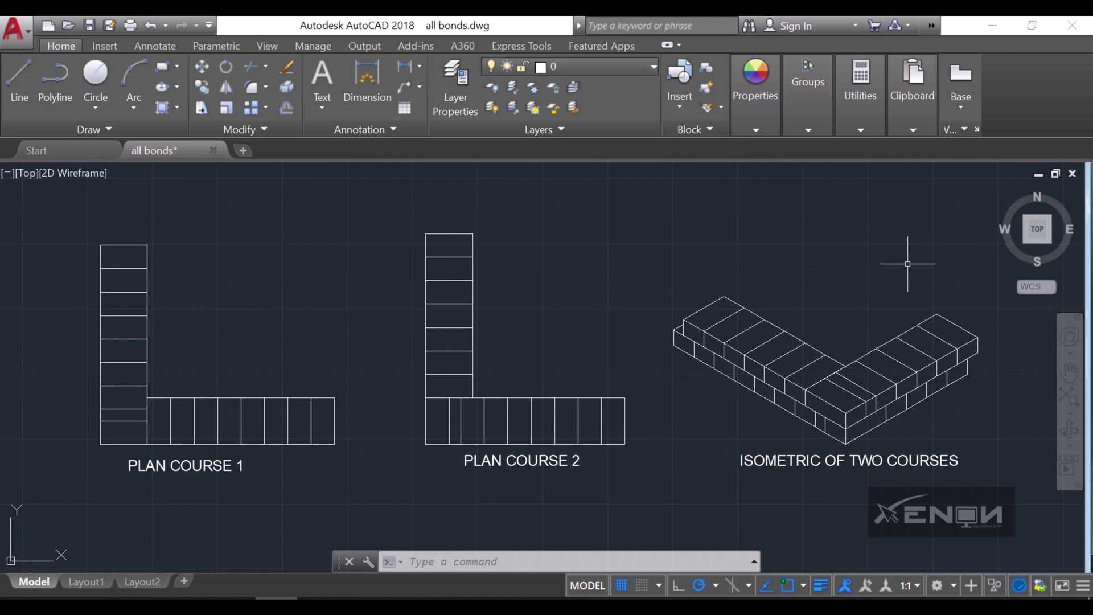
# Step: Create a new drawing and set the UCS icon not to display at the origin
pyautogui.click(246, 152)
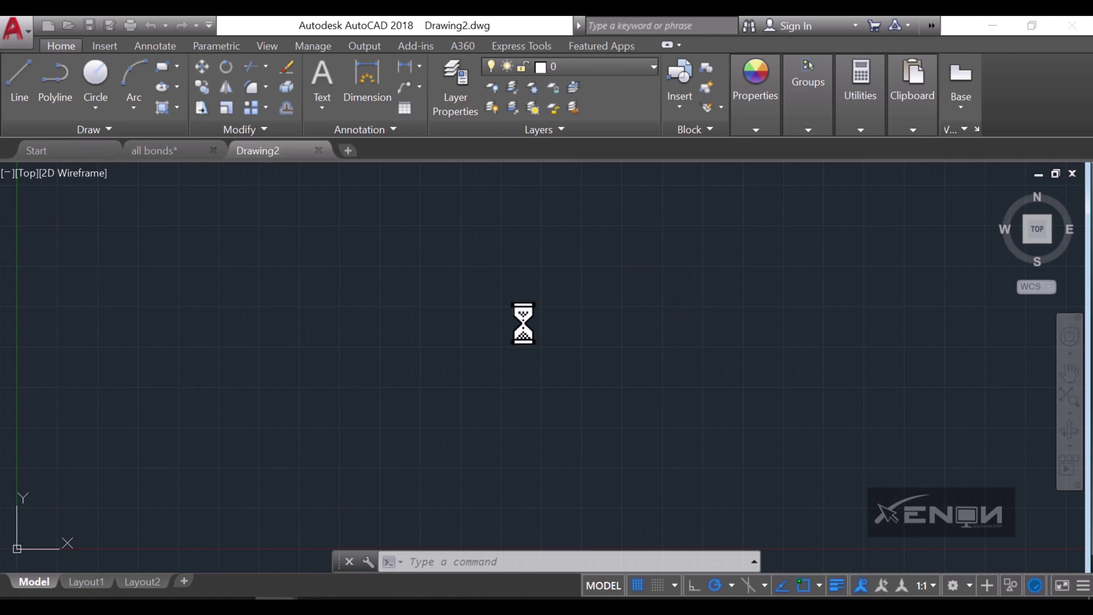
pyautogui.scroll(-5, 176, 456)
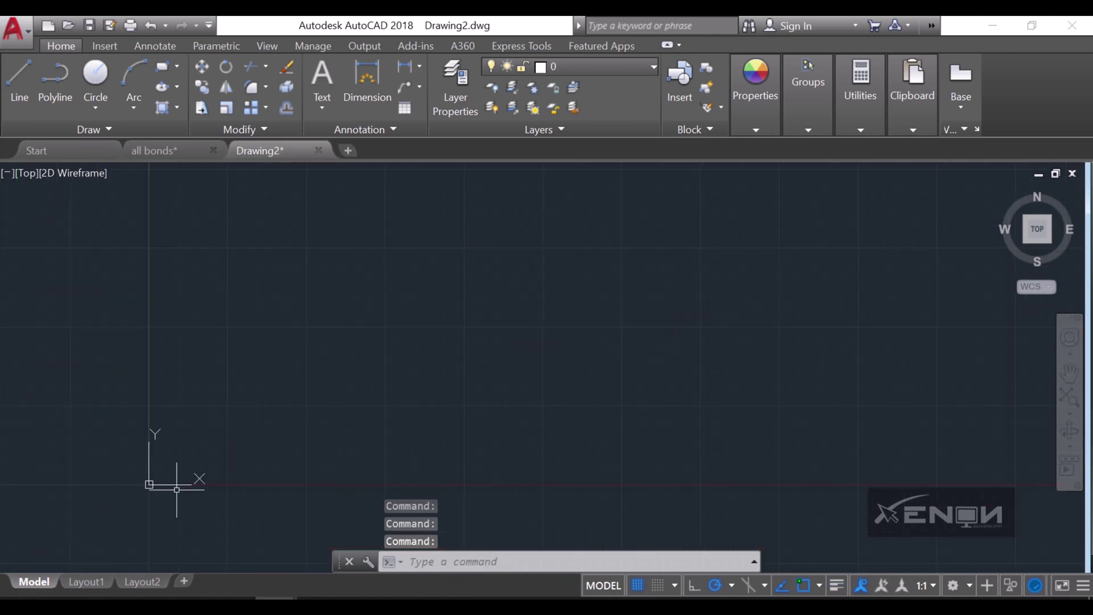
pyautogui.rightClick(181, 483)
pyautogui.moveTo(254, 481)
pyautogui.click(350, 477)
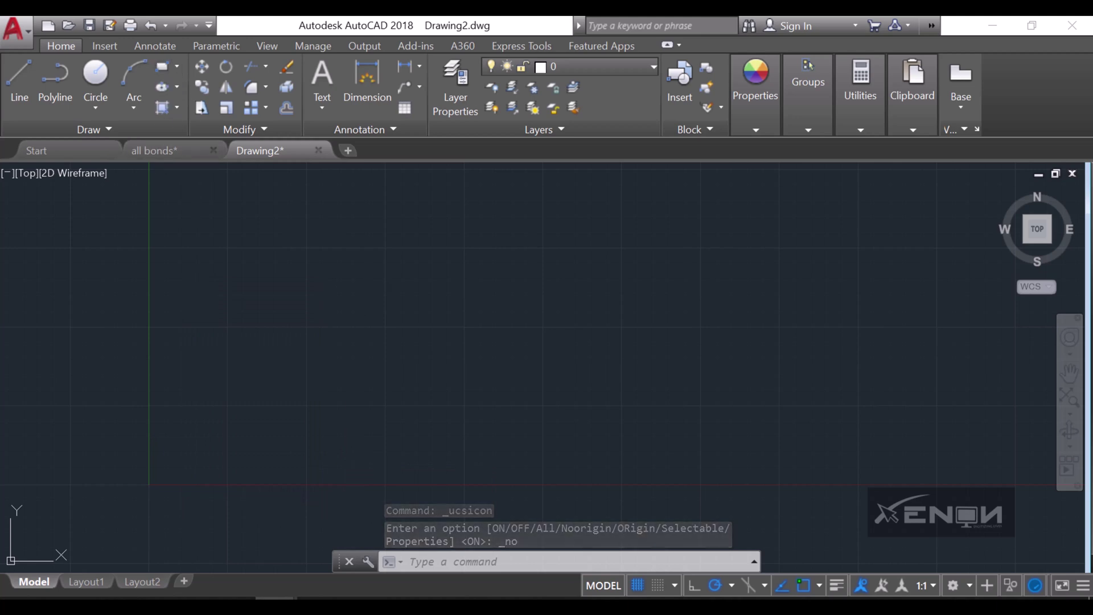
# Step: Draw a horizontal brick rectangle 225 wide by 112.5 high
pyautogui.click(163, 66)
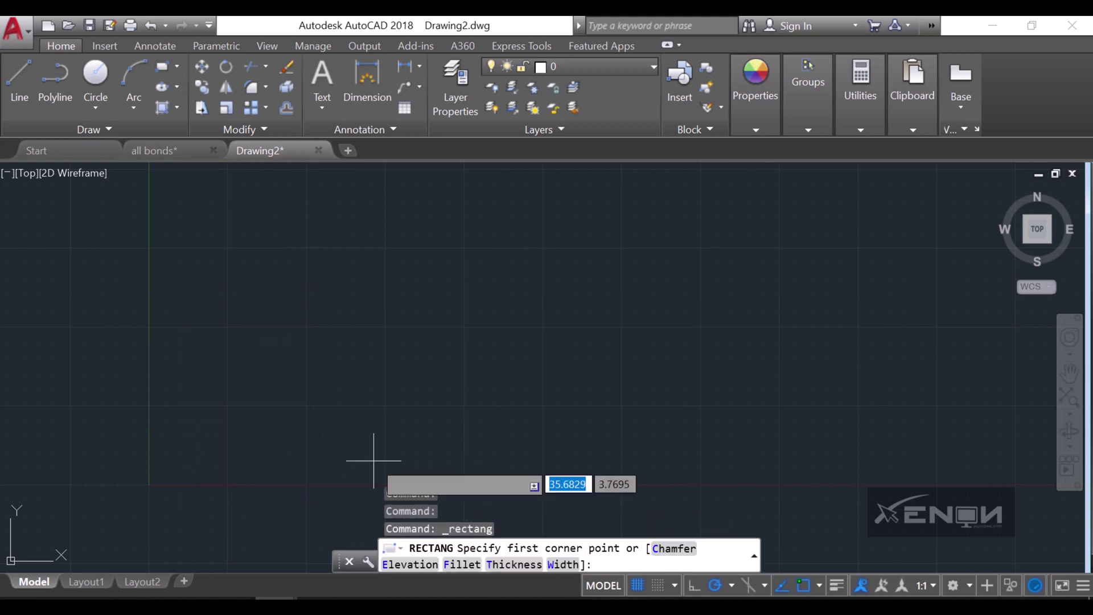
pyautogui.click(341, 269)
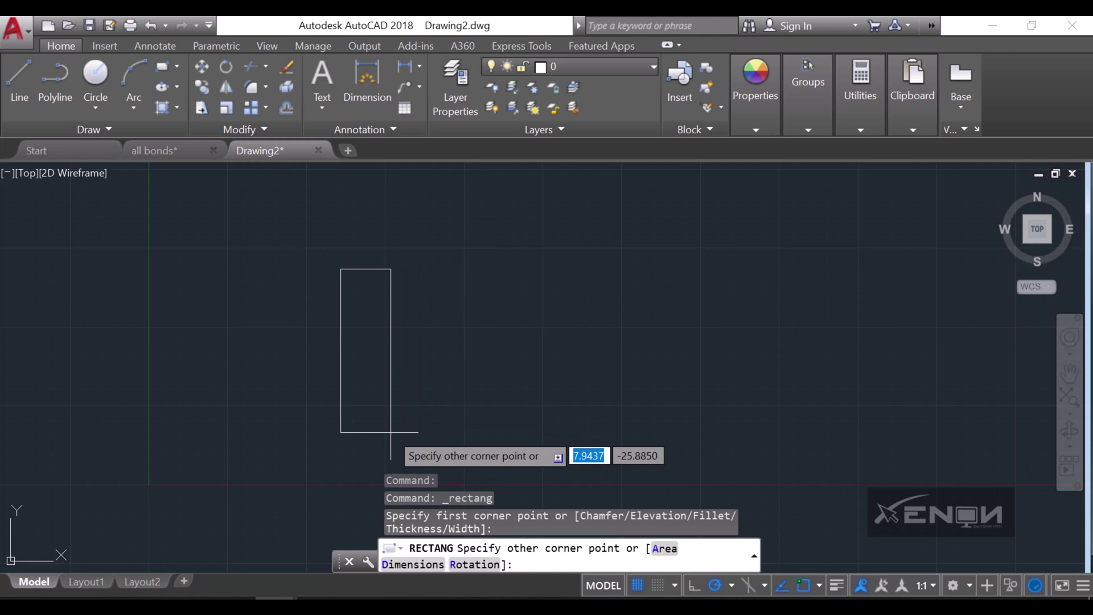
pyautogui.press('Tab')
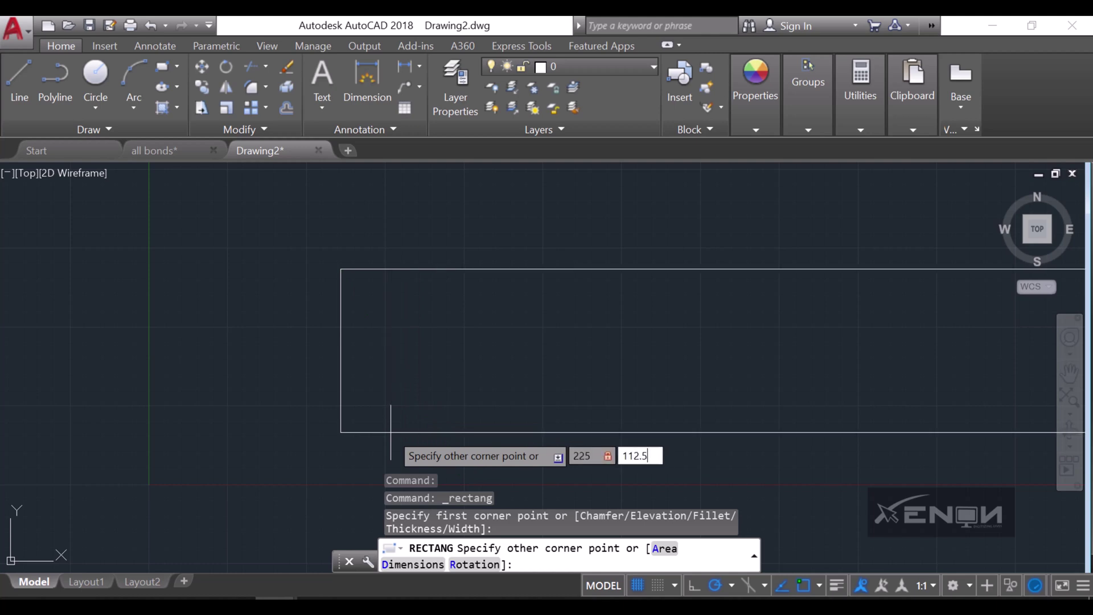
pyautogui.press('Return')
pyautogui.scroll(-5, 589, 337)
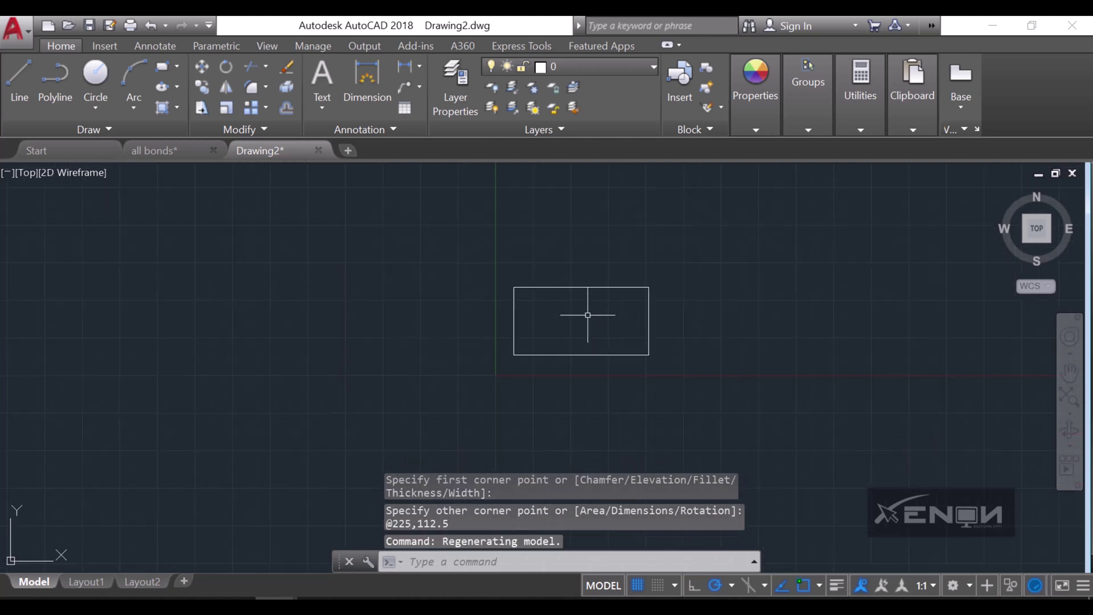
# Step: Draw a second rectangle, 225 wide by 56.25 high, above the first brick as the closer
pyautogui.moveTo(587, 315)
pyautogui.mouseDown(button='middle')
pyautogui.moveTo(531, 349)
pyautogui.moveTo(523, 372)
pyautogui.mouseUp(button='middle')
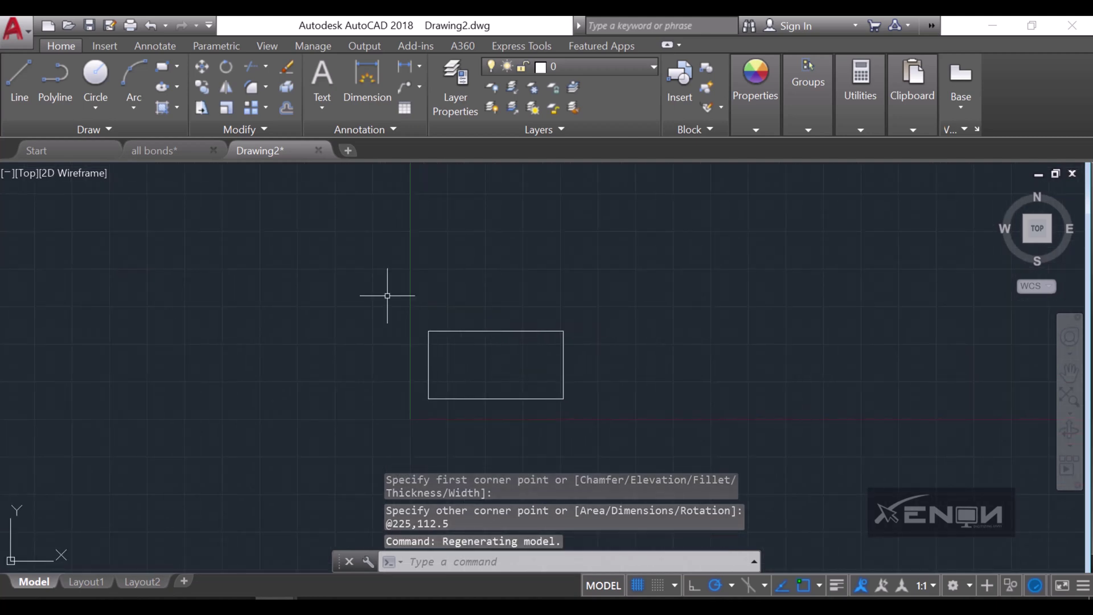
pyautogui.click(162, 66)
pyautogui.moveTo(569, 268); pyautogui.dragTo(539, 293, button='middle')
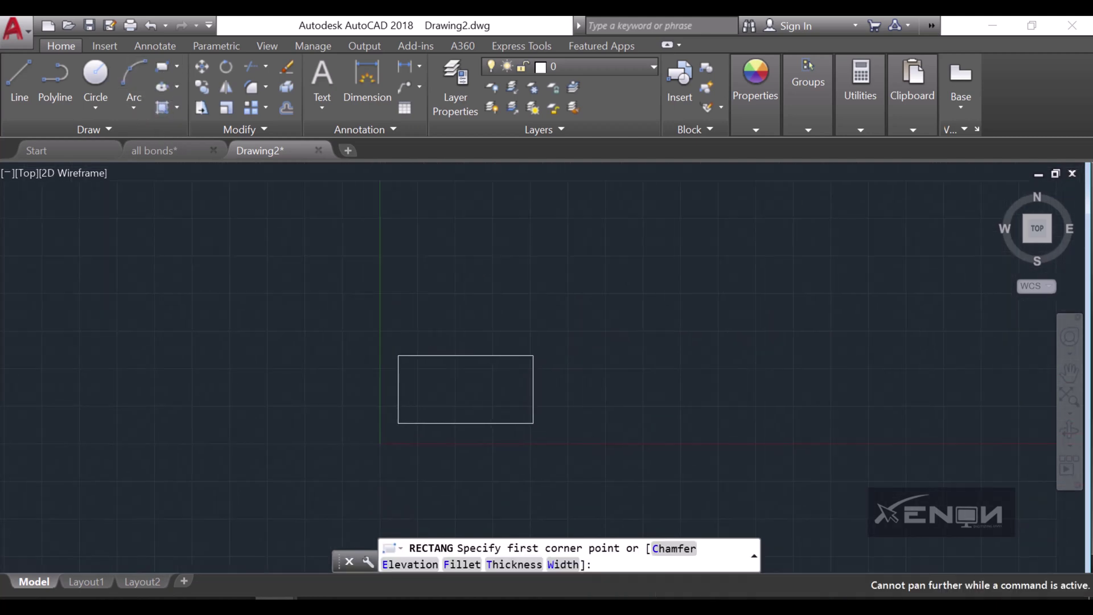
pyautogui.click(489, 224)
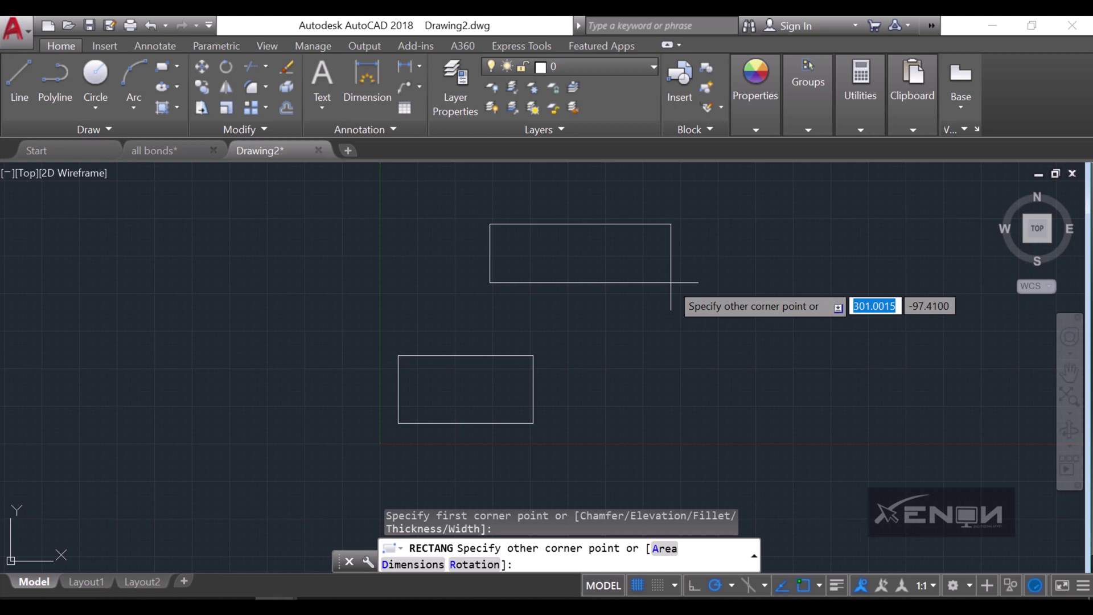
pyautogui.write('225')
pyautogui.press('Tab')
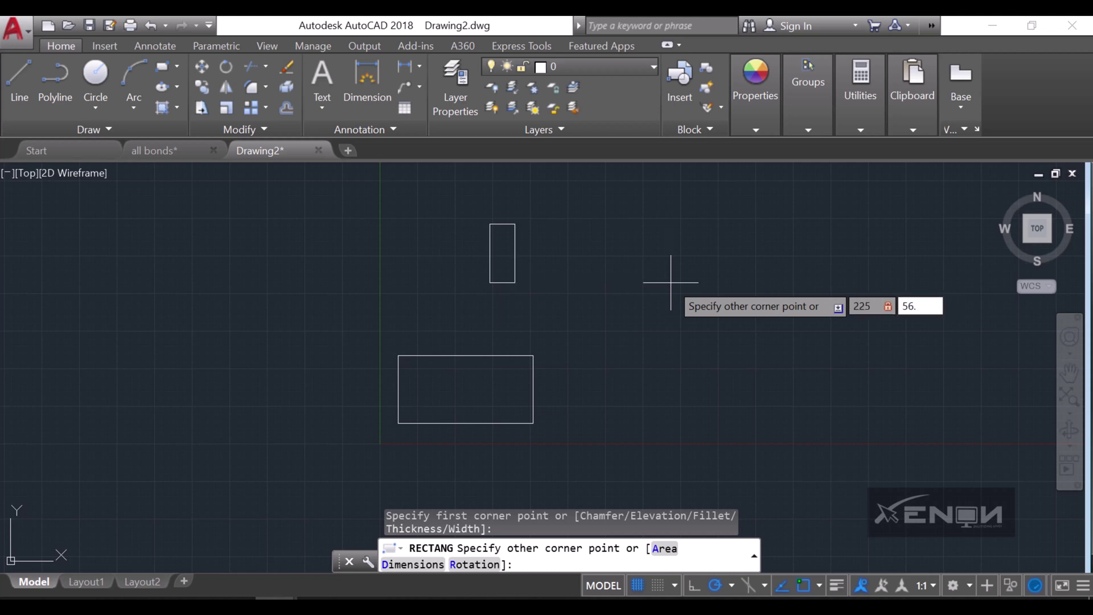
pyautogui.write('56.25')
pyautogui.press('Return')
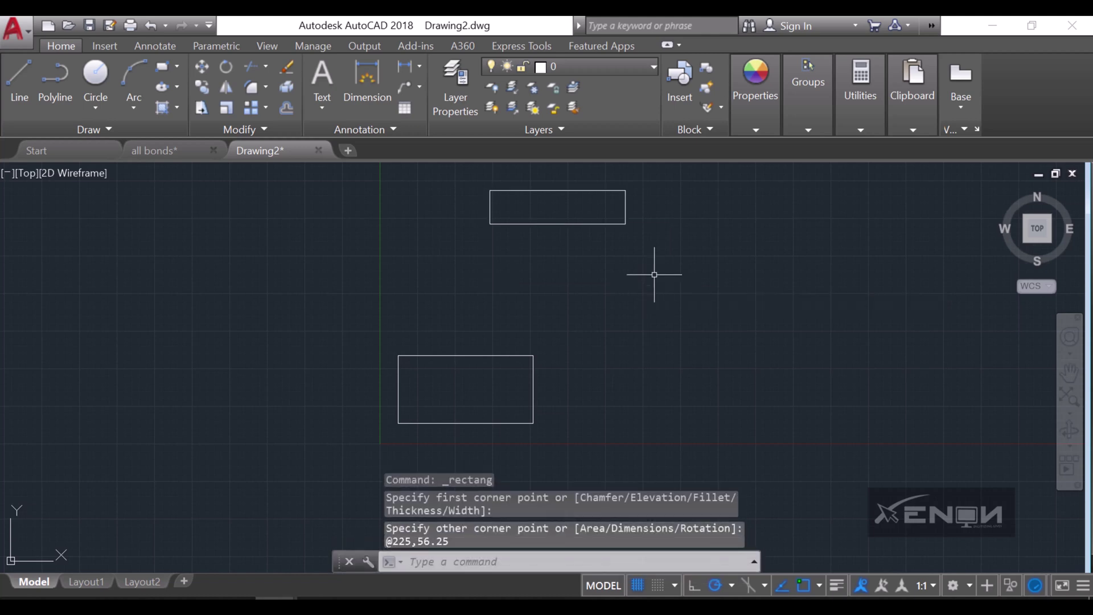
# Step: Move the 56.25 high closer by its lower-left corner onto the upper-left corner of the full brick
pyautogui.click(652, 268)
pyautogui.click(576, 212)
pyautogui.click(201, 66)
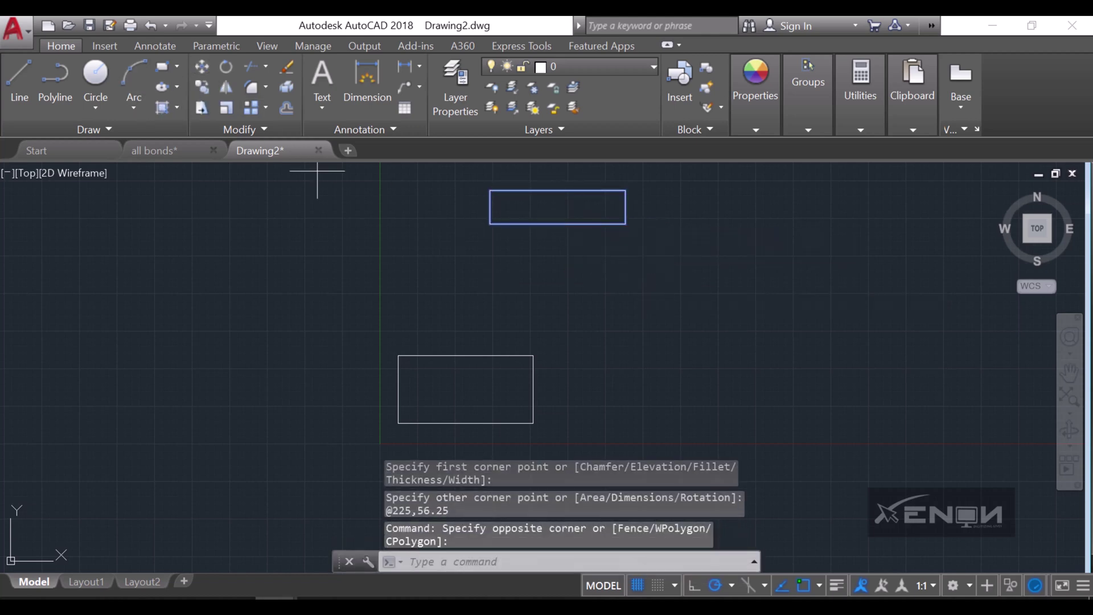
pyautogui.click(490, 223)
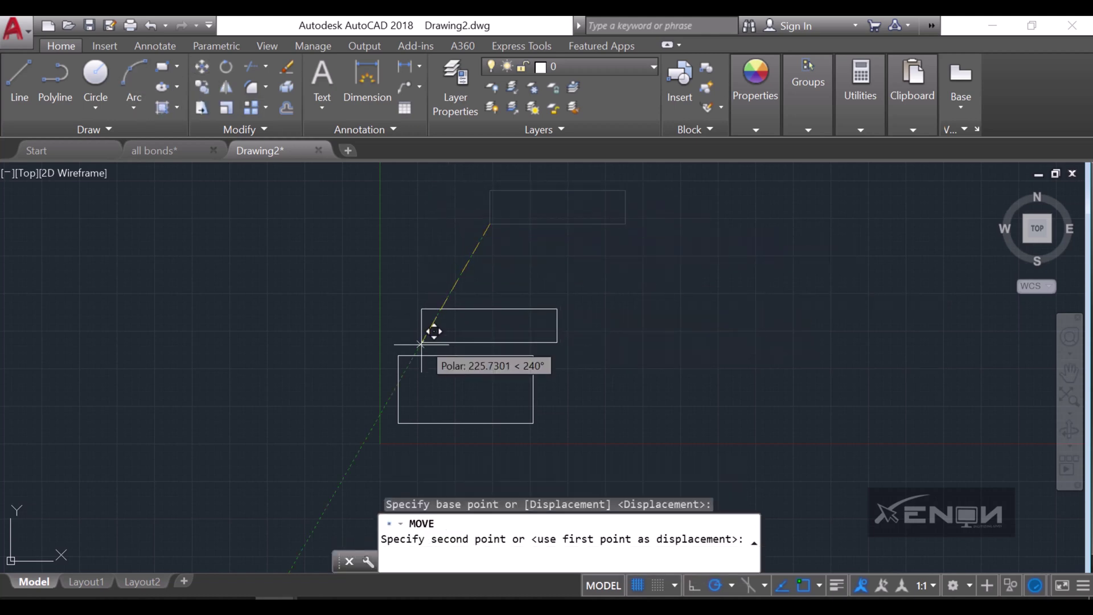
pyautogui.click(398, 356)
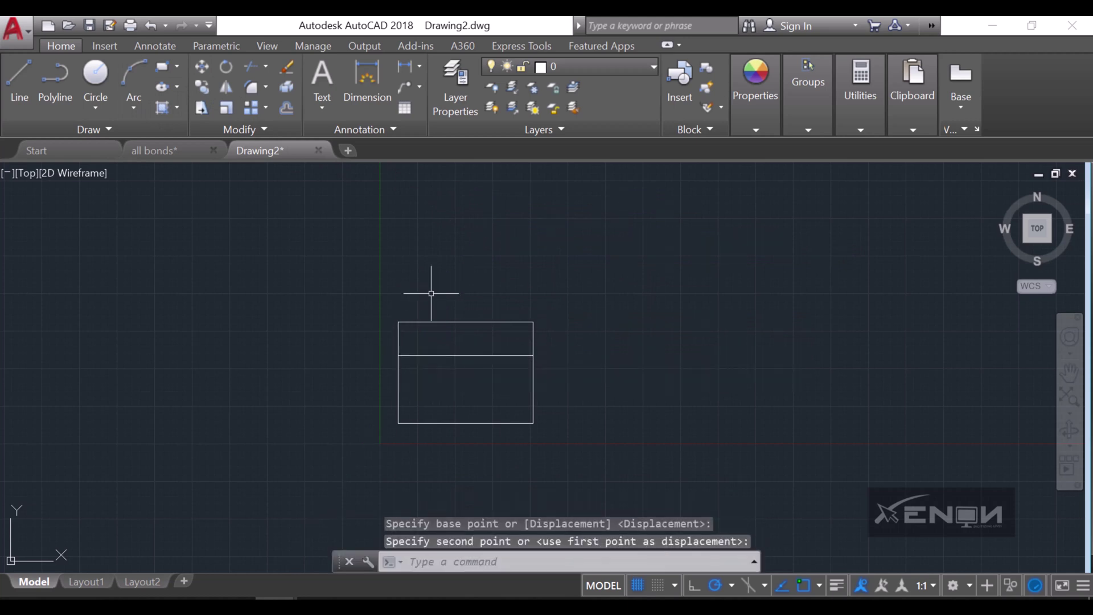
# Step: Copy the full brick from its lower-left corner twice, stacking both copies directly above the closer
pyautogui.click(553, 455)
pyautogui.click(381, 404)
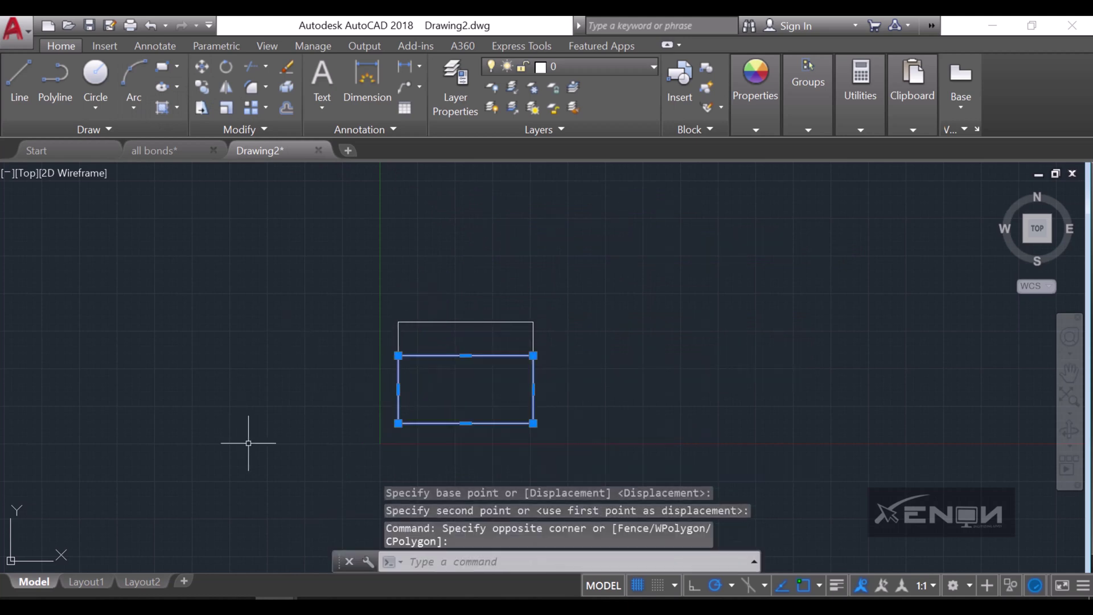
pyautogui.click(202, 85)
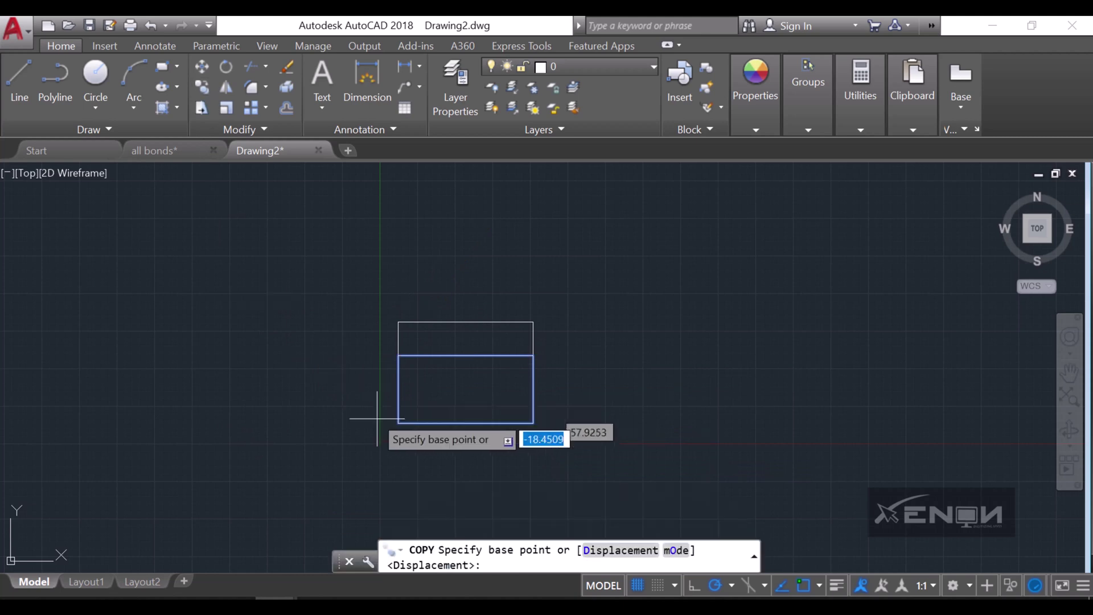
pyautogui.click(398, 423)
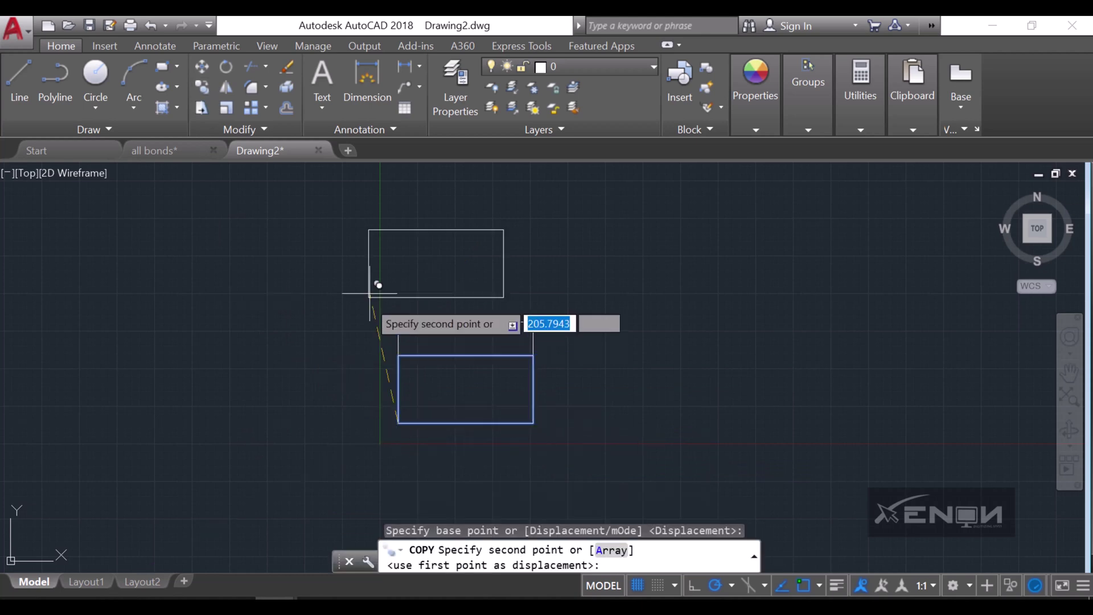
pyautogui.click(398, 321)
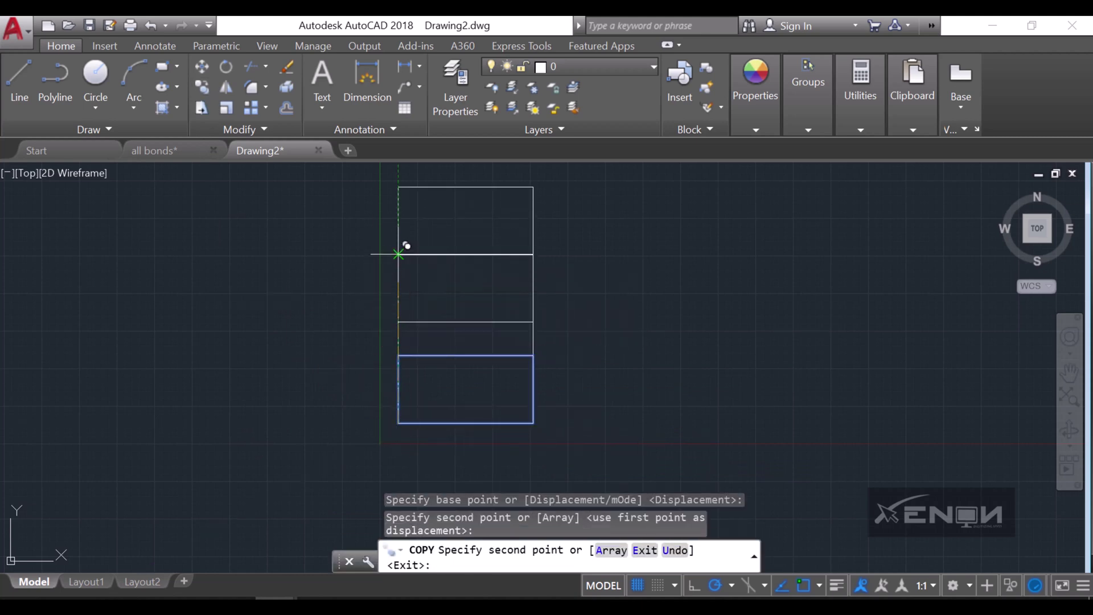
pyautogui.click(399, 254)
pyautogui.moveTo(406, 332); pyautogui.dragTo(435, 318, button='middle')
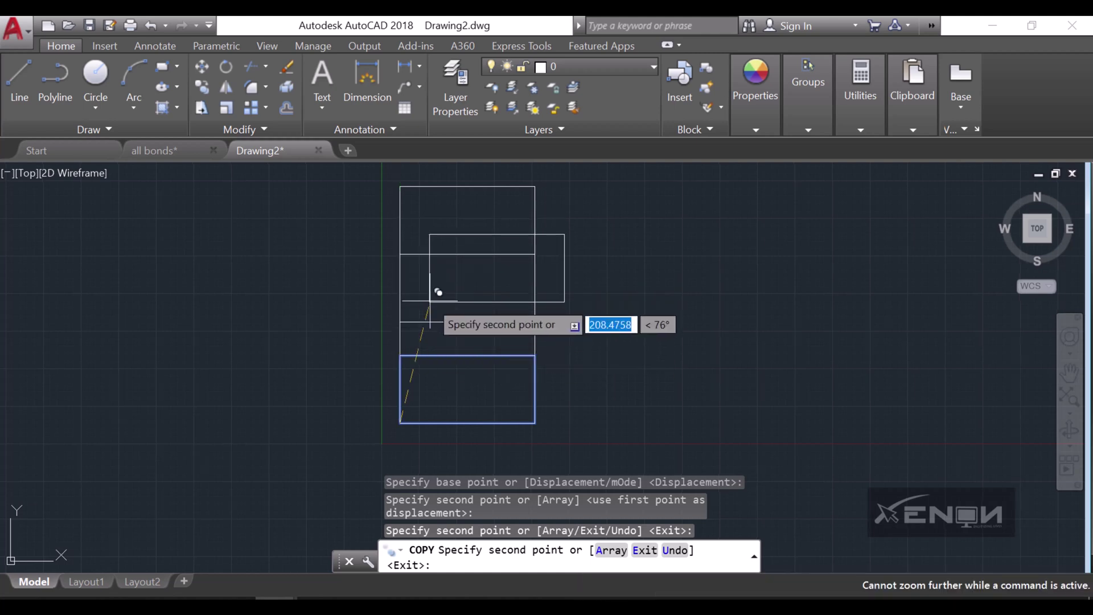
pyautogui.moveTo(497, 288); pyautogui.dragTo(492, 288, button='middle')
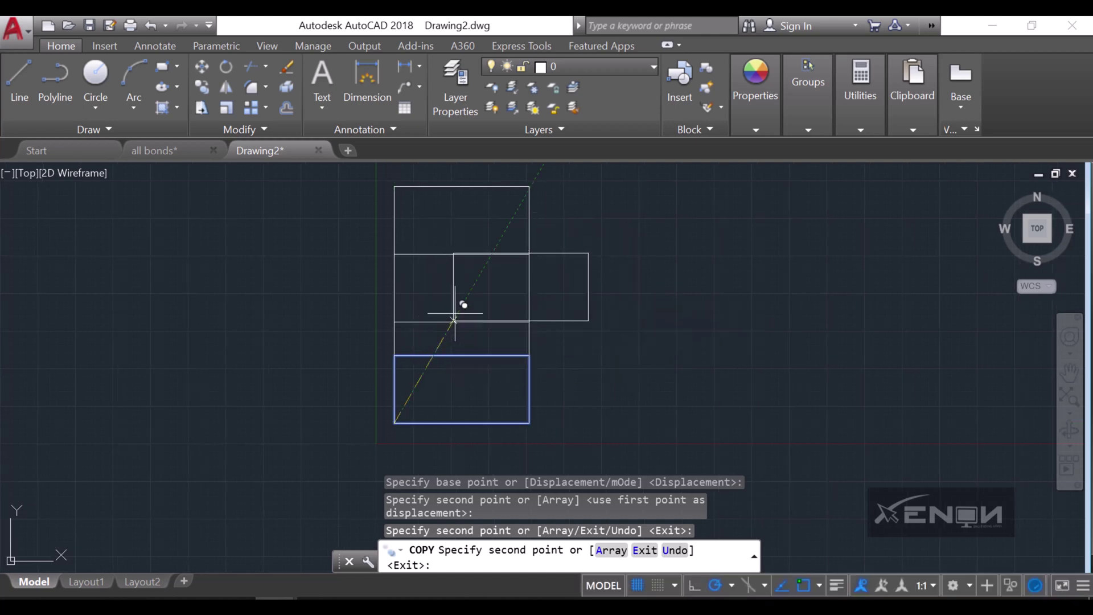
pyautogui.press('Escape')
# Step: Copy the uppermost brick three times, stacking the copies end to end to extend the column upward
pyautogui.scroll(-3, 459, 392)
pyautogui.click(495, 328)
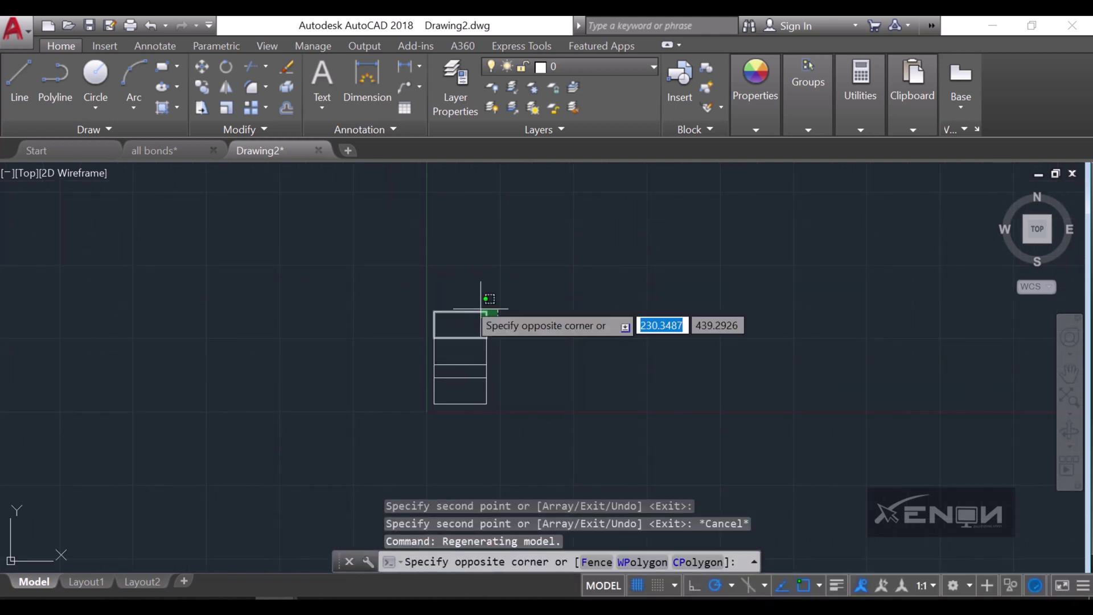
pyautogui.click(430, 282)
pyautogui.click(202, 88)
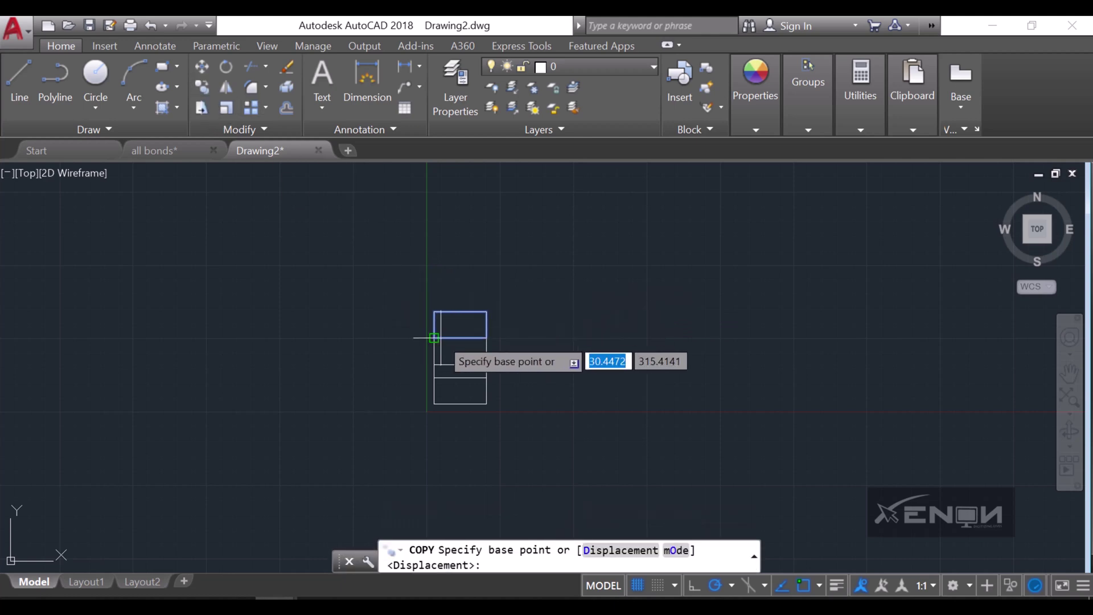
pyautogui.click(434, 338)
pyautogui.click(434, 312)
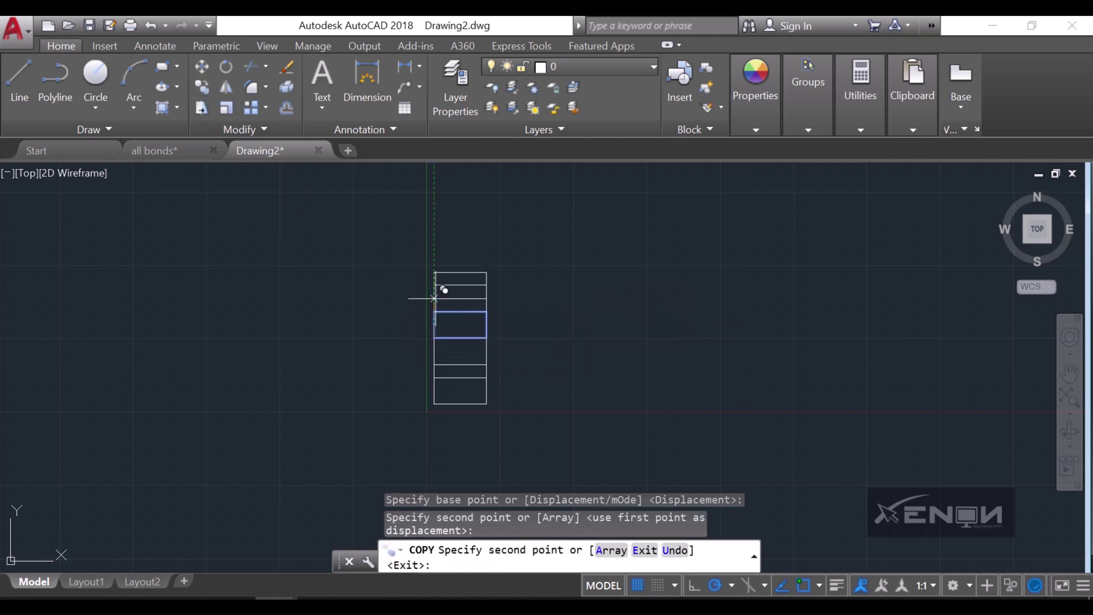
pyautogui.click(434, 259)
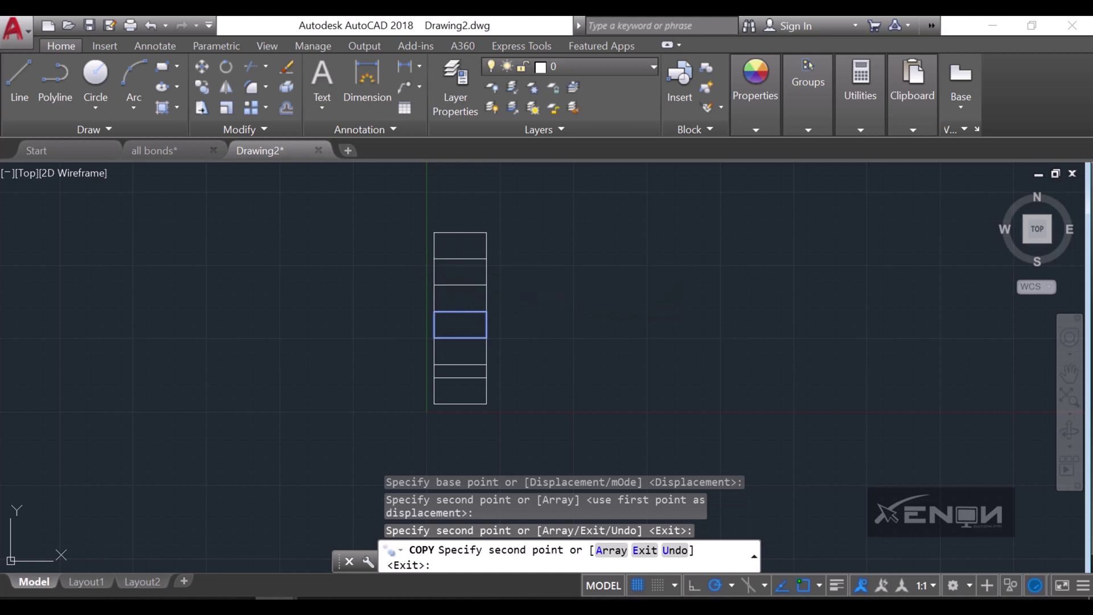
pyautogui.press('Return')
# Step: Draw an upright brick rectangle 112.5 wide by 225 high to the right of the column
pyautogui.scroll(4, 524, 393)
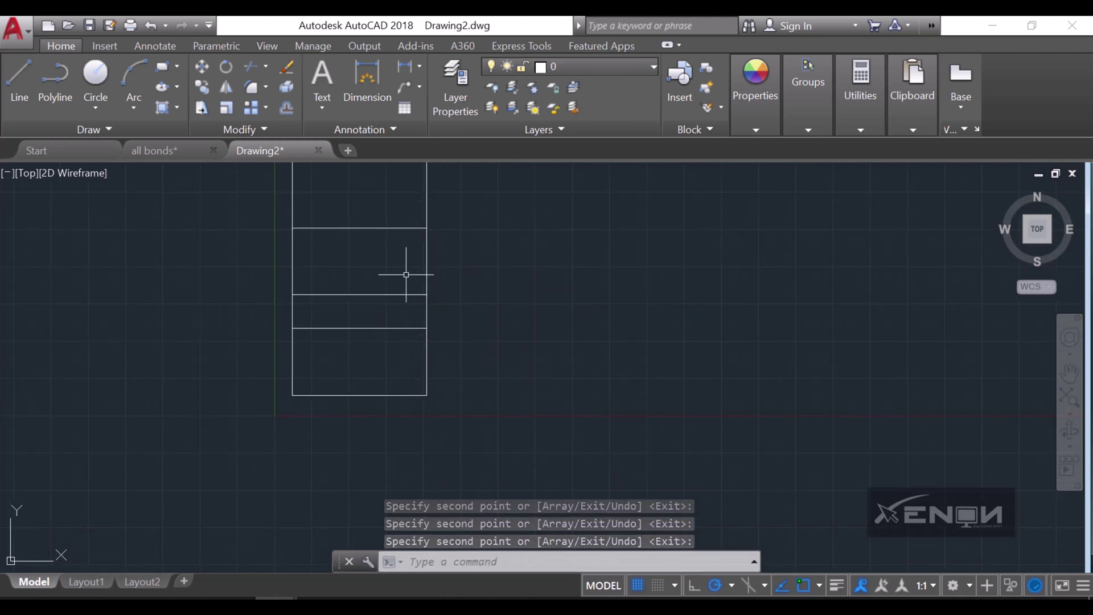
pyautogui.write('rec')
pyautogui.press('Return')
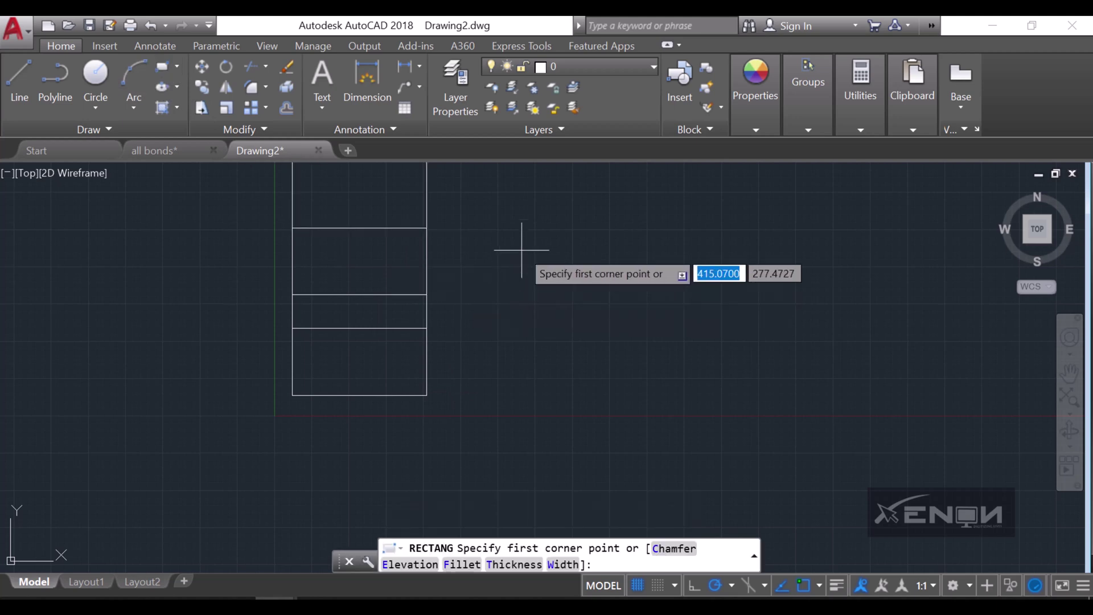
pyautogui.click(522, 249)
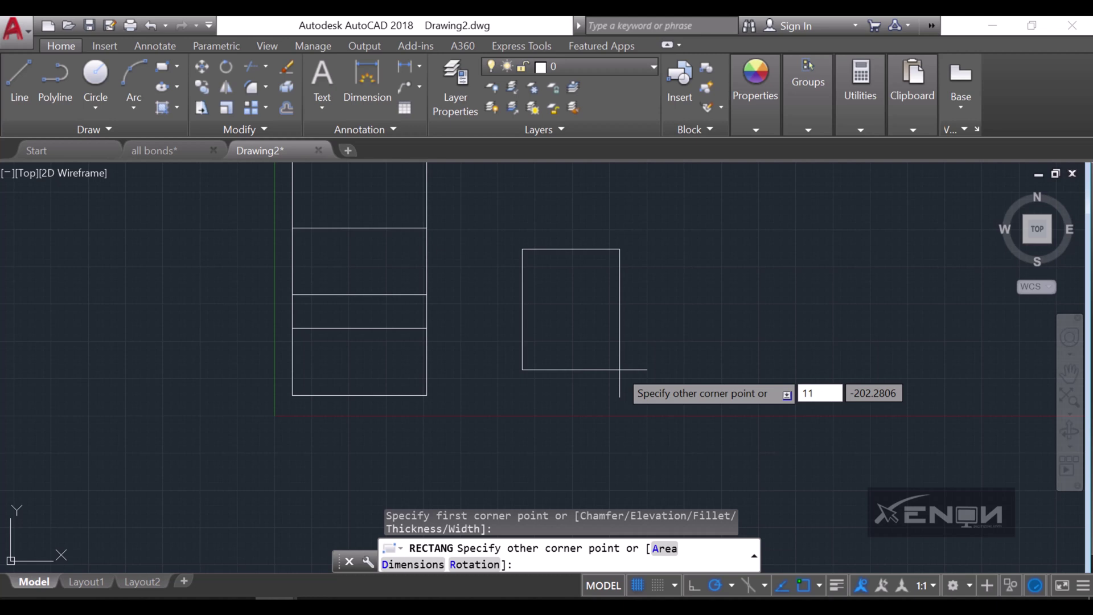
pyautogui.write('112.5')
pyautogui.press('Tab')
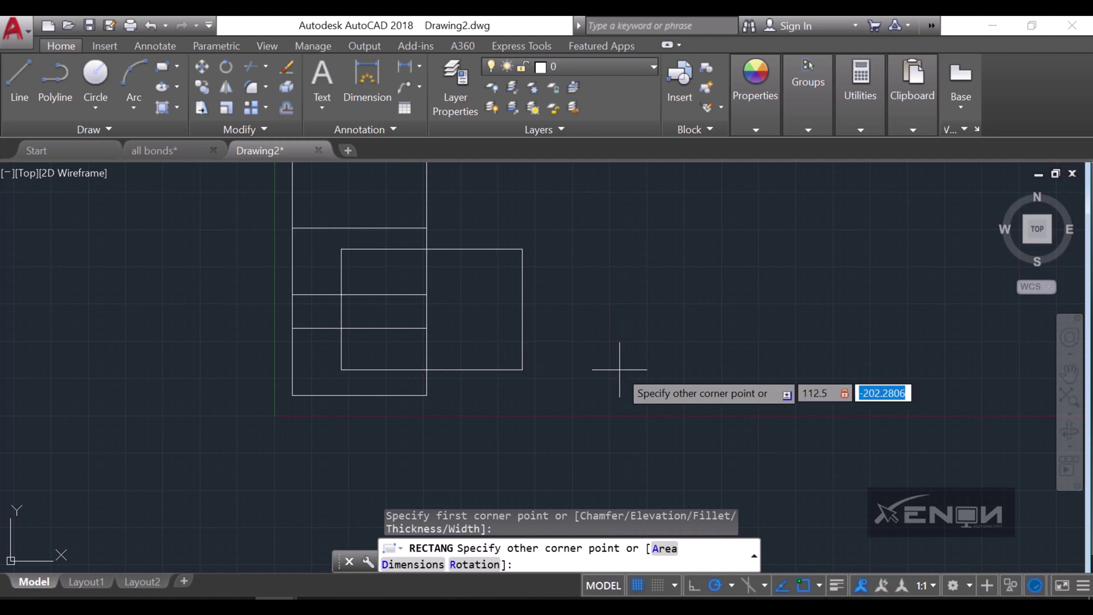
pyautogui.press('Return')
pyautogui.scroll(-2, 621, 370)
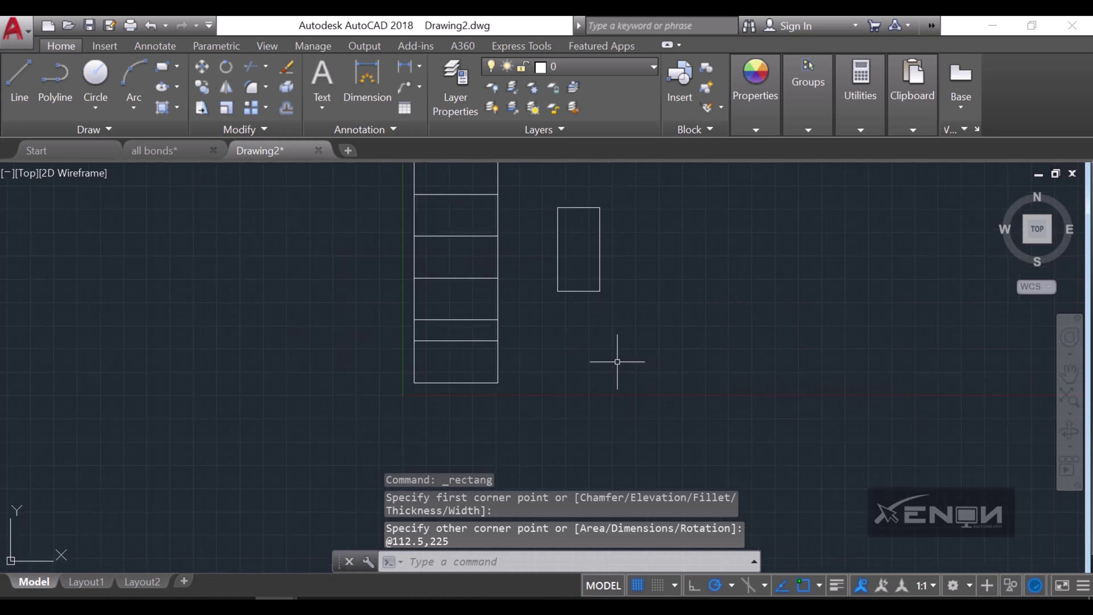
# Step: Move the upright brick by its lower-left corner to the lower-right corner of the brick column
pyautogui.click(628, 405)
pyautogui.click(552, 267)
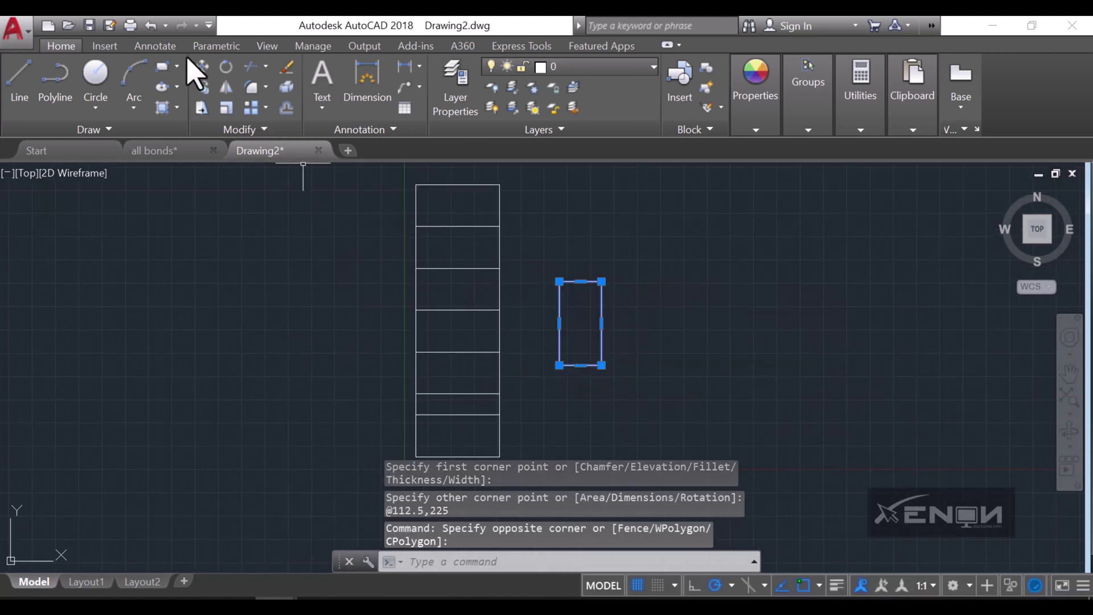
pyautogui.click(207, 64)
pyautogui.click(559, 365)
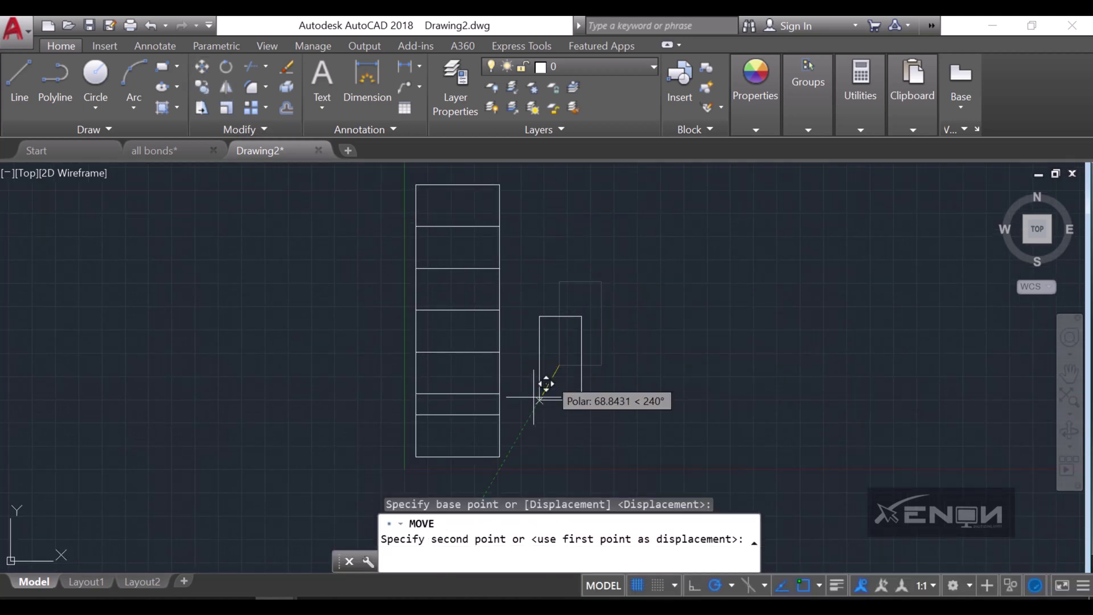
pyautogui.click(500, 457)
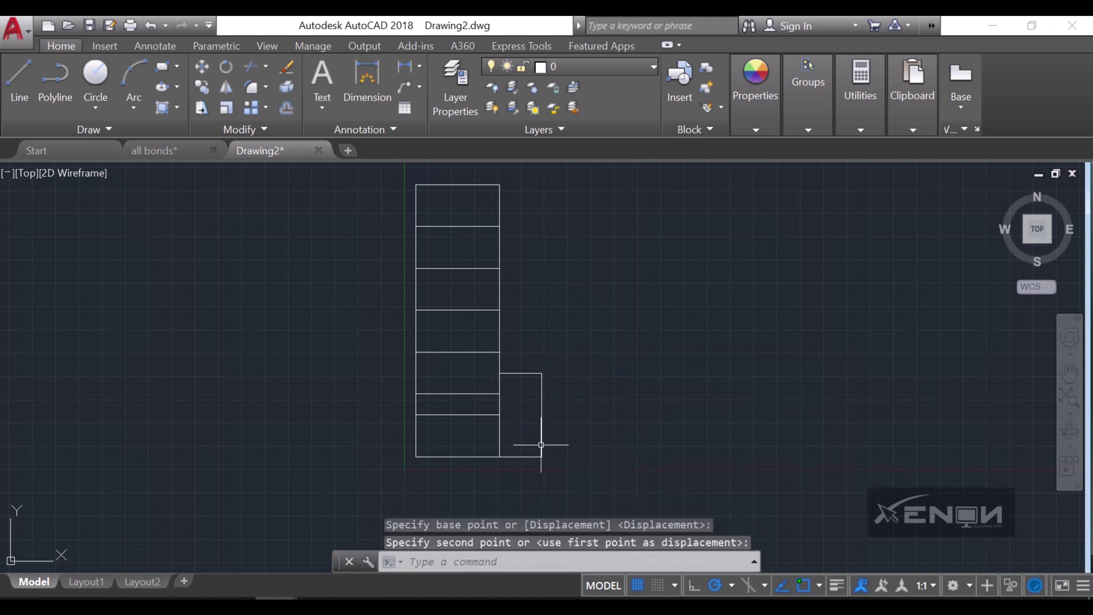
# Step: Copy the upright brick from its lower-left corner six times, placing the copies side by side to extend the horizontal arm to the right
pyautogui.moveTo(607, 442); pyautogui.dragTo(594, 402, button='middle')
pyautogui.click(578, 427)
pyautogui.click(512, 305)
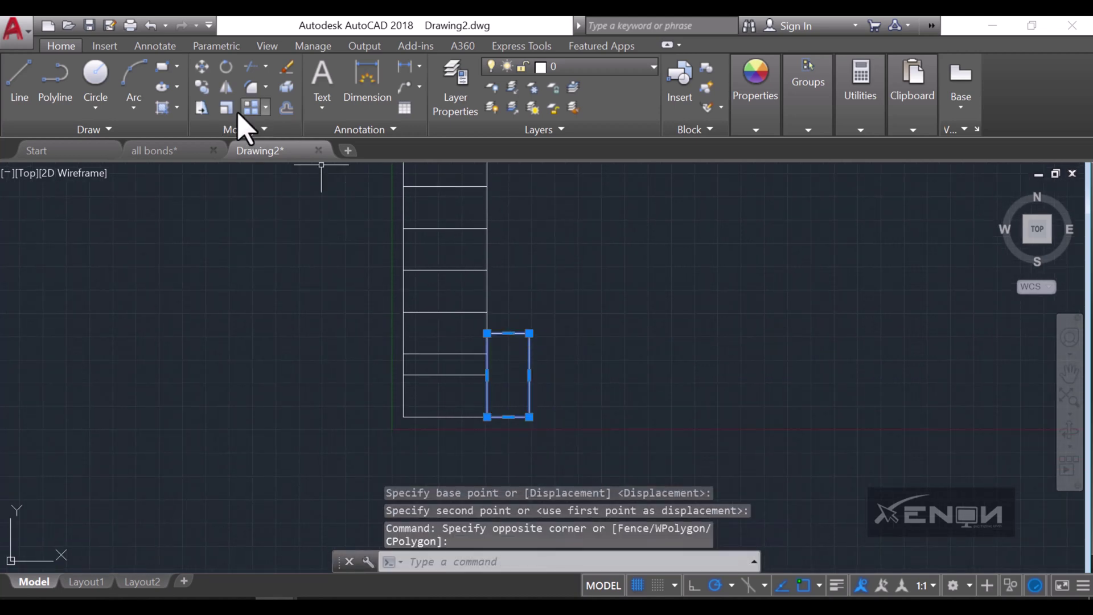
pyautogui.click(202, 87)
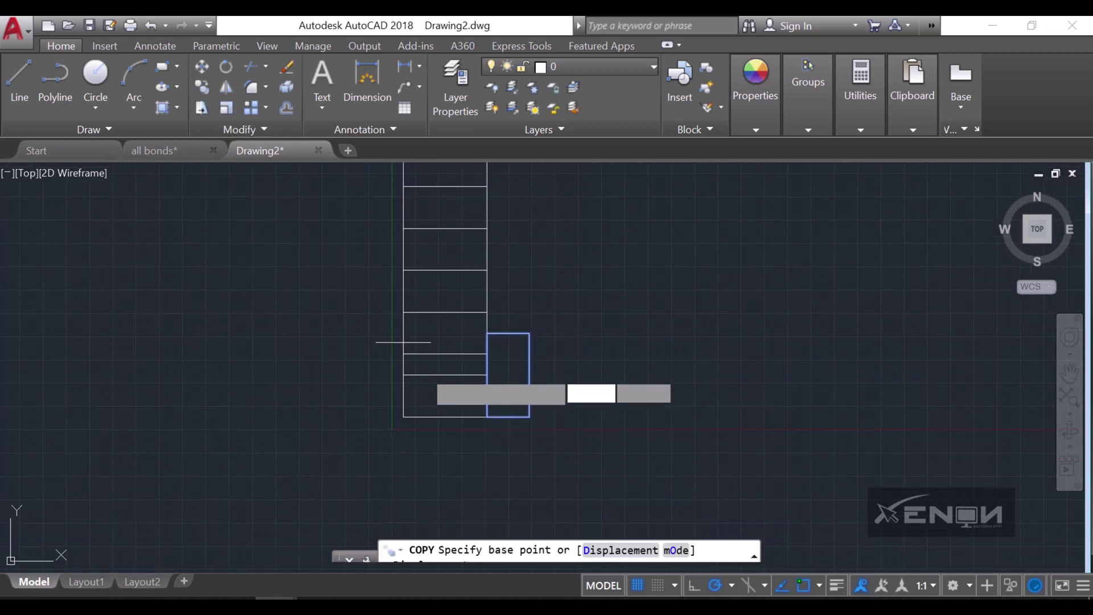
pyautogui.click(489, 416)
pyautogui.click(530, 416)
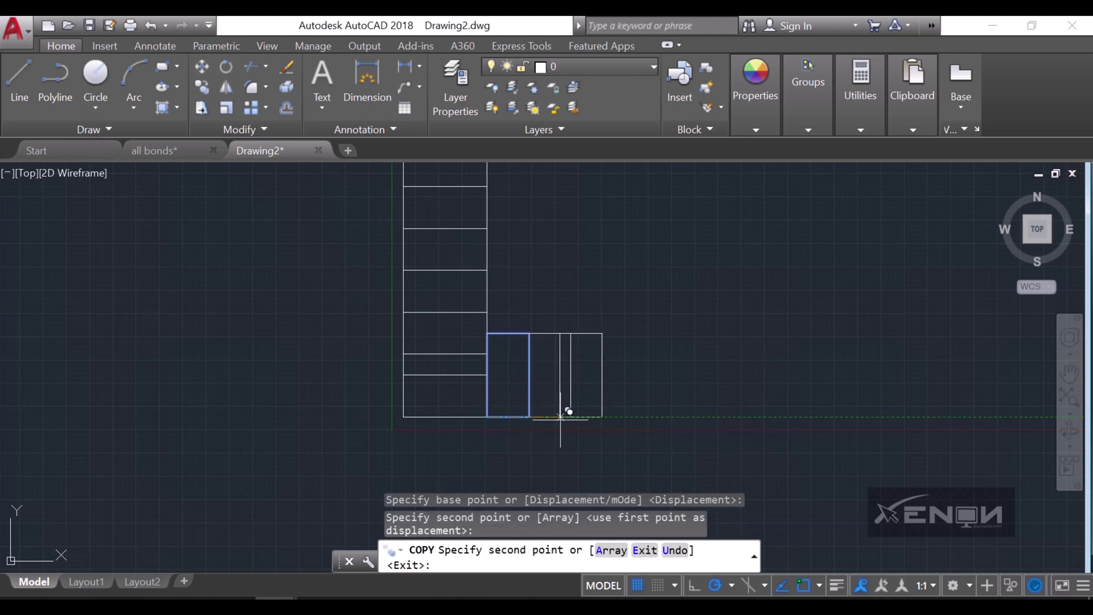
pyautogui.click(571, 416)
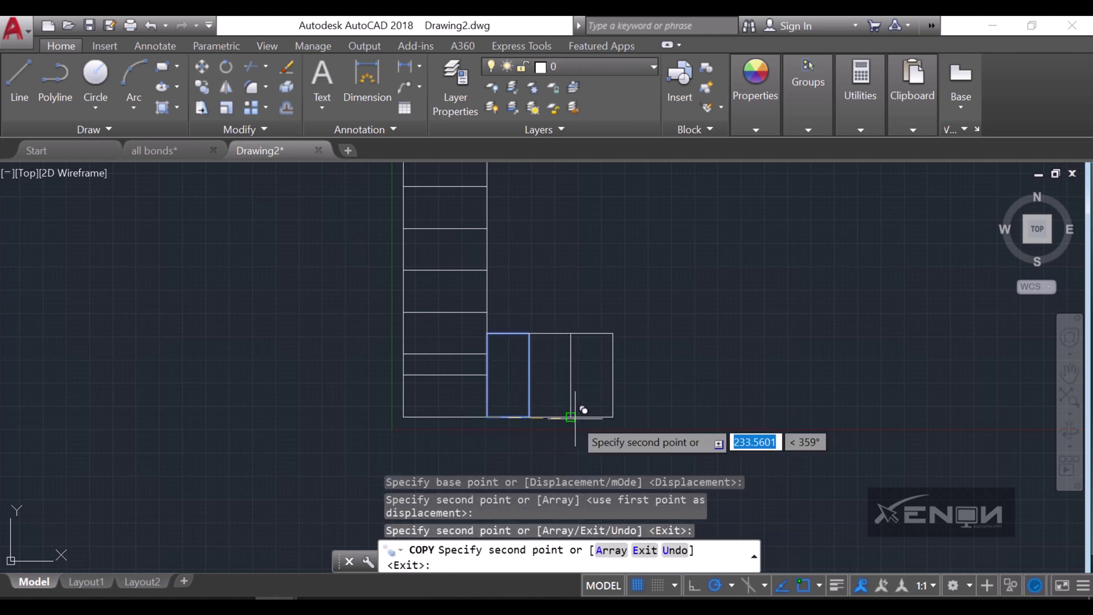
pyautogui.click(612, 417)
pyautogui.click(654, 416)
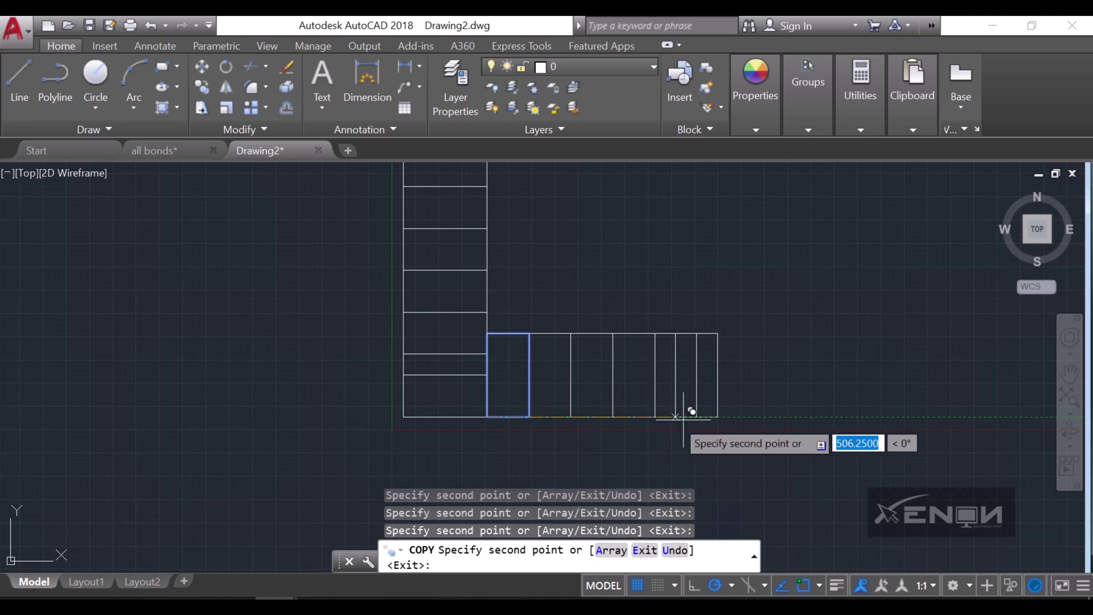
pyautogui.click(696, 416)
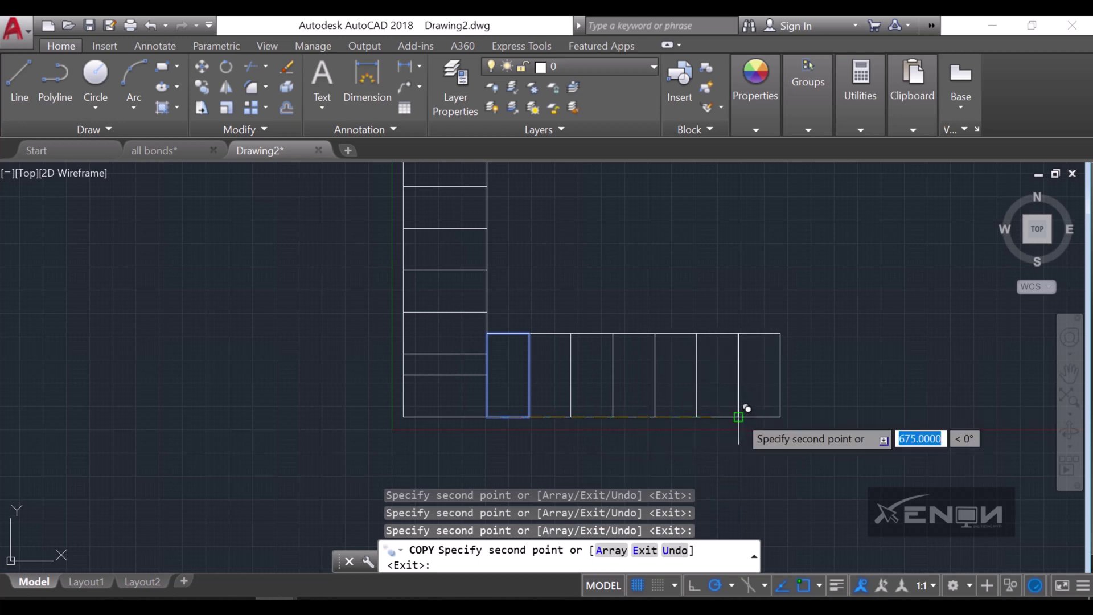
pyautogui.click(738, 416)
pyautogui.press('Return')
# Step: Add the single-line text "PLAN COURSE 1" below the L-shaped brick plan, with a text height of 50 and the default rotation
pyautogui.scroll(-4, 797, 324)
pyautogui.moveTo(789, 347)
pyautogui.mouseDown(button='middle')
pyautogui.moveTo(717, 327)
pyautogui.moveTo(636, 343)
pyautogui.mouseUp(button='middle')
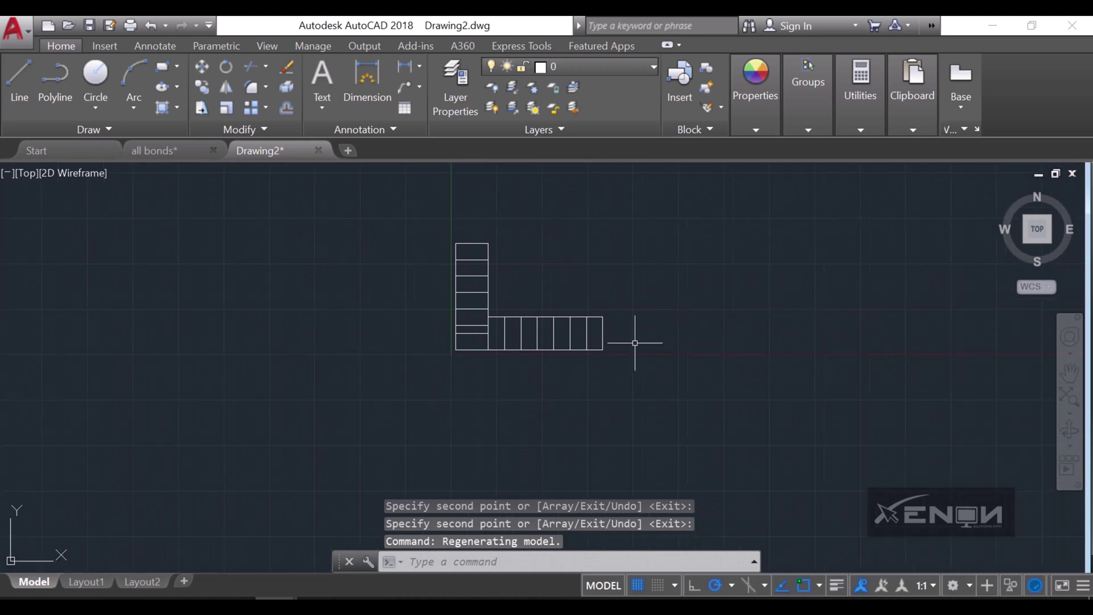
pyautogui.scroll(3, 569, 307)
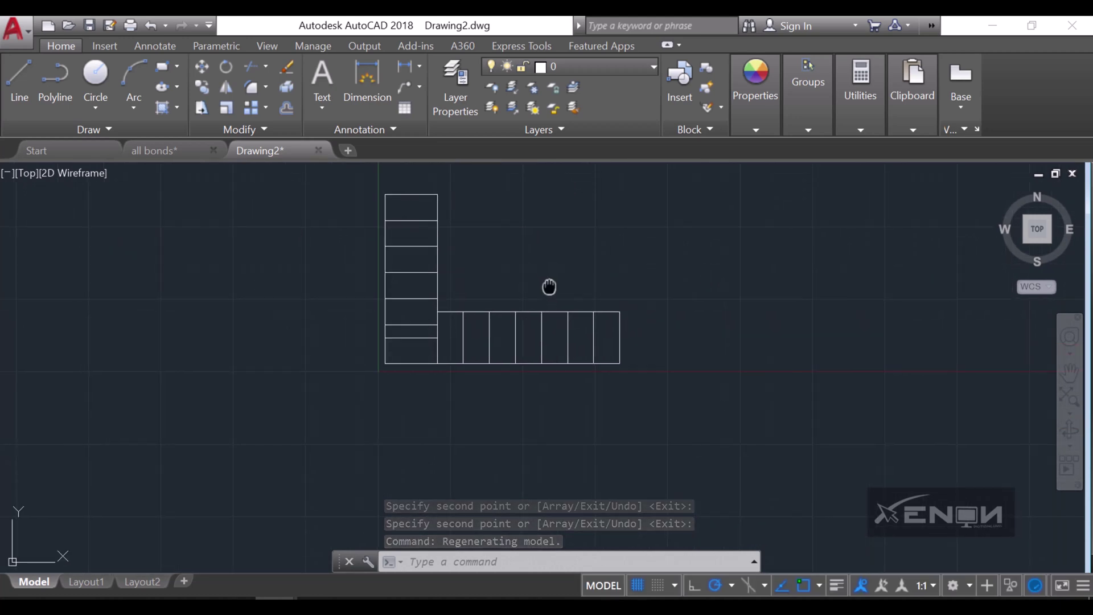
pyautogui.scroll(2, 548, 286)
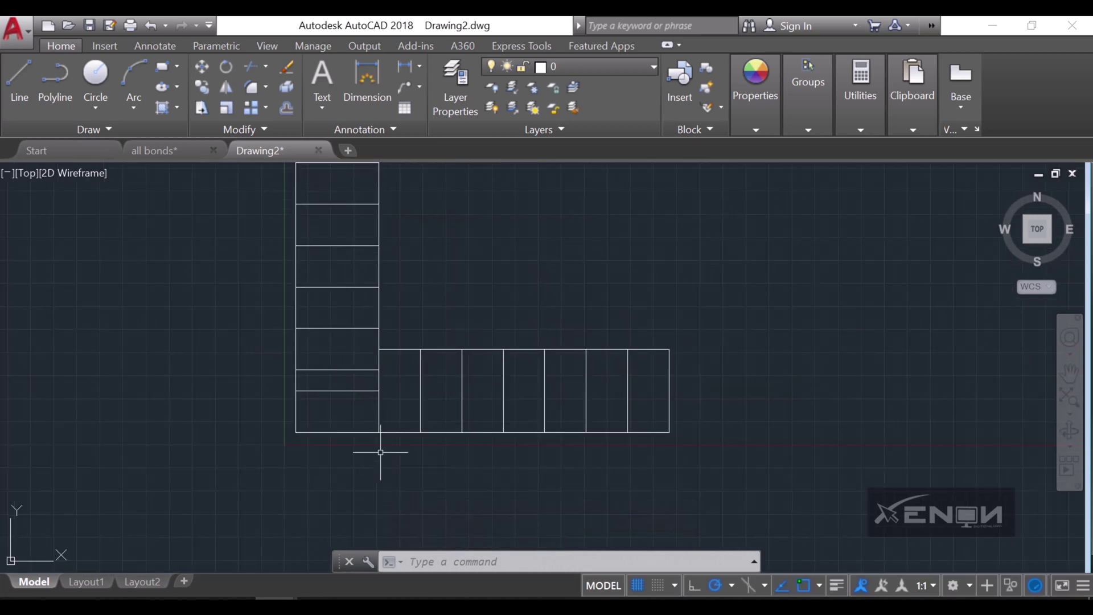
pyautogui.scroll(-2, 569, 231)
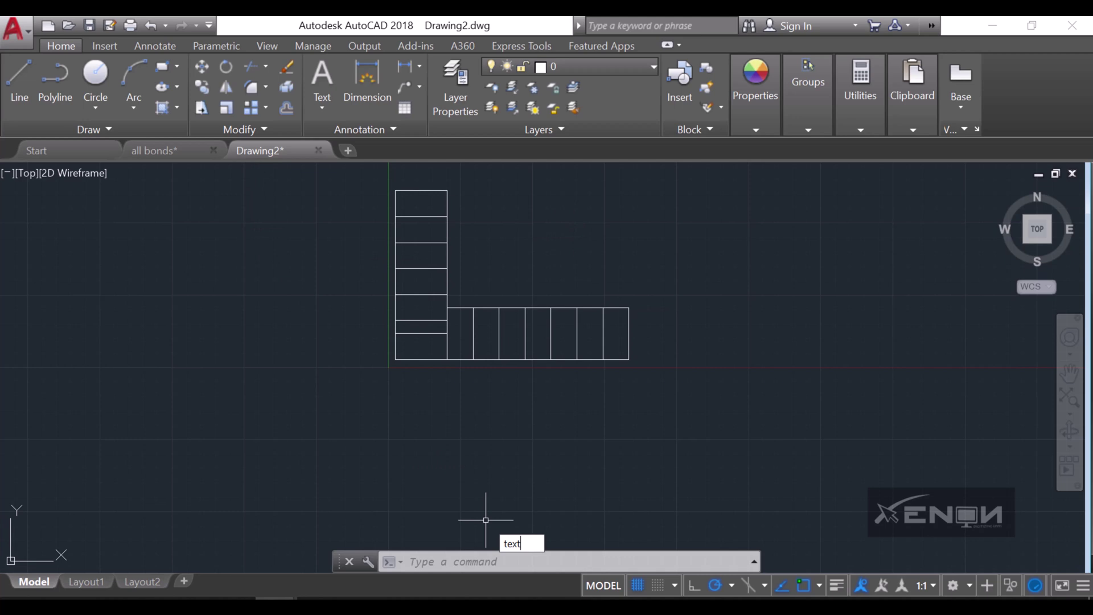
pyautogui.write('text')
pyautogui.press('Return')
pyautogui.click(400, 399)
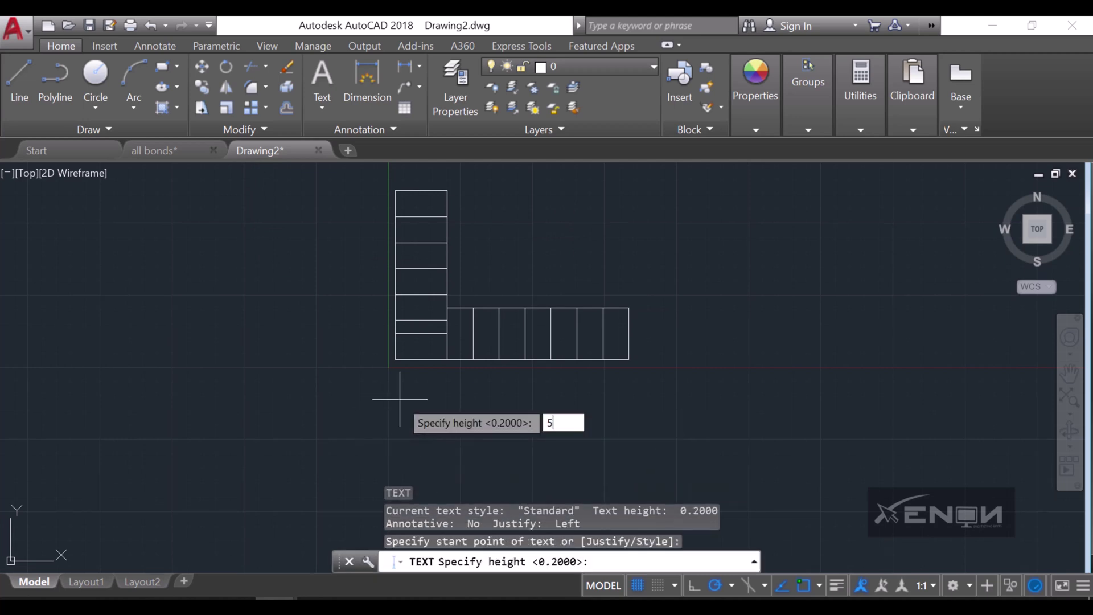
pyautogui.write('50')
pyautogui.press('Return')
pyautogui.press('Return')
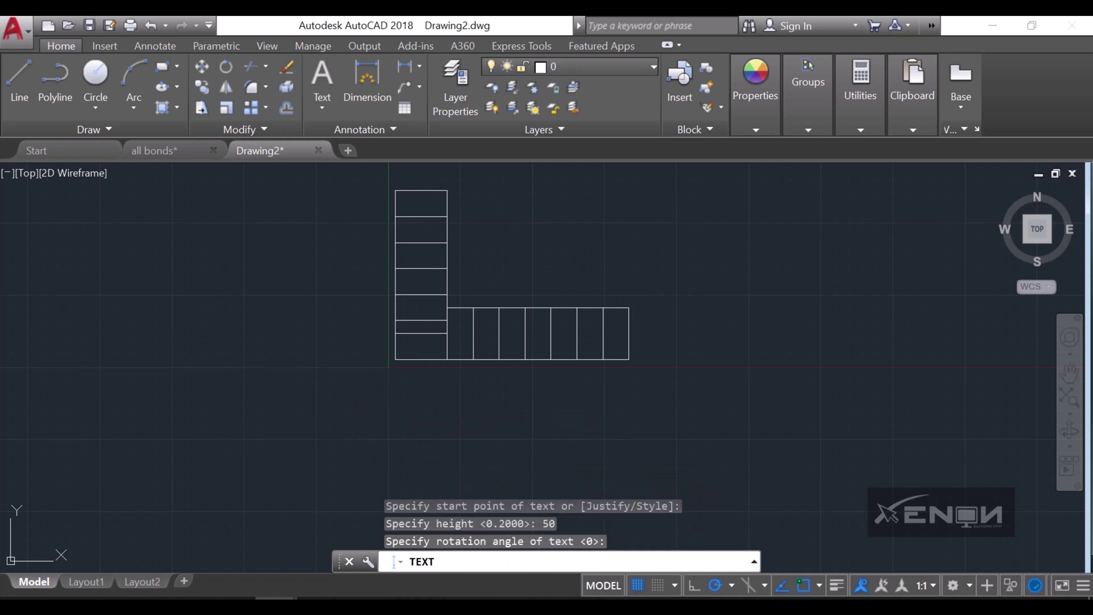
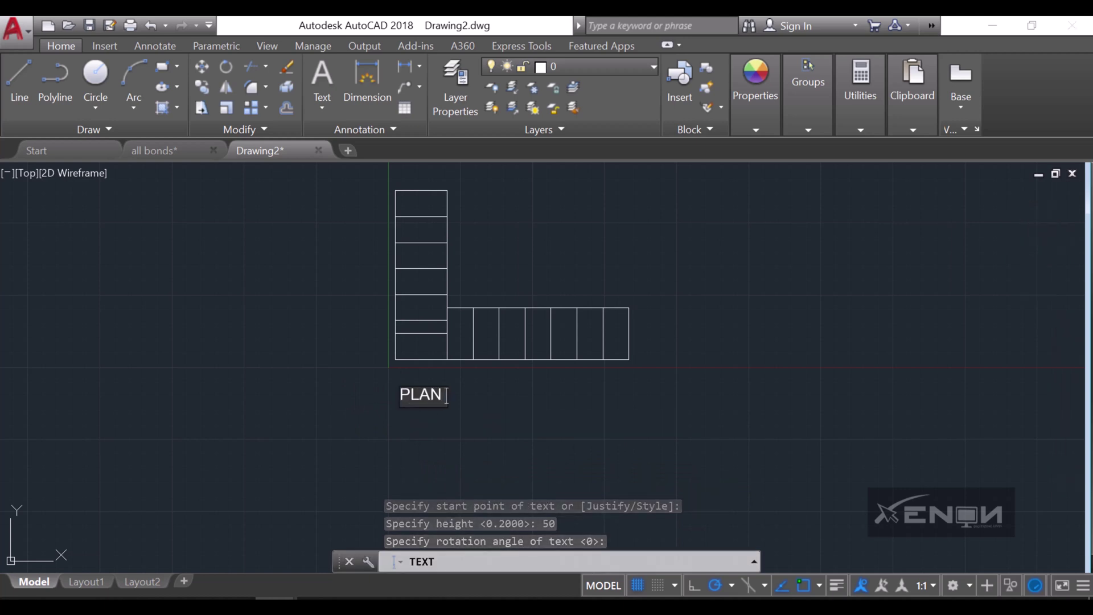
pyautogui.write('OURSE 1')
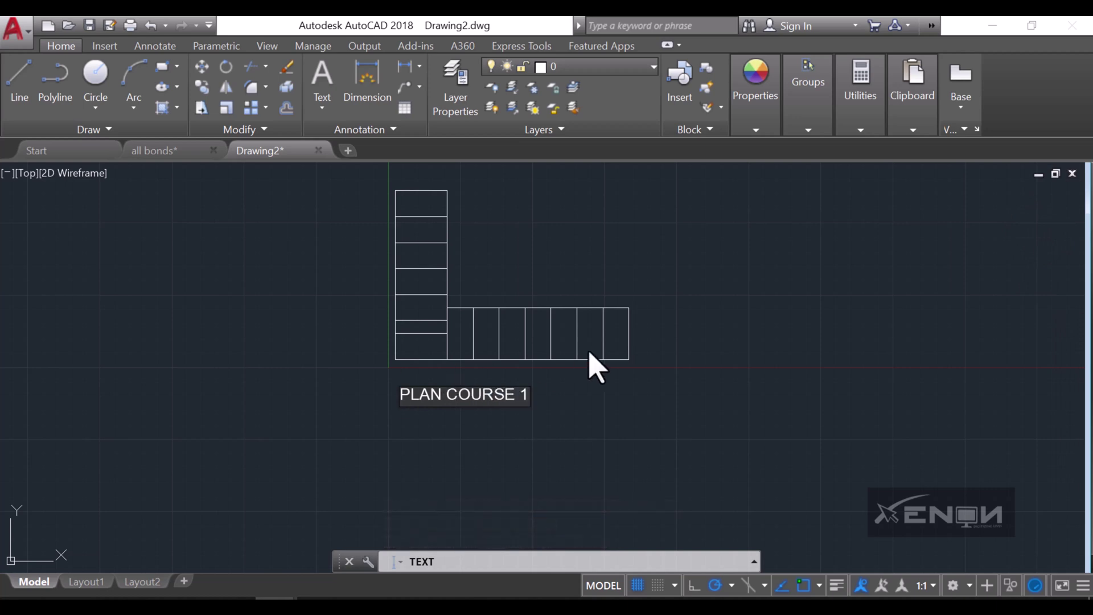
pyautogui.click(695, 350)
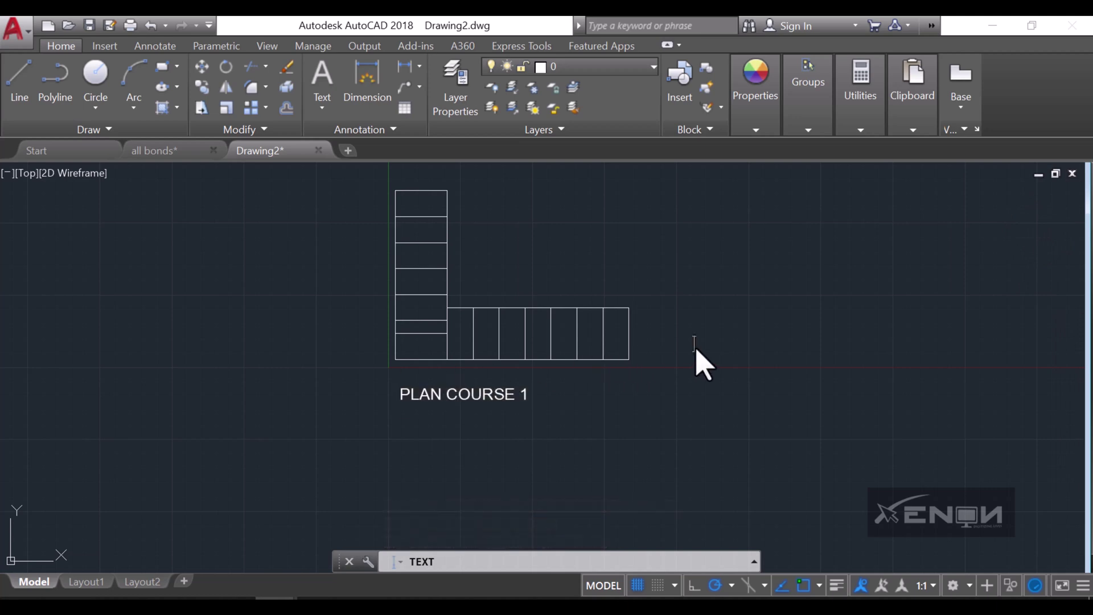
pyautogui.press('Escape')
# Step: Draw an upright brick rectangle 112.5 wide by 225 high in the empty space to the right of the first-course plan
pyautogui.scroll(-4, 697, 313)
pyautogui.moveTo(691, 310)
pyautogui.mouseDown(button='middle')
pyautogui.moveTo(576, 352)
pyautogui.moveTo(543, 345)
pyautogui.mouseUp(button='middle')
pyautogui.scroll(2, 613, 362)
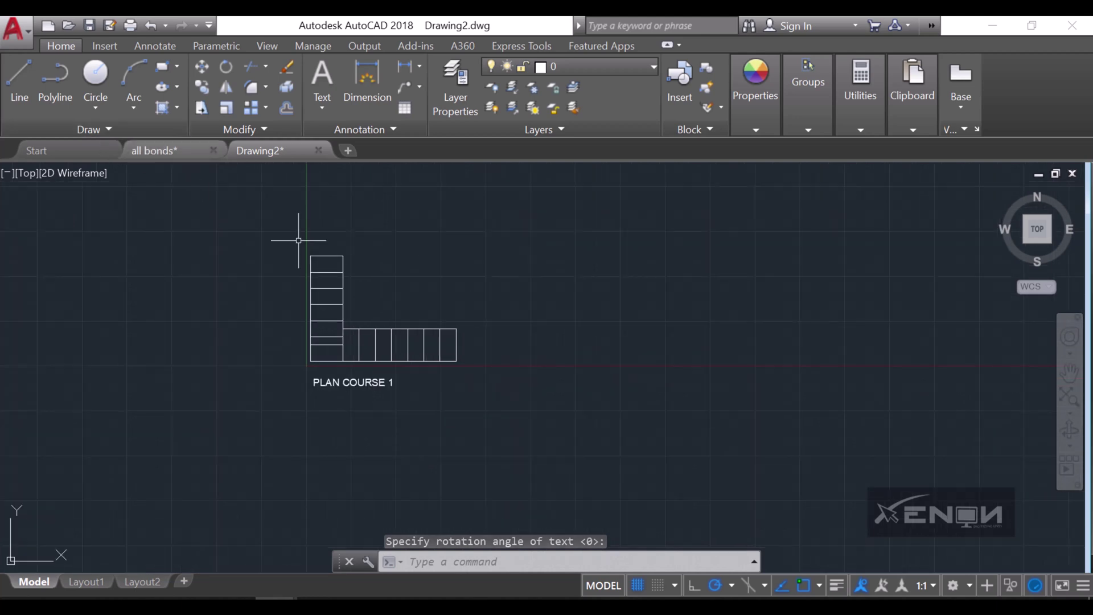
pyautogui.scroll(5, 323, 379)
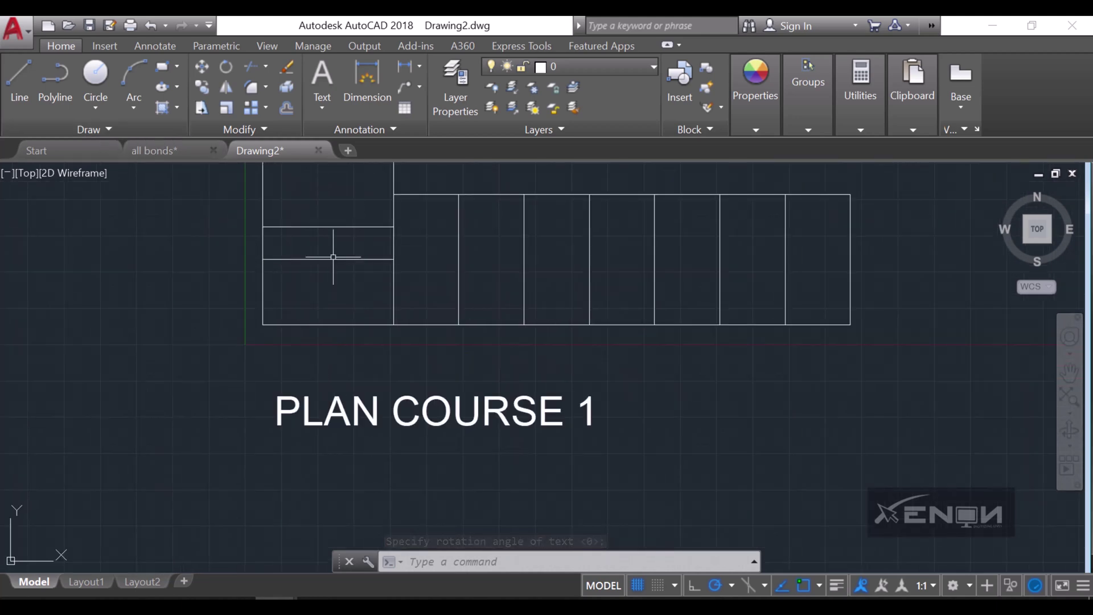
pyautogui.scroll(-4, 353, 293)
pyautogui.moveTo(455, 287); pyautogui.dragTo(341, 330, button='middle')
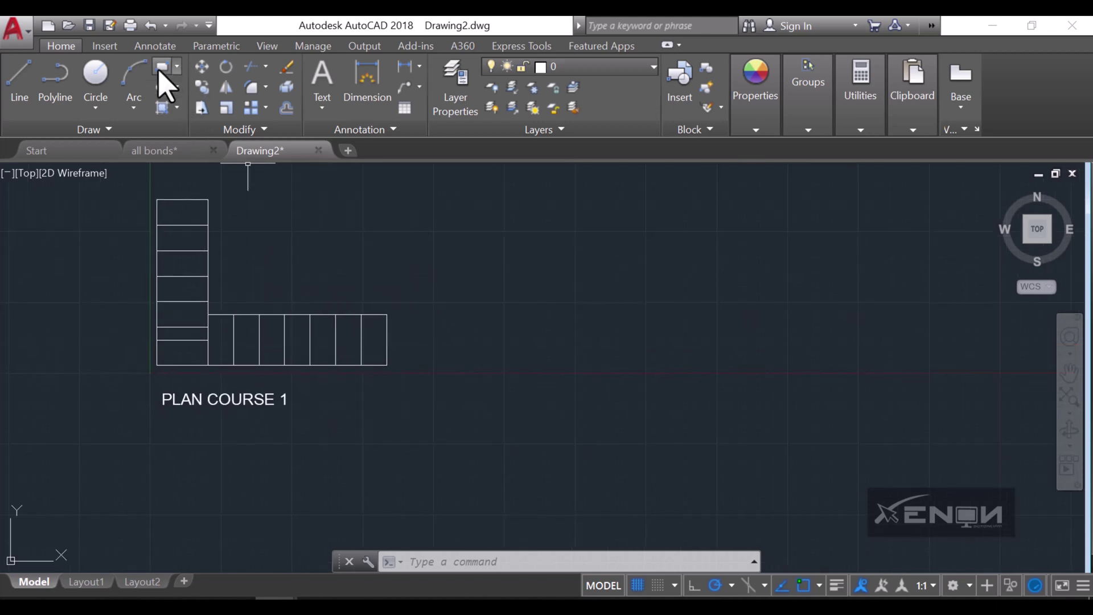
pyautogui.write('rec')
pyautogui.press('Return')
pyautogui.click(483, 299)
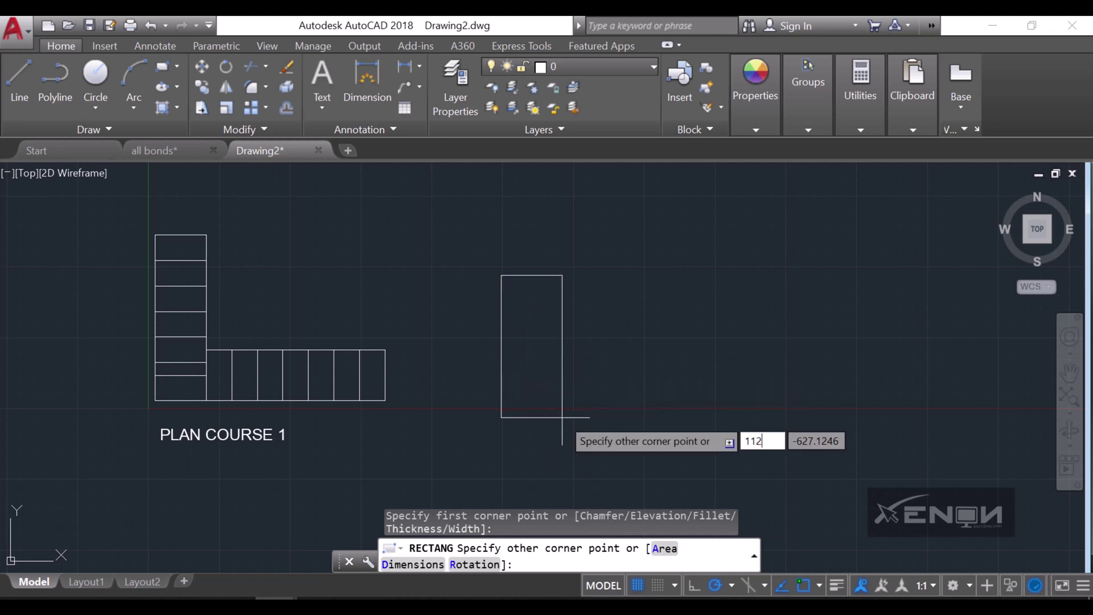
pyautogui.press('Tab')
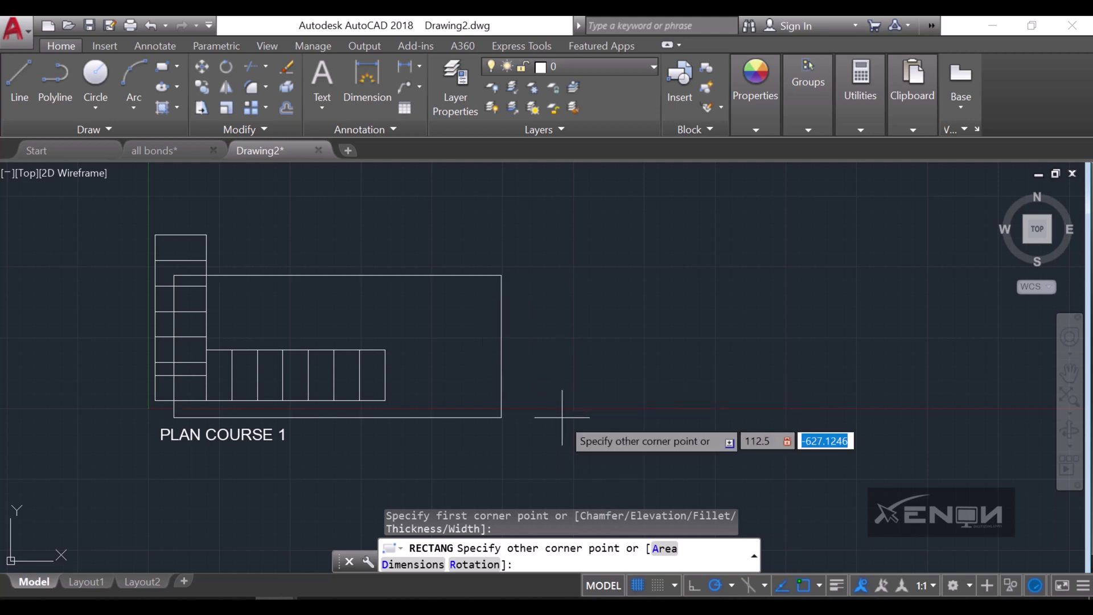
pyautogui.write('225')
pyautogui.press('Return')
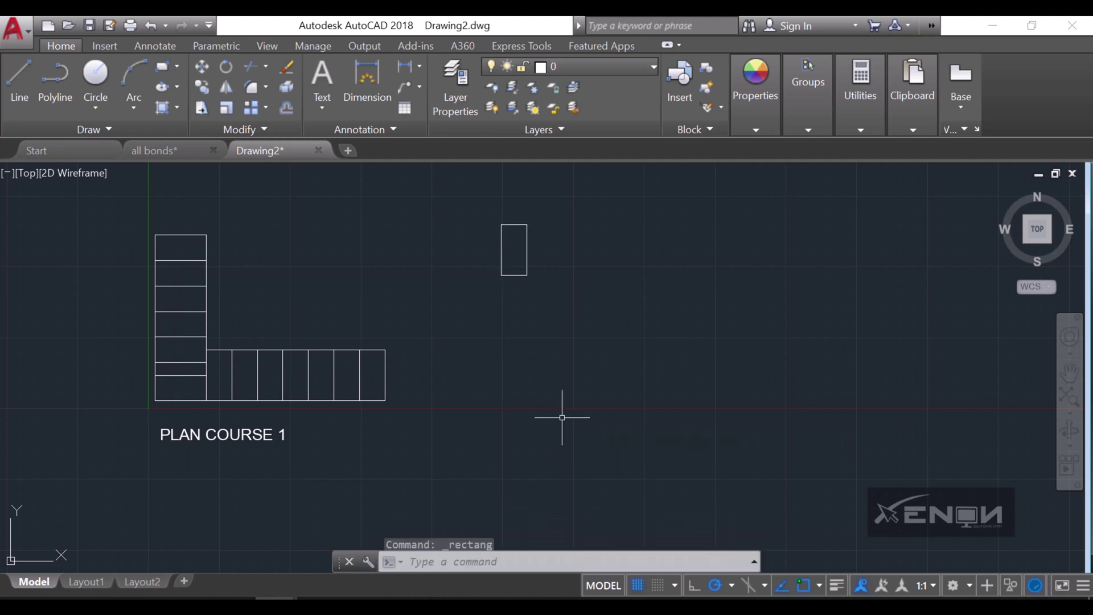
# Step: Move the new upright brick by its lower-left corner onto the first plan's extended baseline, leaving a gap to the right of the plan
pyautogui.click(590, 348)
pyautogui.click(463, 220)
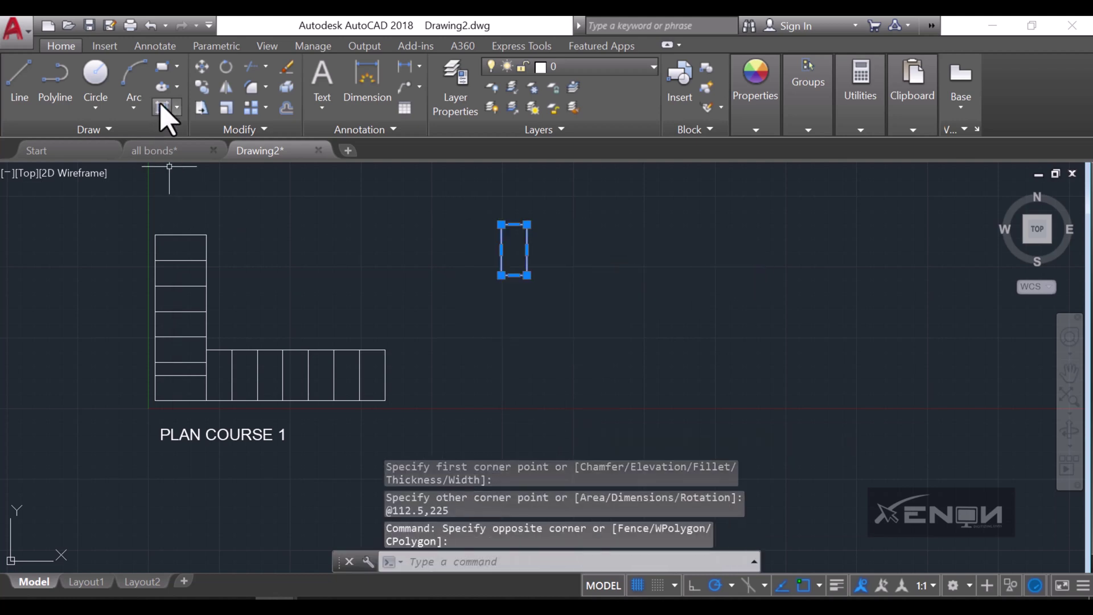
pyautogui.click(201, 67)
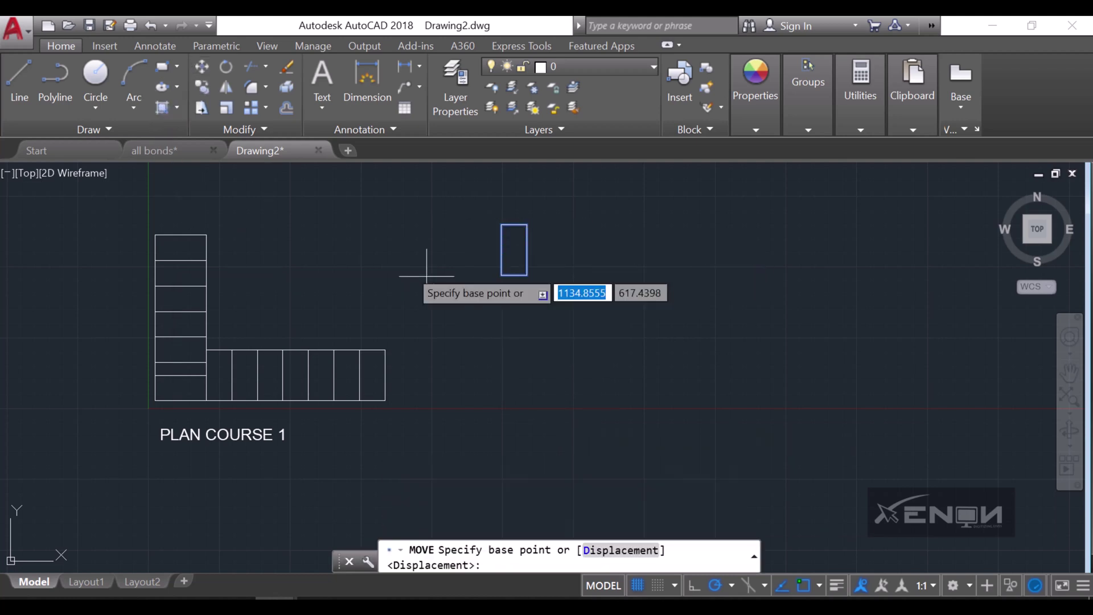
pyautogui.click(501, 276)
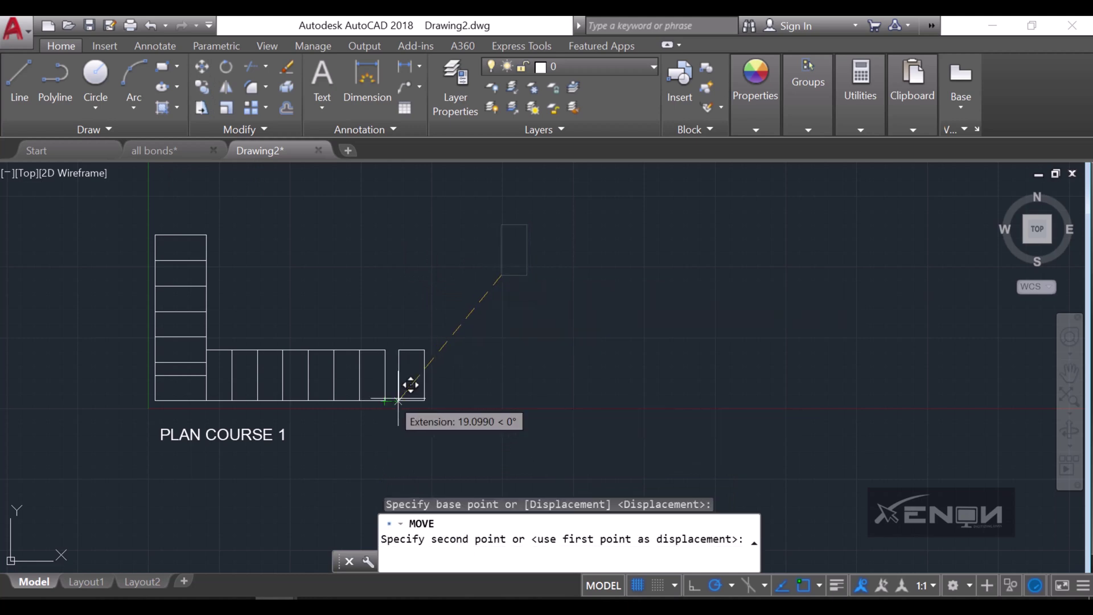
pyautogui.click(428, 400)
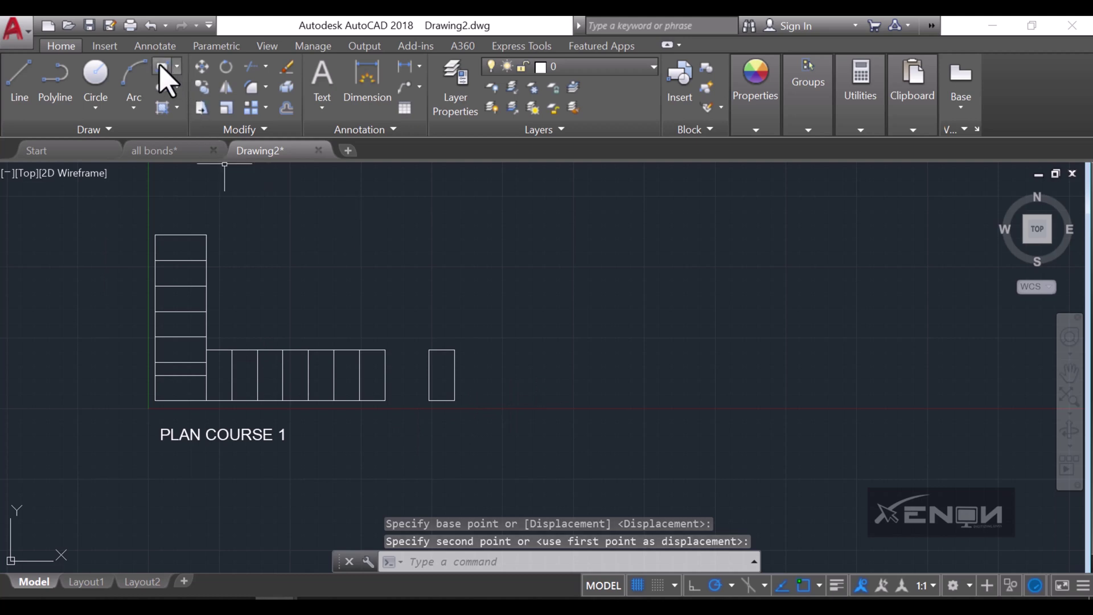
# Step: Draw an upright closer rectangle 56.25 wide by 225 high above and to the right of the separate brick
pyautogui.click(162, 66)
pyautogui.click(517, 271)
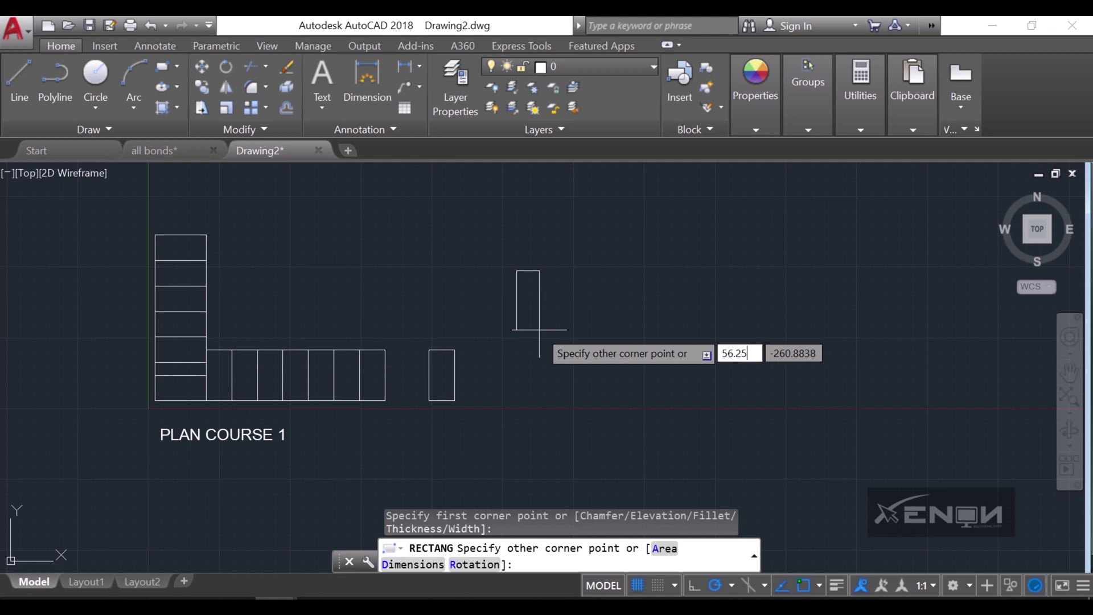
pyautogui.press('Tab')
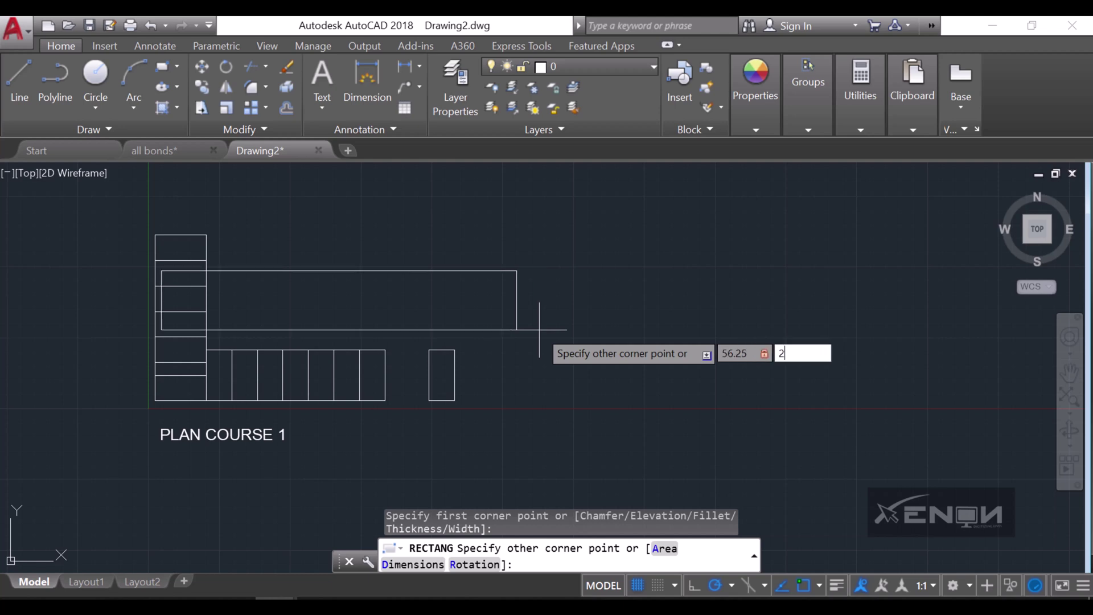
pyautogui.write('225')
pyautogui.press('Return')
# Step: Move the closer by its lower-left corner to the lower-right corner of the separate upright brick
pyautogui.click(599, 282)
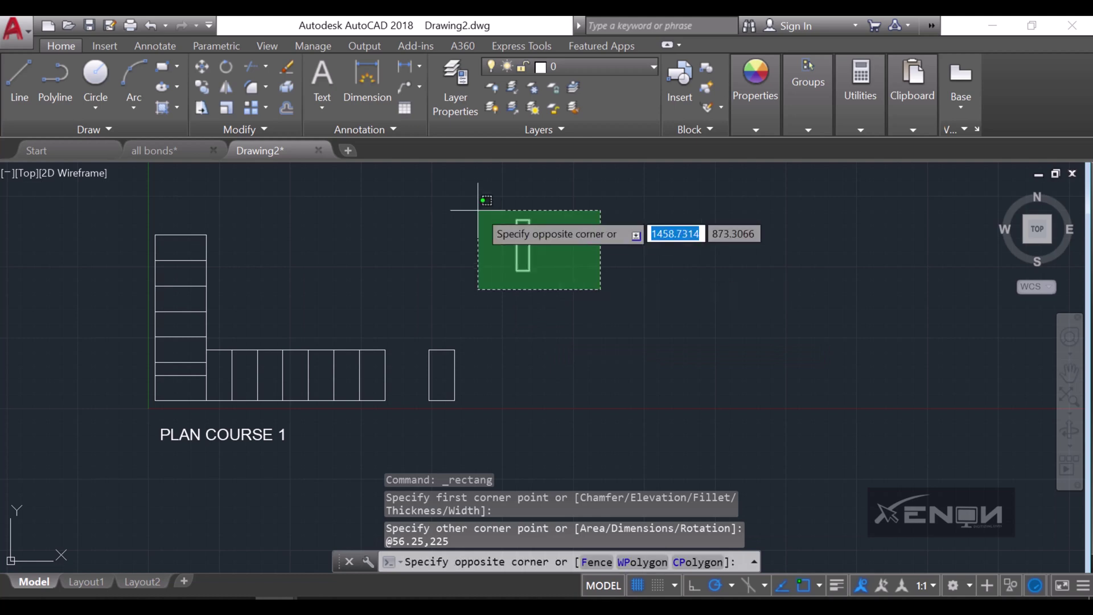
pyautogui.click(446, 181)
pyautogui.click(202, 66)
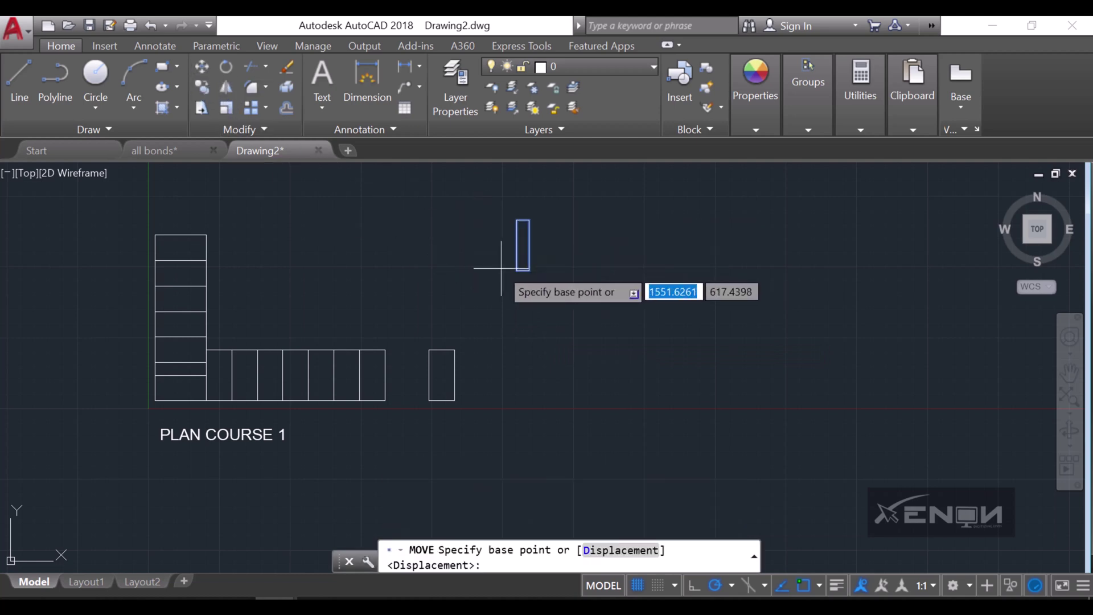
pyautogui.click(516, 271)
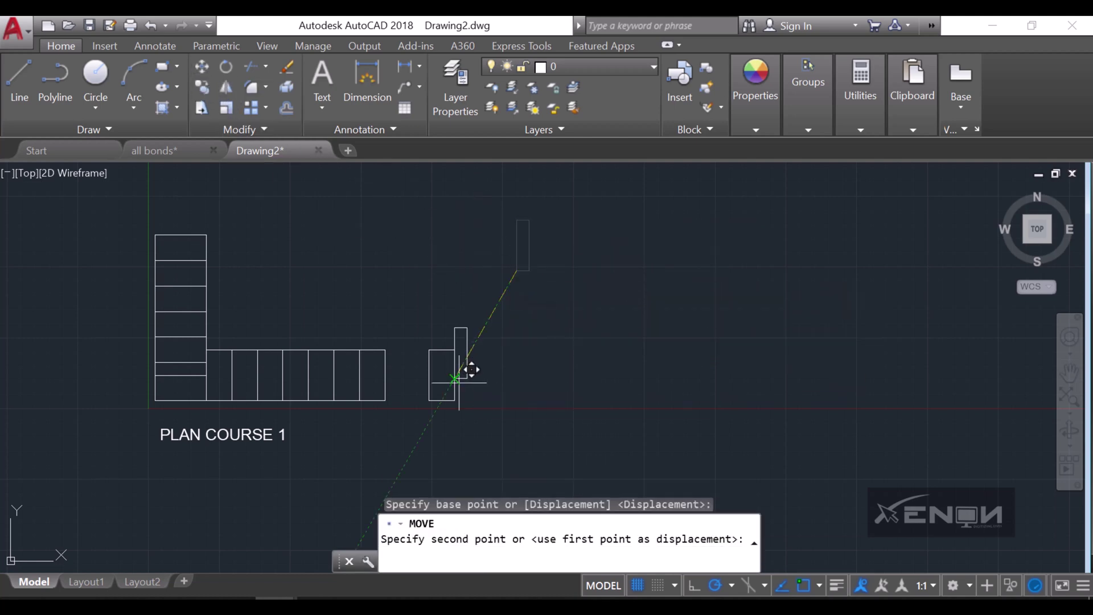
pyautogui.click(454, 401)
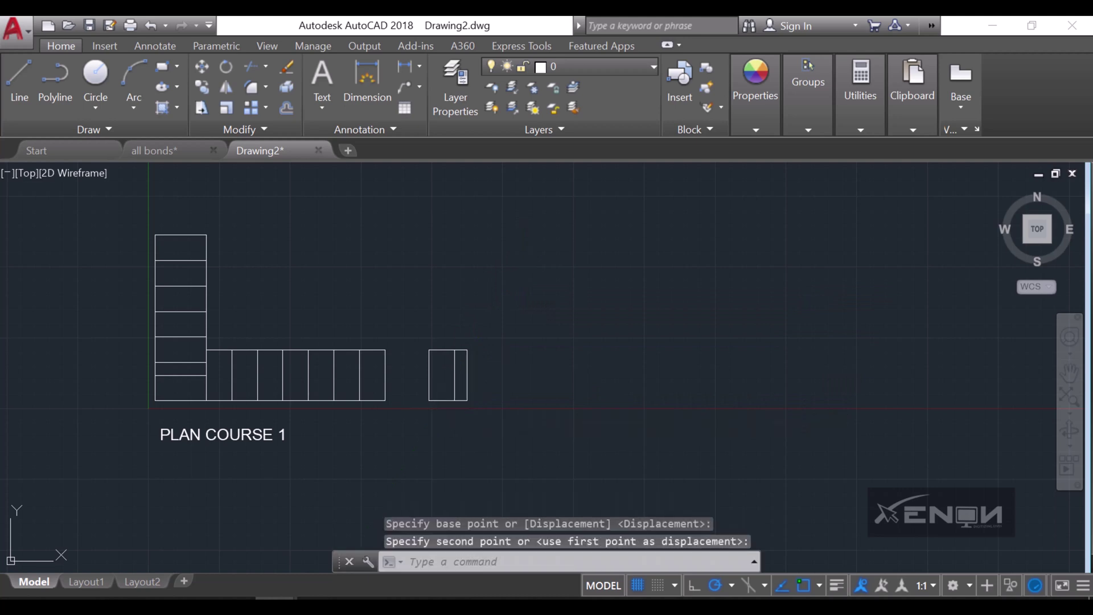
# Step: Copy the separate upright brick by its lower-left corner five times, placing the copies side by side along the baseline from the closer's lower-right corner
pyautogui.click(436, 410)
pyautogui.click(429, 375)
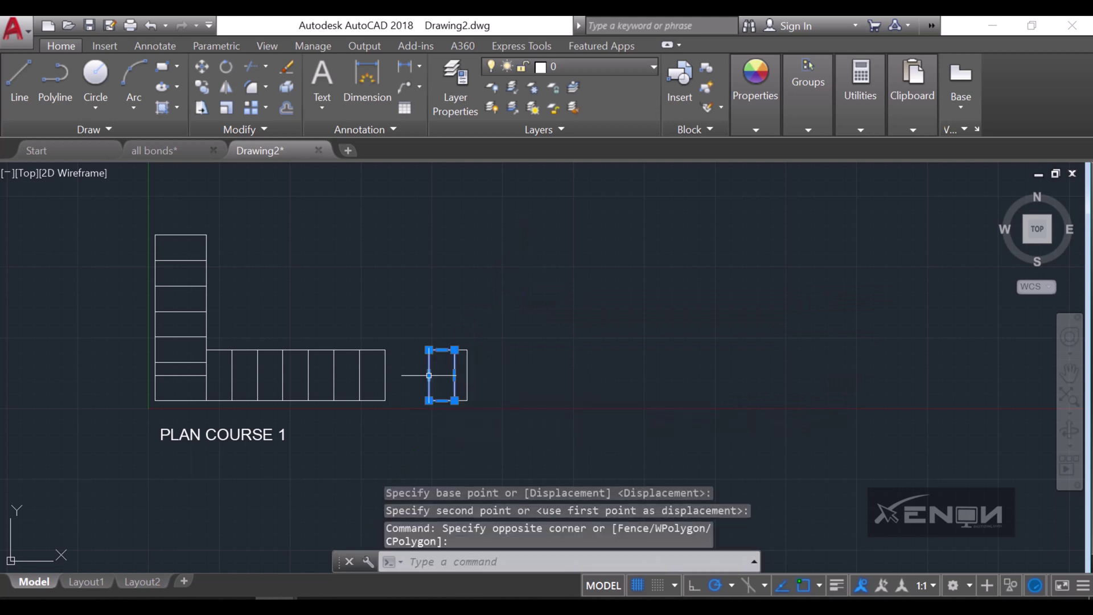
pyautogui.click(202, 87)
pyautogui.click(429, 401)
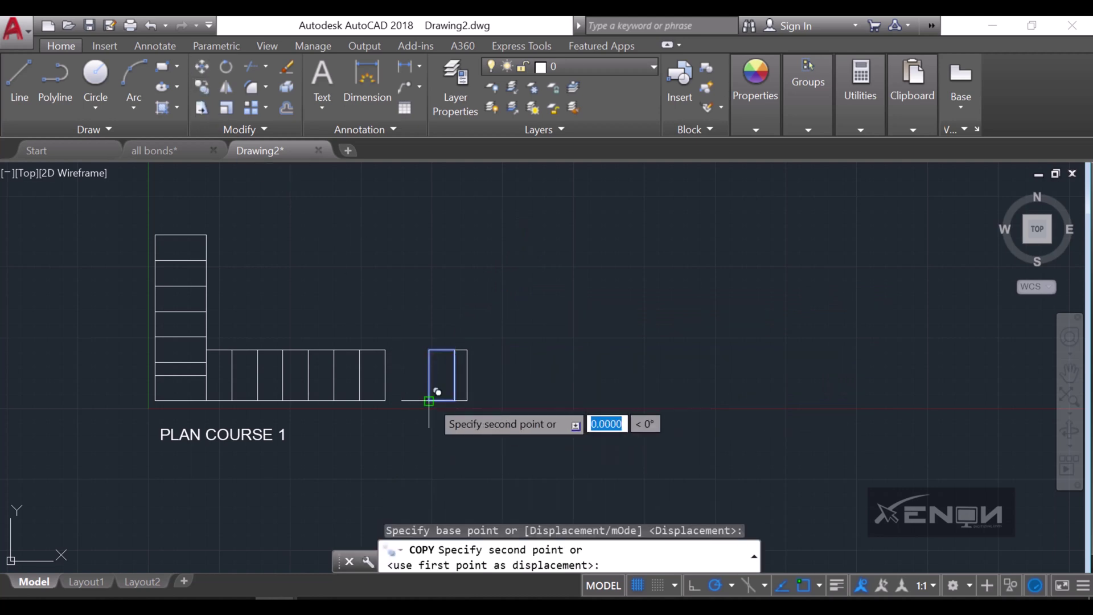
pyautogui.click(467, 401)
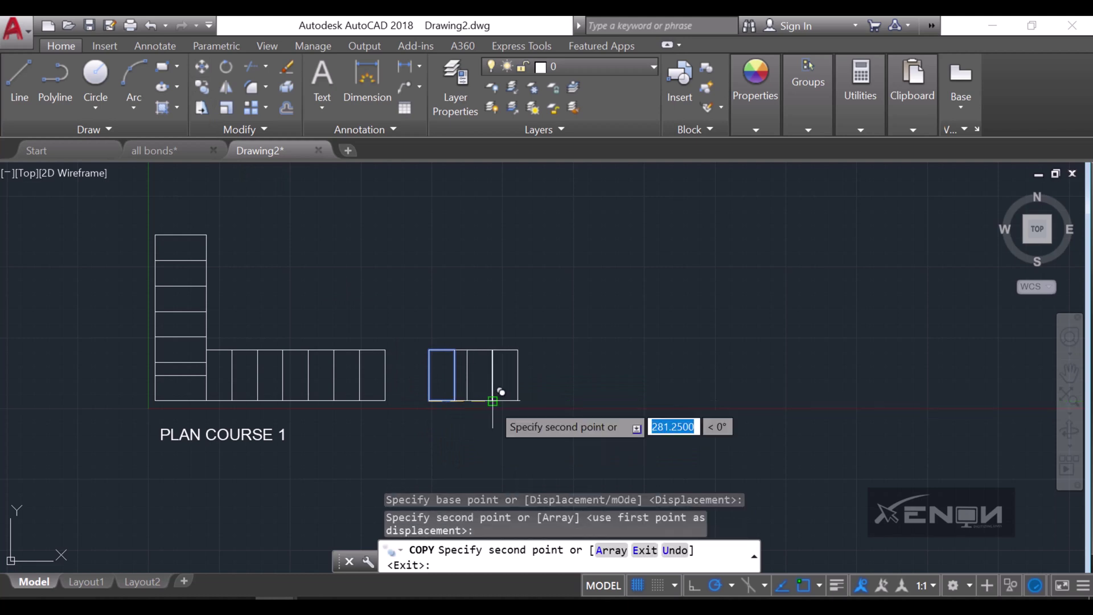
pyautogui.click(492, 401)
pyautogui.click(519, 401)
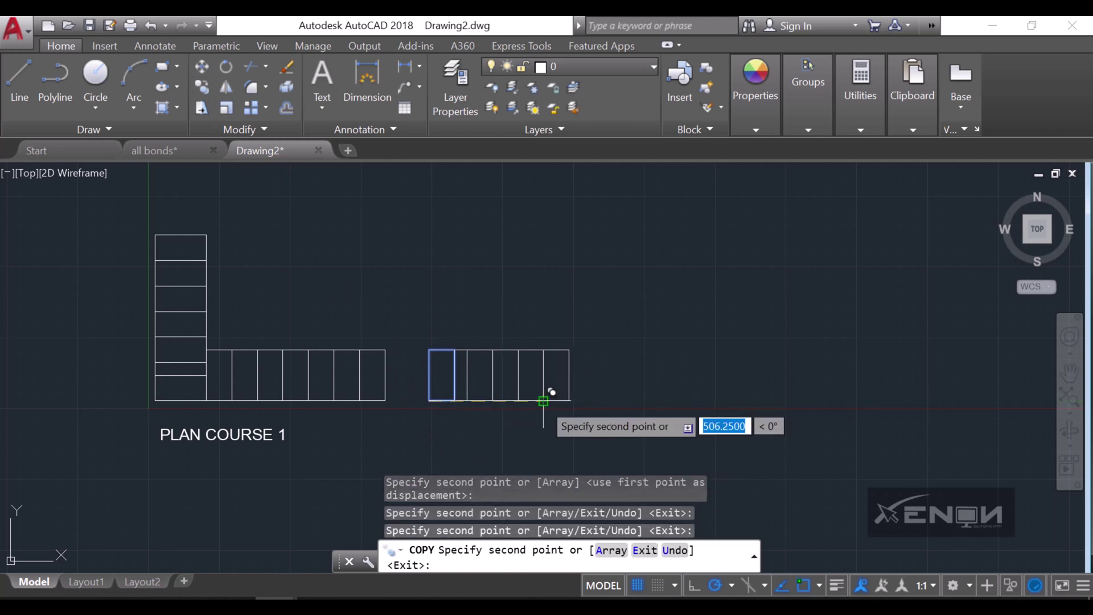
pyautogui.click(544, 401)
pyautogui.click(569, 401)
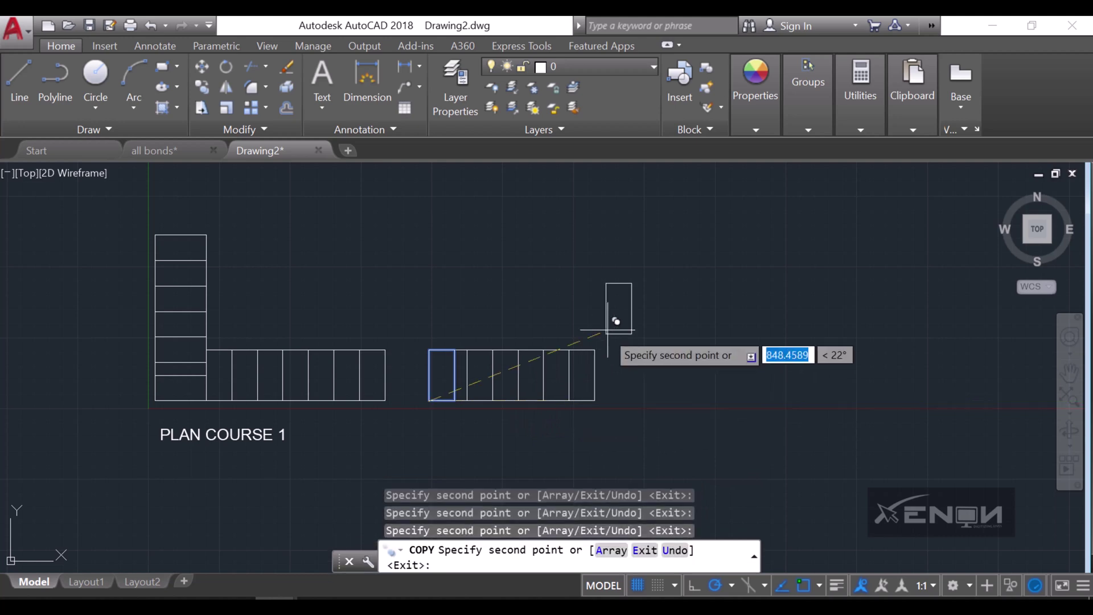
pyautogui.press('Return')
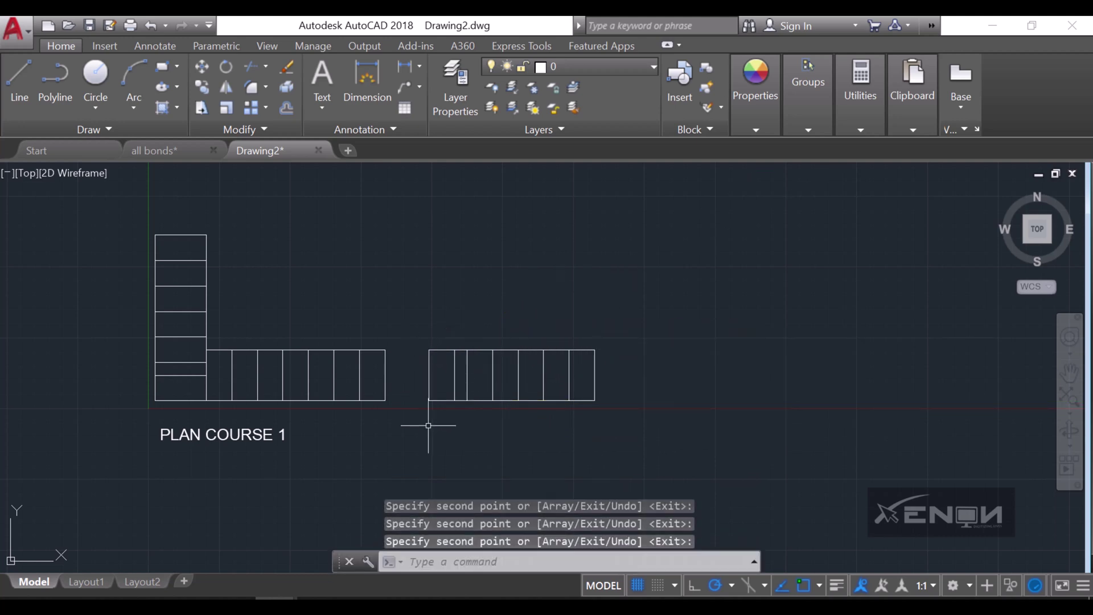
# Step: Draw a horizontal brick rectangle 225 wide by 112.5 high in the empty space above the second-course plan
pyautogui.click(163, 66)
pyautogui.click(423, 217)
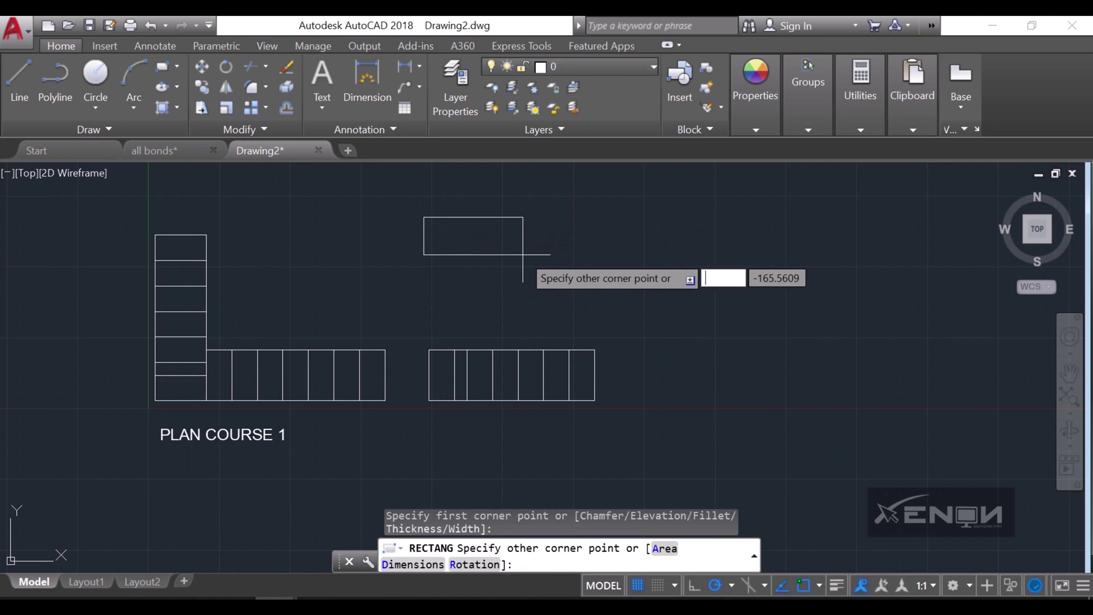
pyautogui.write('225')
pyautogui.press('Tab')
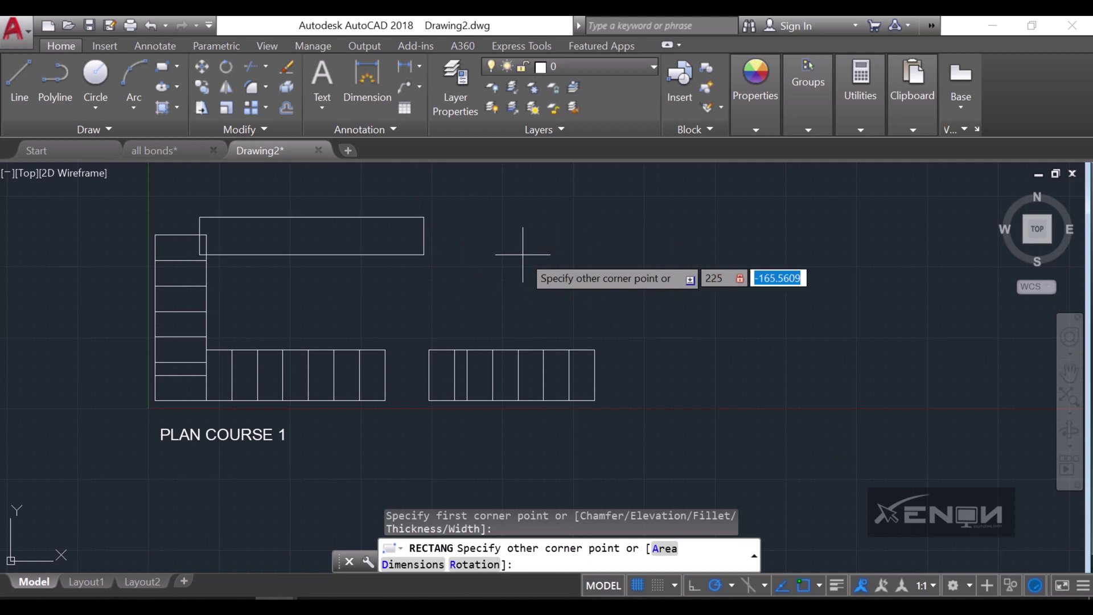
pyautogui.write('112.5')
pyautogui.press('Return')
# Step: Copy the horizontal brick by its lower-left corner four times, stacking the copies upward from the upper-left corner of the second plan's first brick
pyautogui.click(512, 245)
pyautogui.click(390, 178)
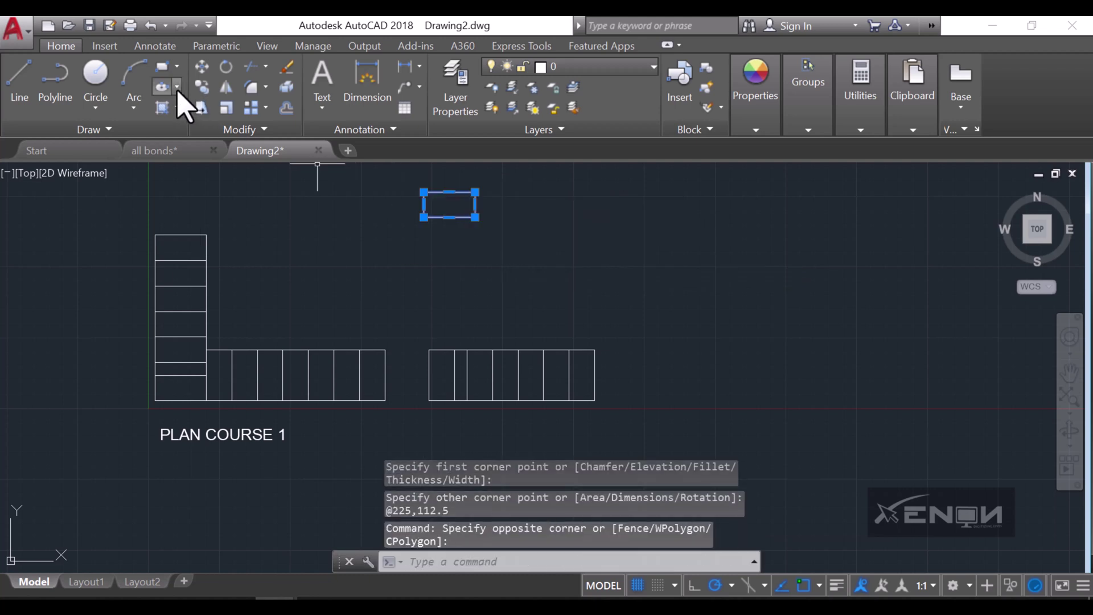
pyautogui.write('co')
pyautogui.press('Return')
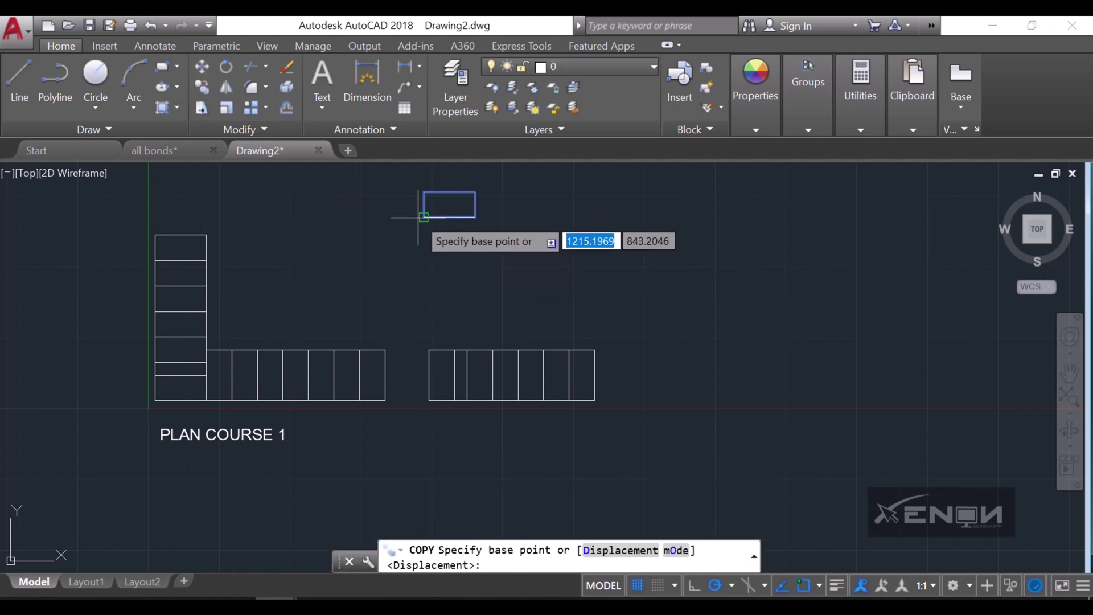
pyautogui.click(423, 217)
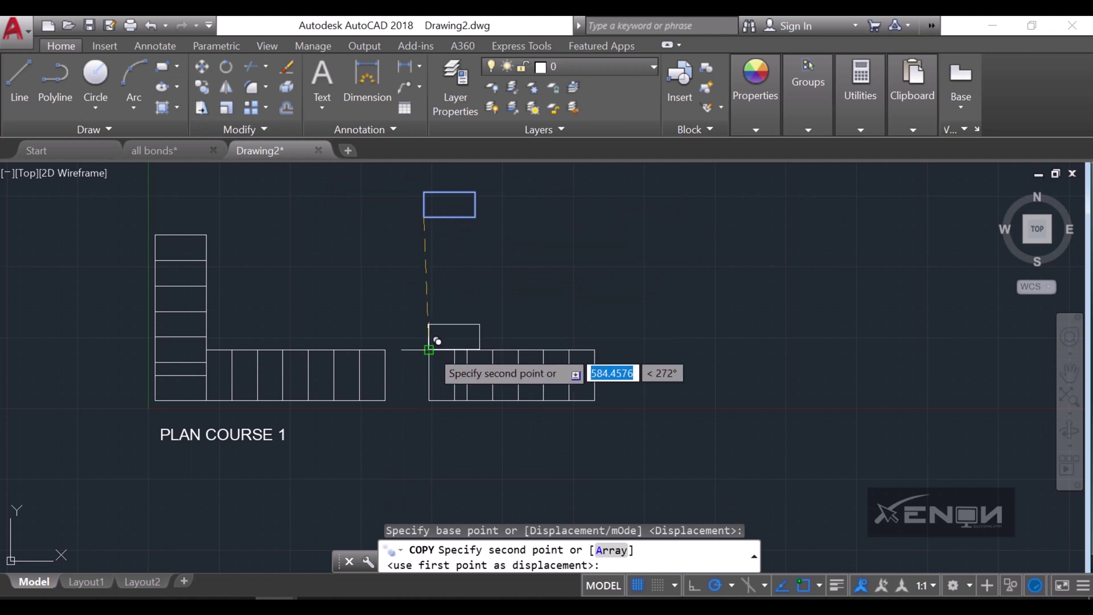
pyautogui.click(433, 331)
pyautogui.click(436, 316)
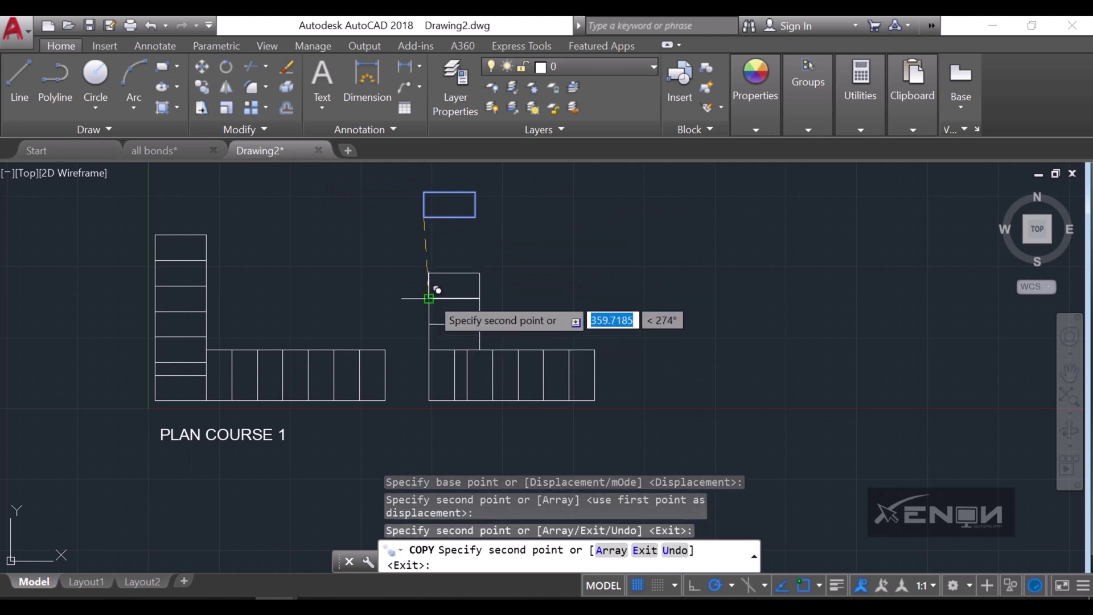
pyautogui.click(439, 291)
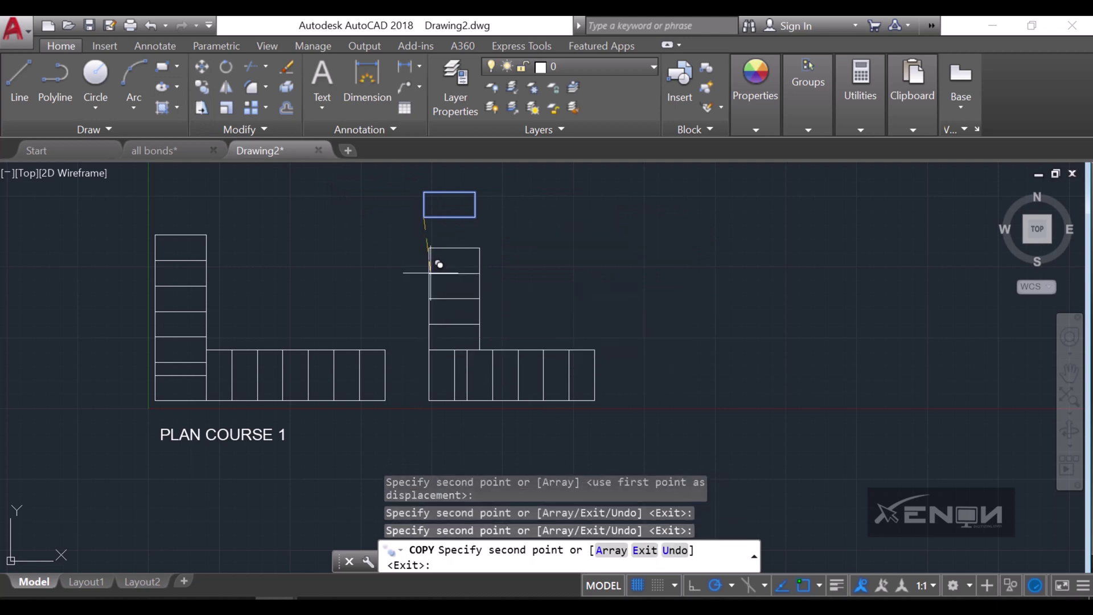
pyautogui.press('Return')
# Step: Erase the leftover horizontal source brick above the second-course plan
pyautogui.click(509, 242)
pyautogui.click(443, 205)
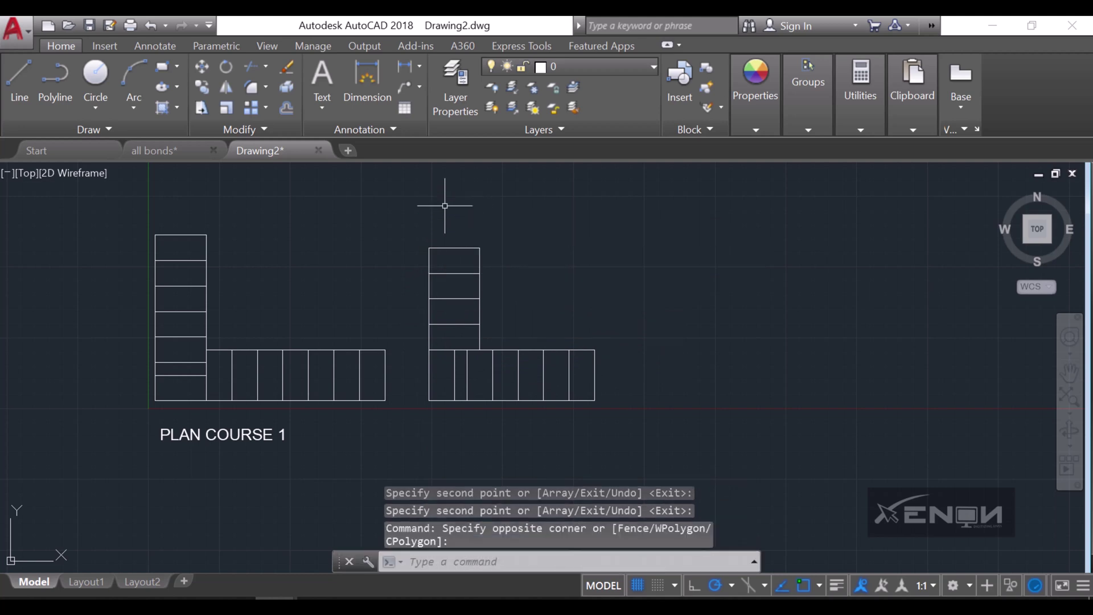
pyautogui.press('Delete')
# Step: Copy the PLAN COURSE 1 label beneath the second plan and change the copy's text to PLAN COURSE 2
pyautogui.click(162, 417)
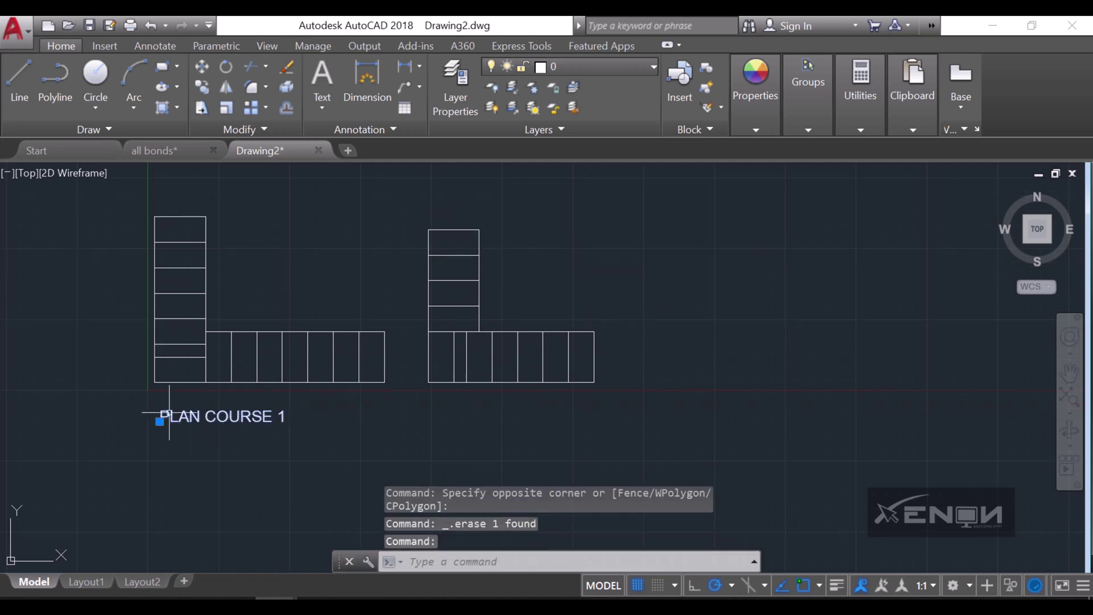
pyautogui.click(201, 87)
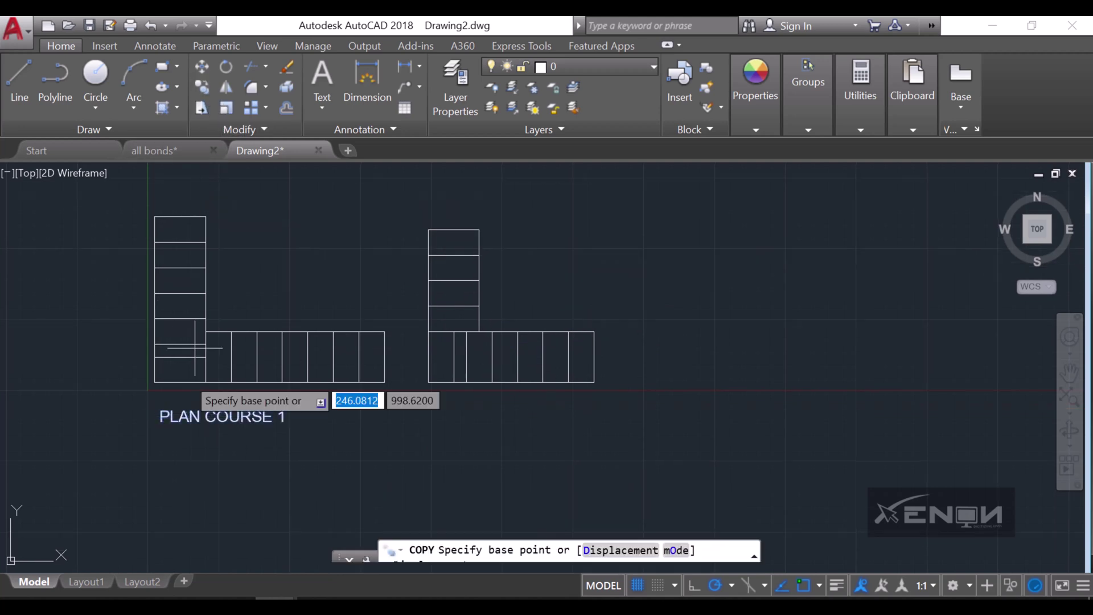
pyautogui.click(159, 425)
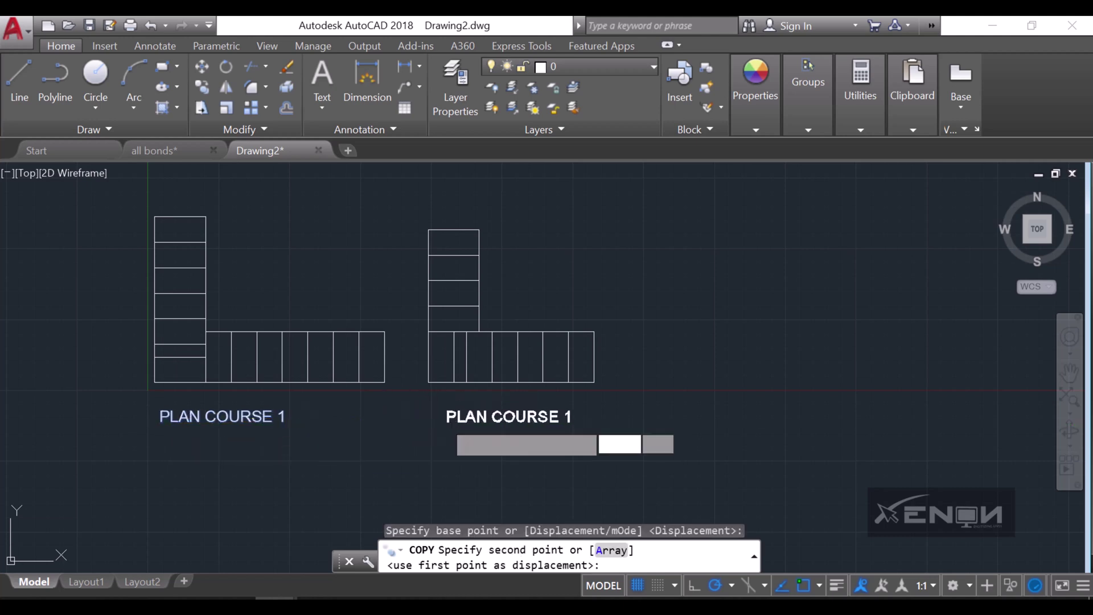
pyautogui.click(446, 424)
pyautogui.press('Return')
pyautogui.doubleClick(568, 418)
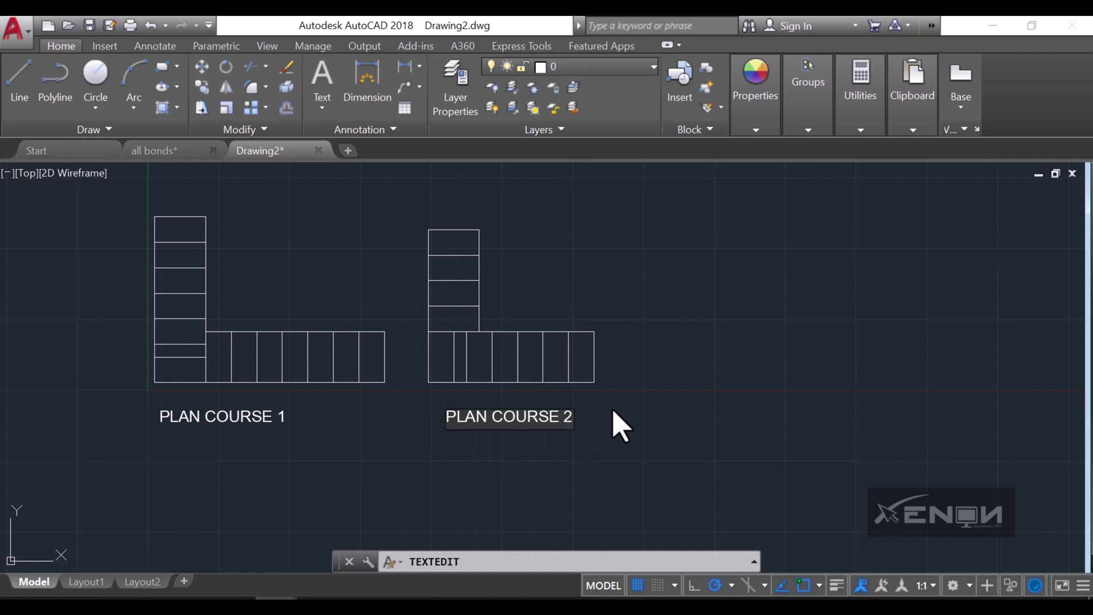
pyautogui.click(614, 430)
# Step: Turn on isometric drafting and set the top isoplane as the active drawing plane
pyautogui.moveTo(627, 396); pyautogui.dragTo(574, 442, button='middle')
pyautogui.moveTo(669, 422); pyautogui.dragTo(659, 412, button='middle')
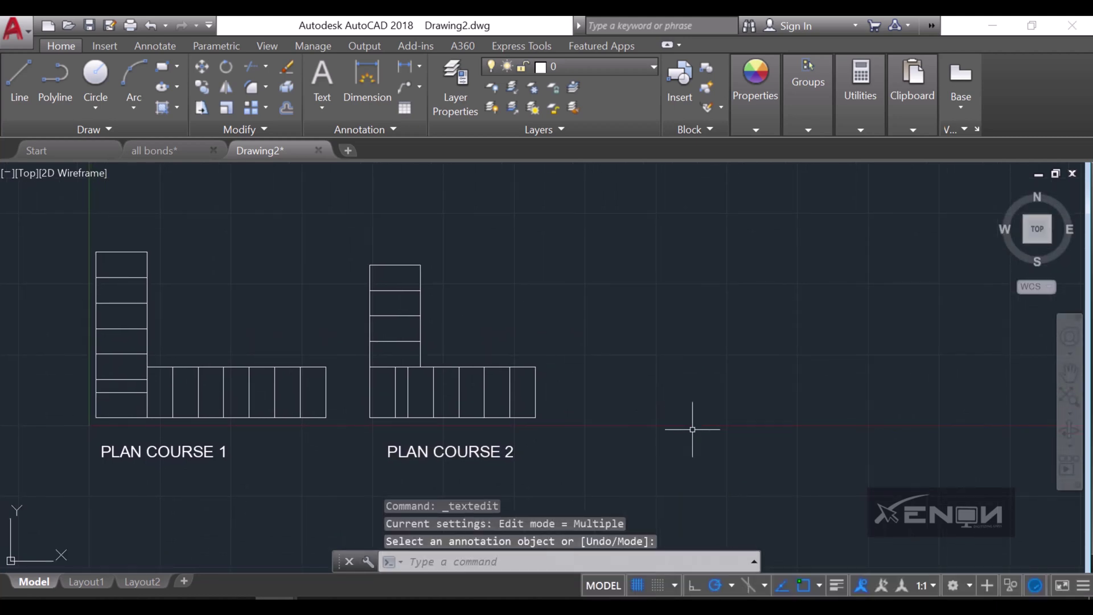
pyautogui.click(749, 587)
pyautogui.click(765, 585)
pyautogui.click(777, 531)
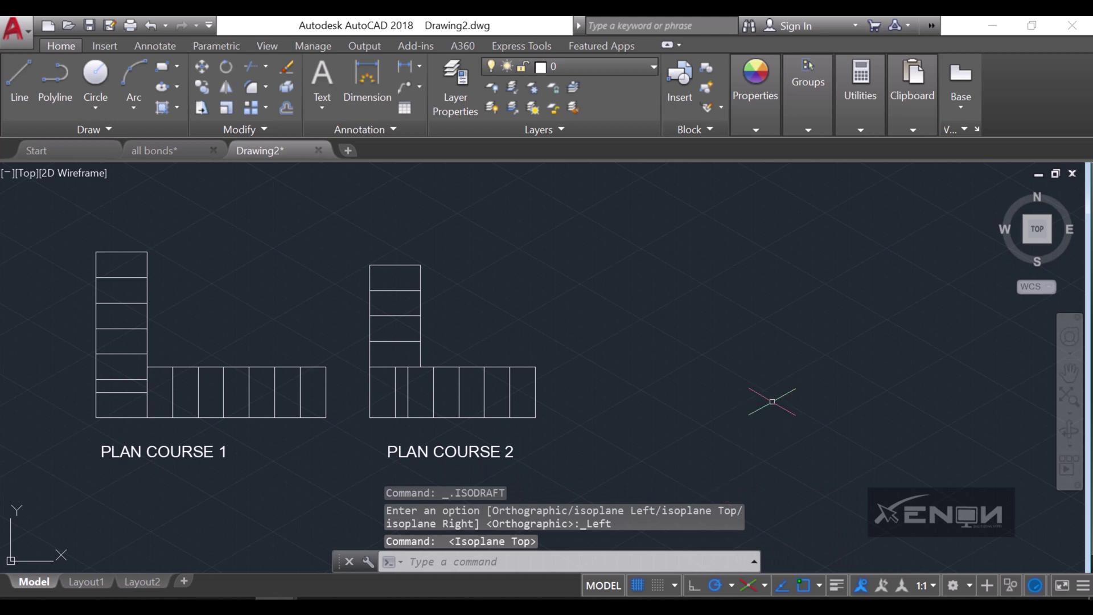
pyautogui.moveTo(772, 401); pyautogui.dragTo(746, 405, button='middle')
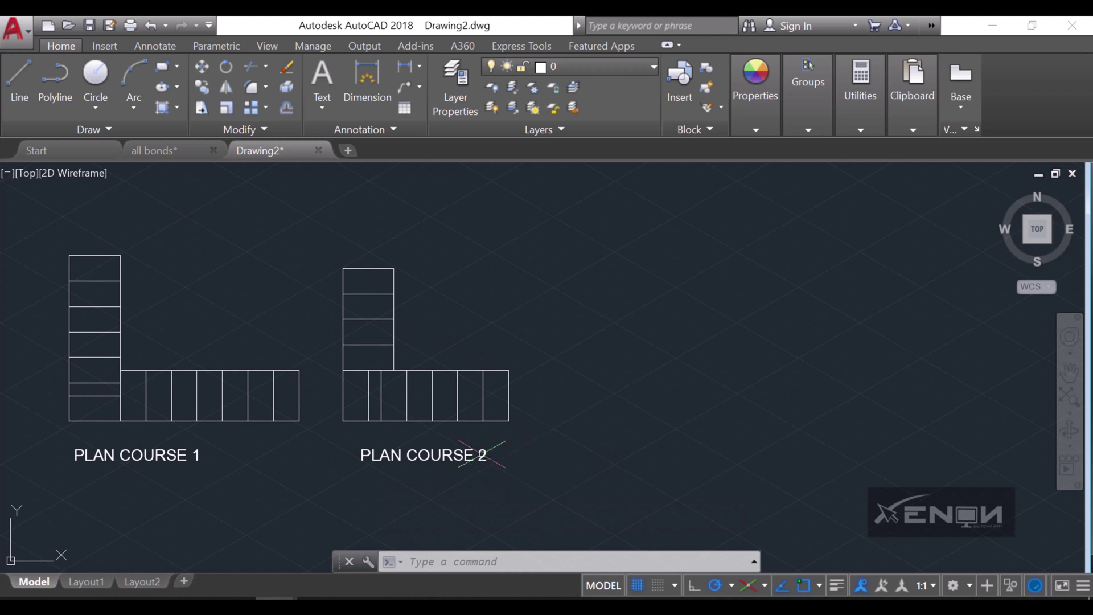
pyautogui.click(31, 103)
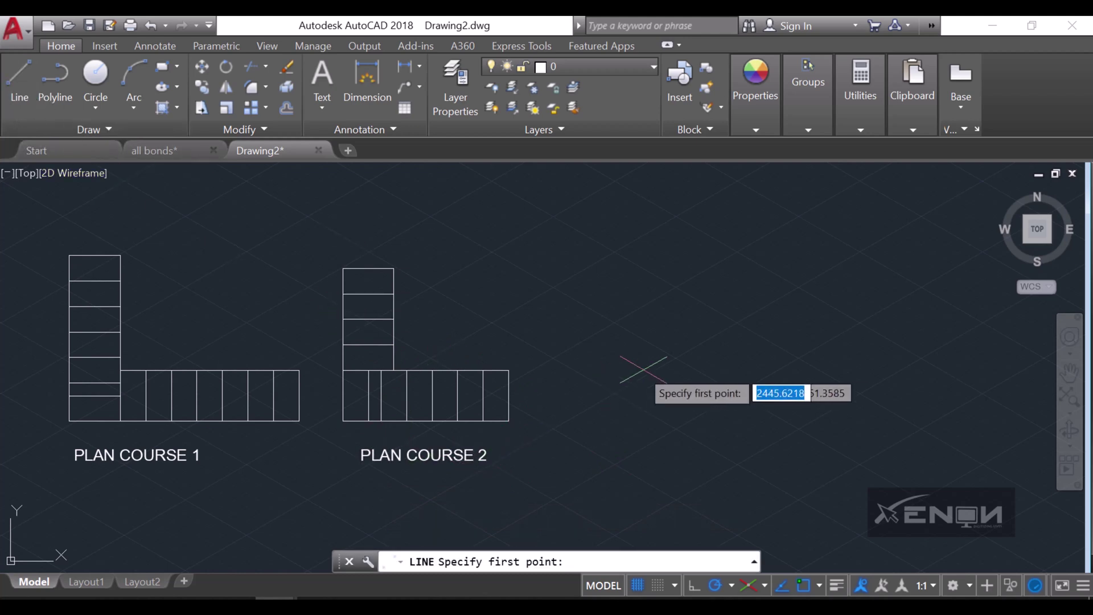
pyautogui.click(631, 362)
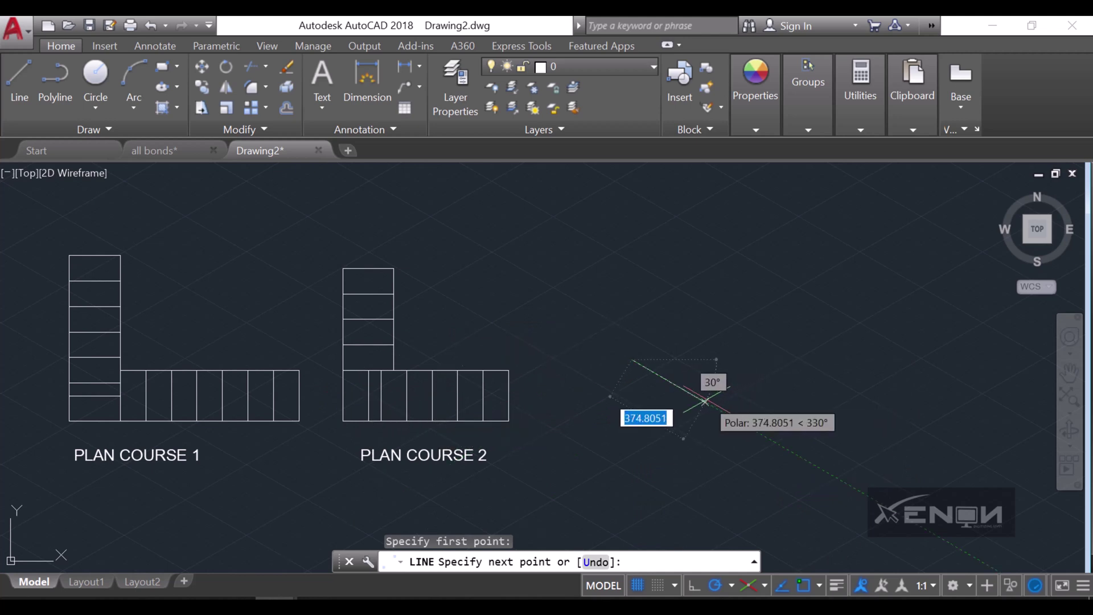
pyautogui.press('BackSpace')
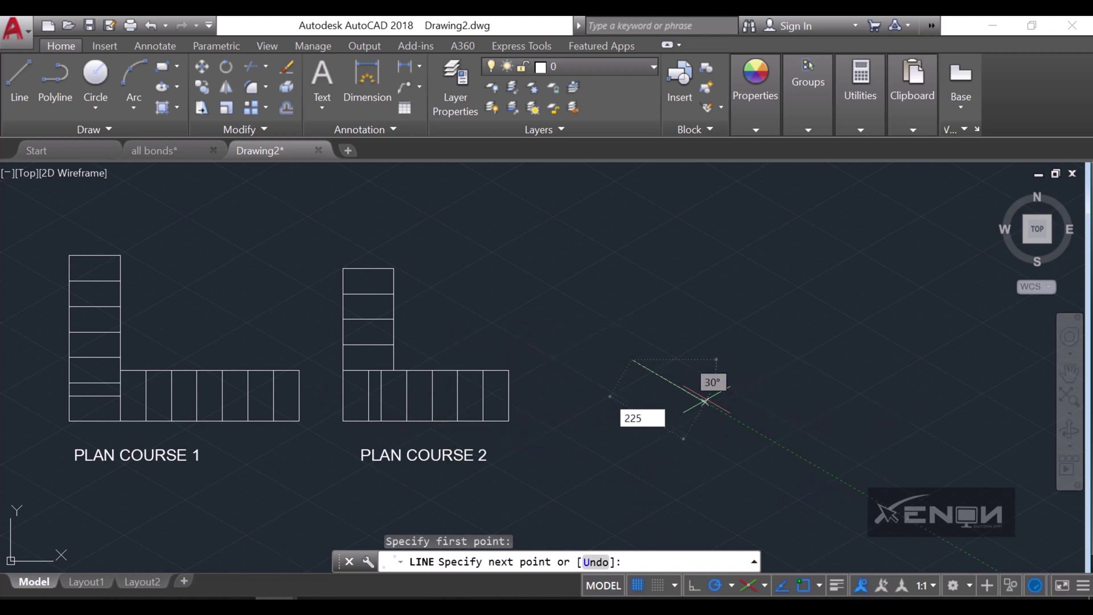
pyautogui.press('Tab')
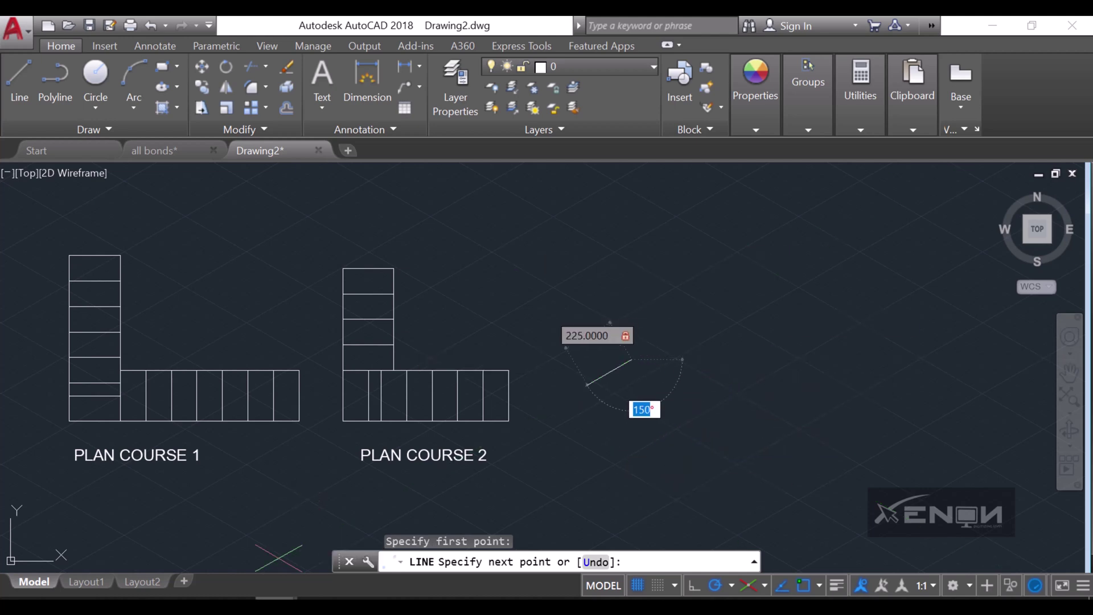
pyautogui.press('Escape')
# Step: Draw a closed isometric brick outline with lines right of the second plan, with 225 sides sloping down at 330° and 112.5 sides rising at 30°
pyautogui.click(22, 83)
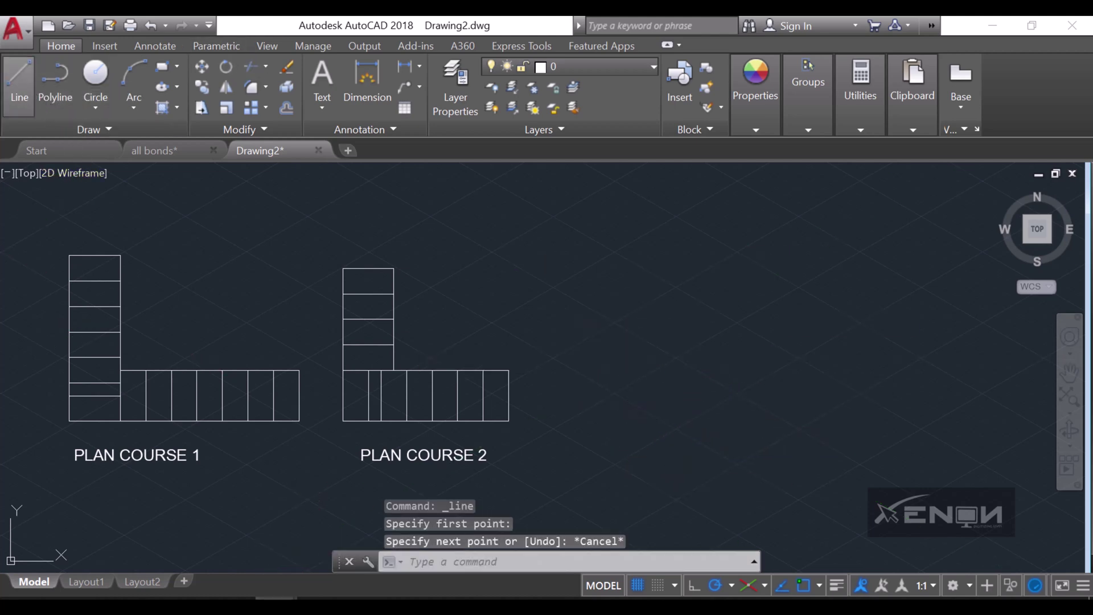
pyautogui.click(601, 366)
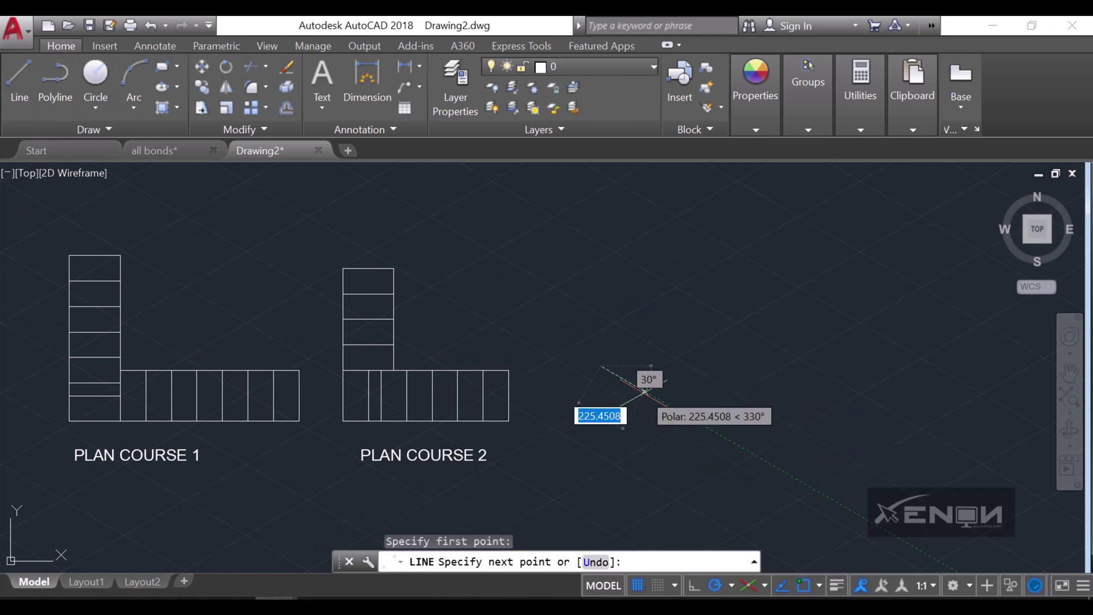
pyautogui.write('225')
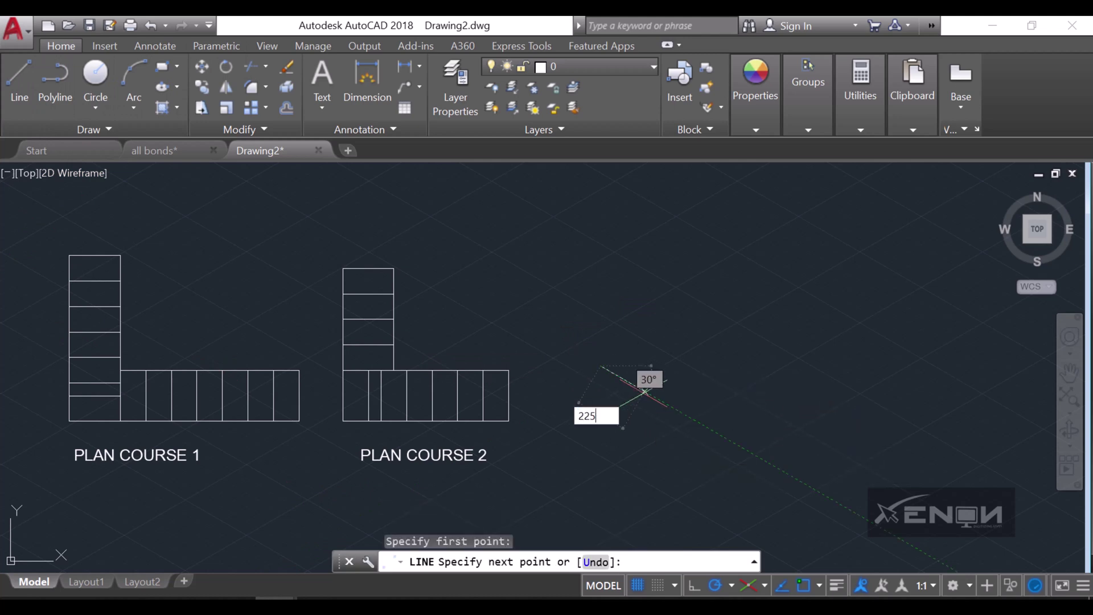
pyautogui.press('Return')
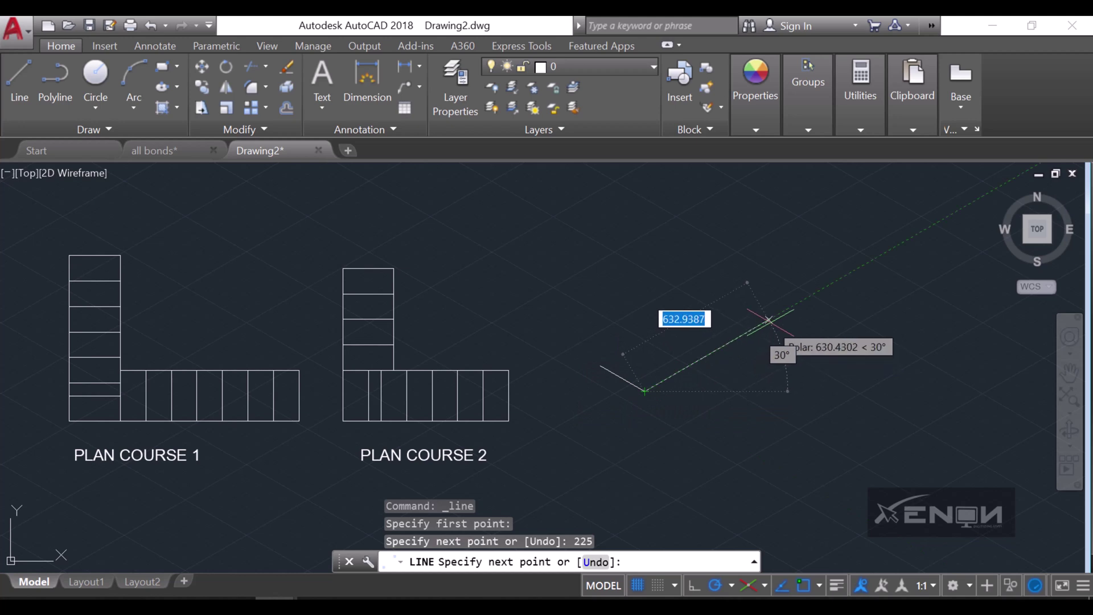
pyautogui.write('112')
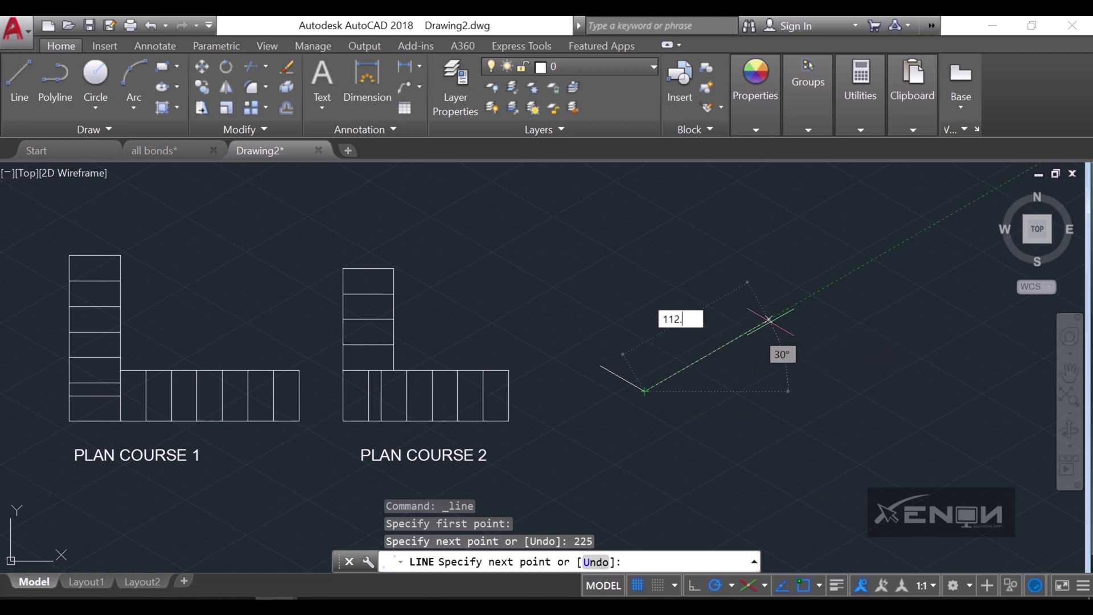
pyautogui.write('.5')
pyautogui.press('Return')
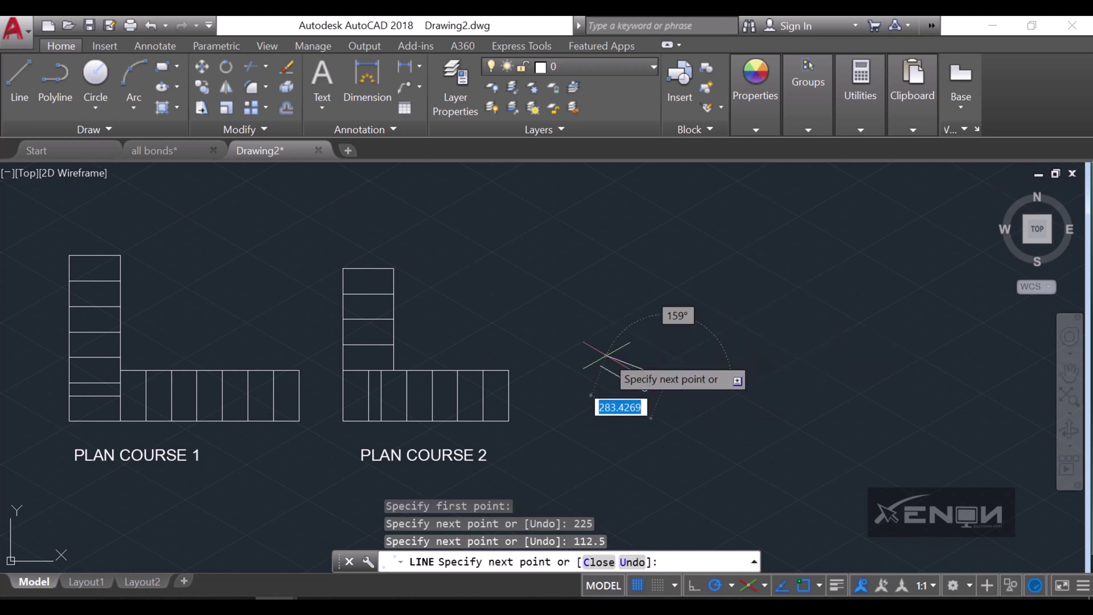
pyautogui.scroll(4, 612, 356)
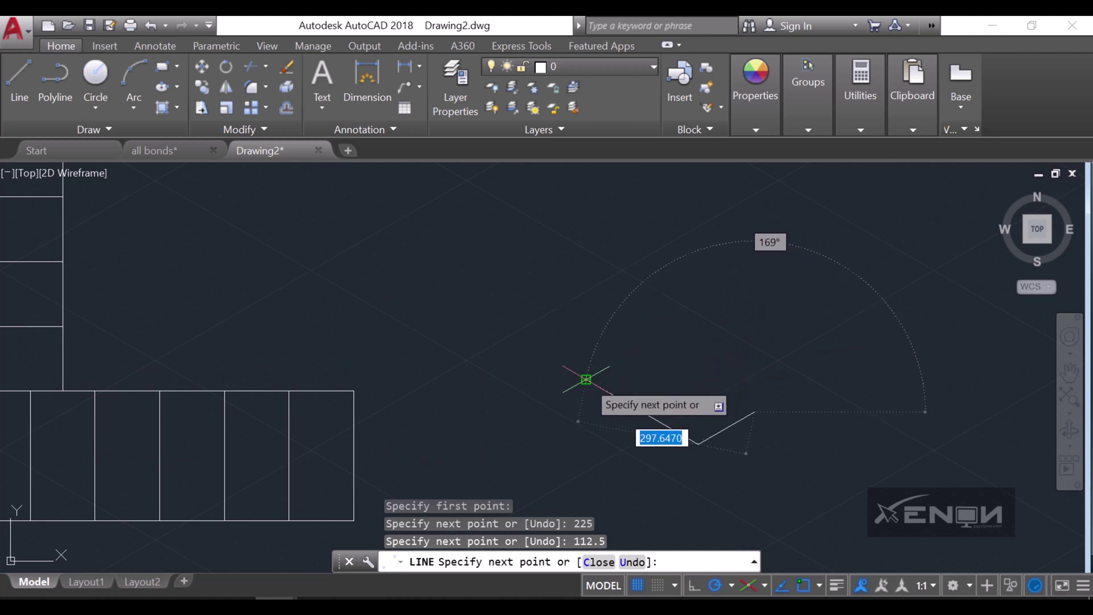
pyautogui.click(642, 348)
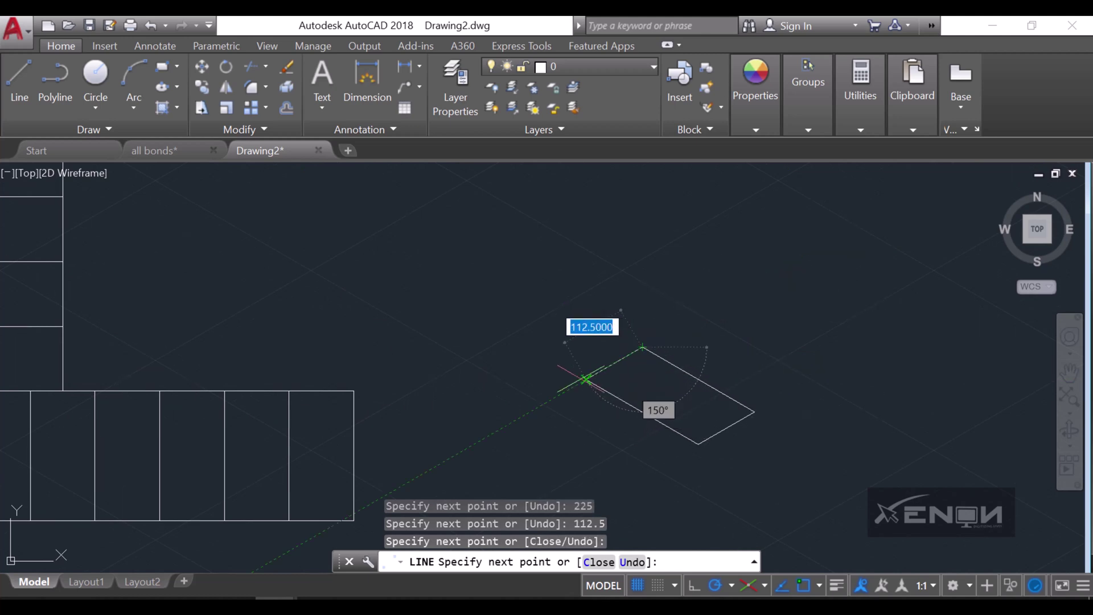
pyautogui.click(586, 378)
pyautogui.press('Return')
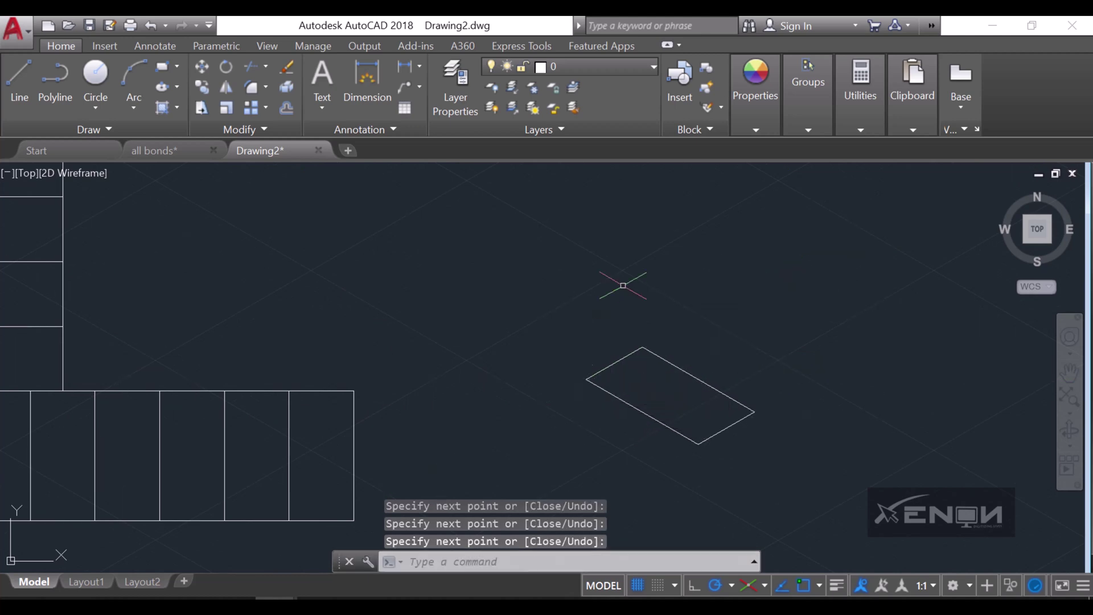
# Step: Draw a 56.25 line at 30° from the isometric brick's lower-right corner, with a long side running back parallel to the brick
pyautogui.press('Return')
pyautogui.scroll(-3, 666, 310)
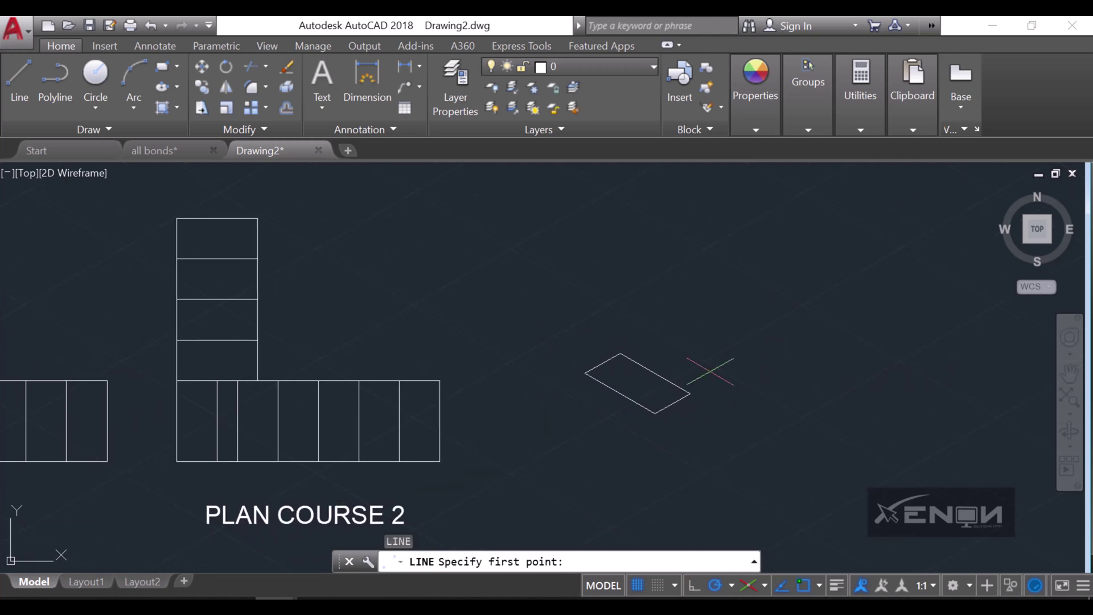
pyautogui.click(690, 393)
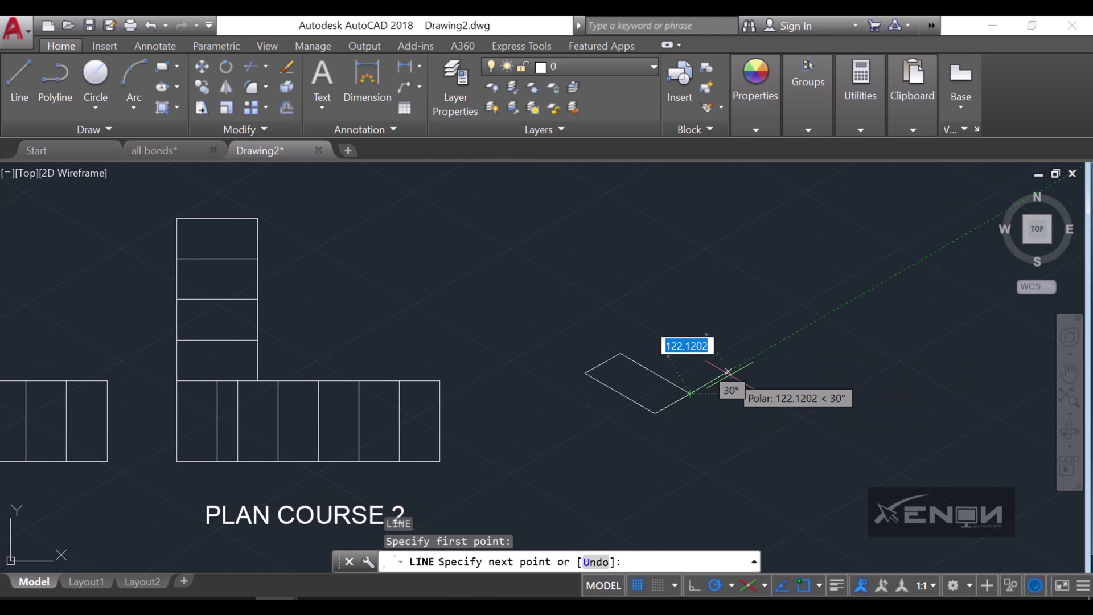
pyautogui.write('56.25')
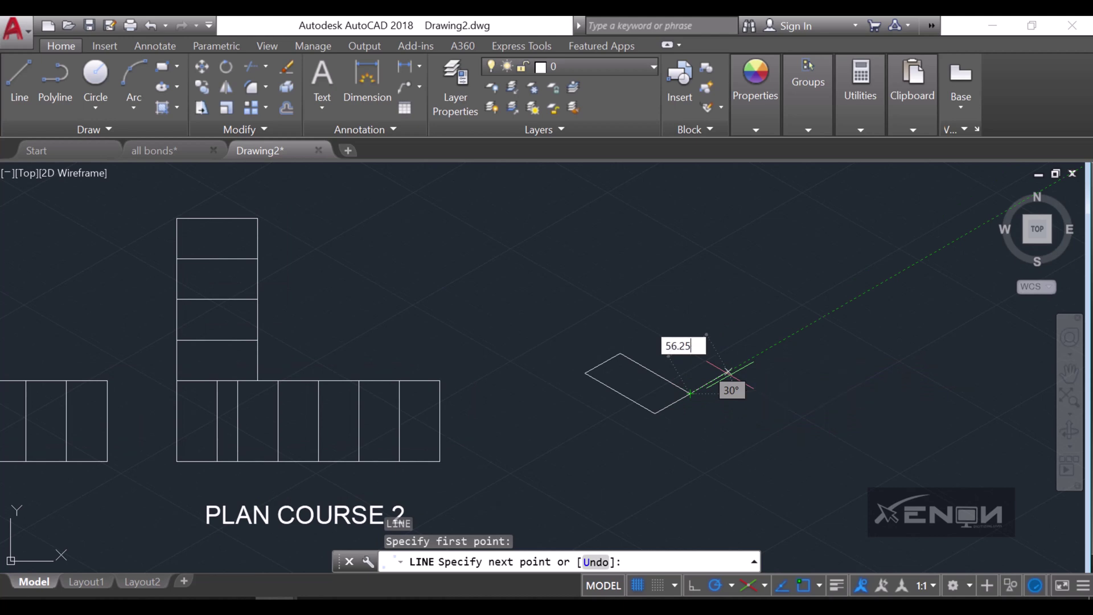
pyautogui.press('Return')
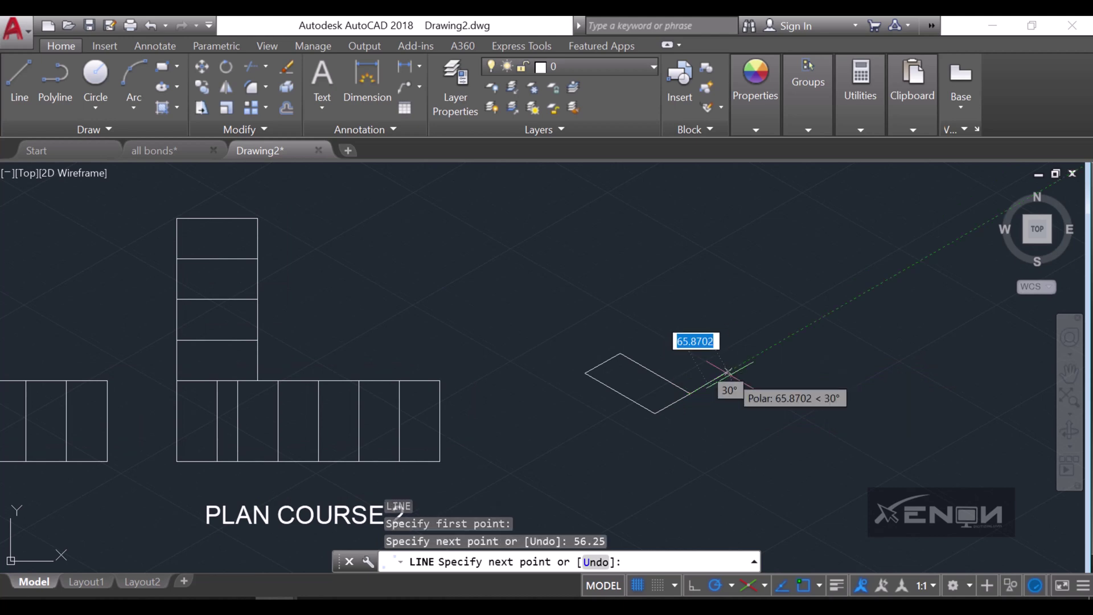
pyautogui.click(636, 342)
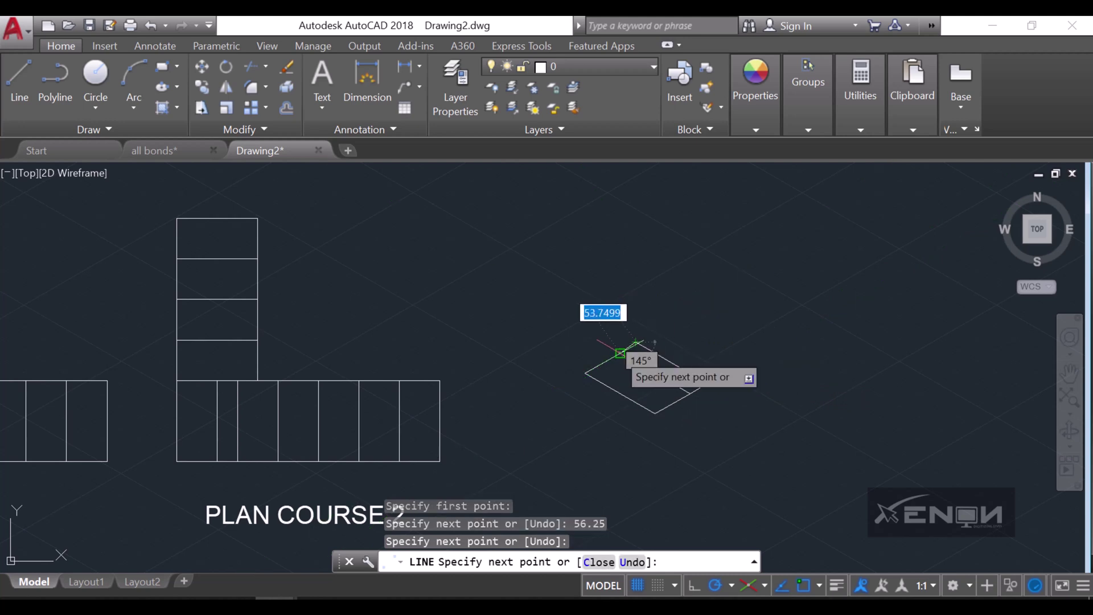
pyautogui.click(621, 353)
pyautogui.press('Return')
pyautogui.scroll(4, 663, 402)
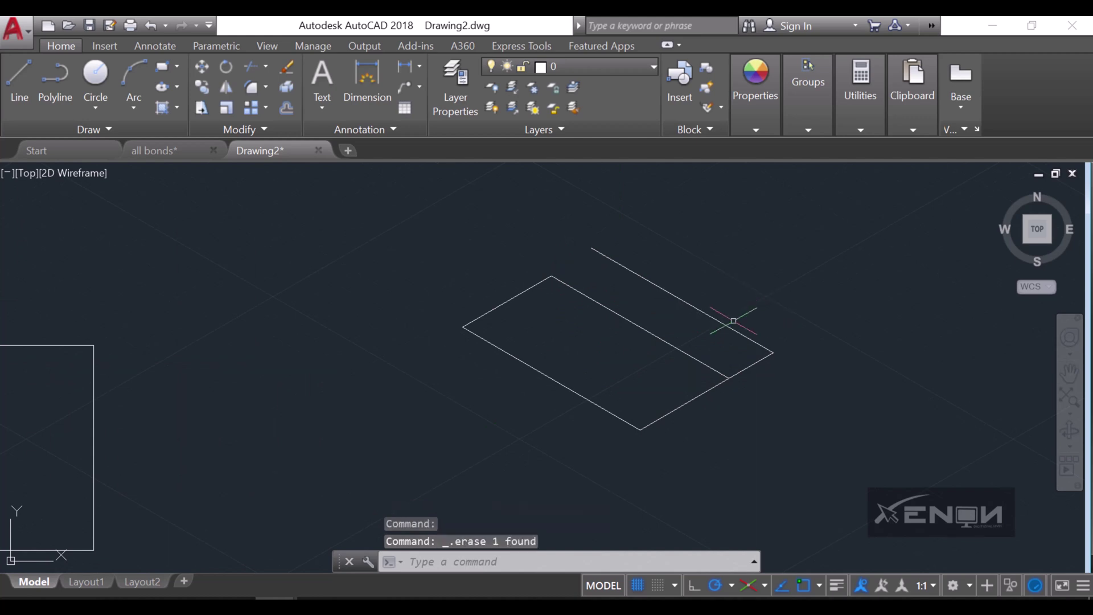
# Step: Close the narrow closer with a line joining the brick's upper corner to the open end of the parallel line
pyautogui.click(20, 85)
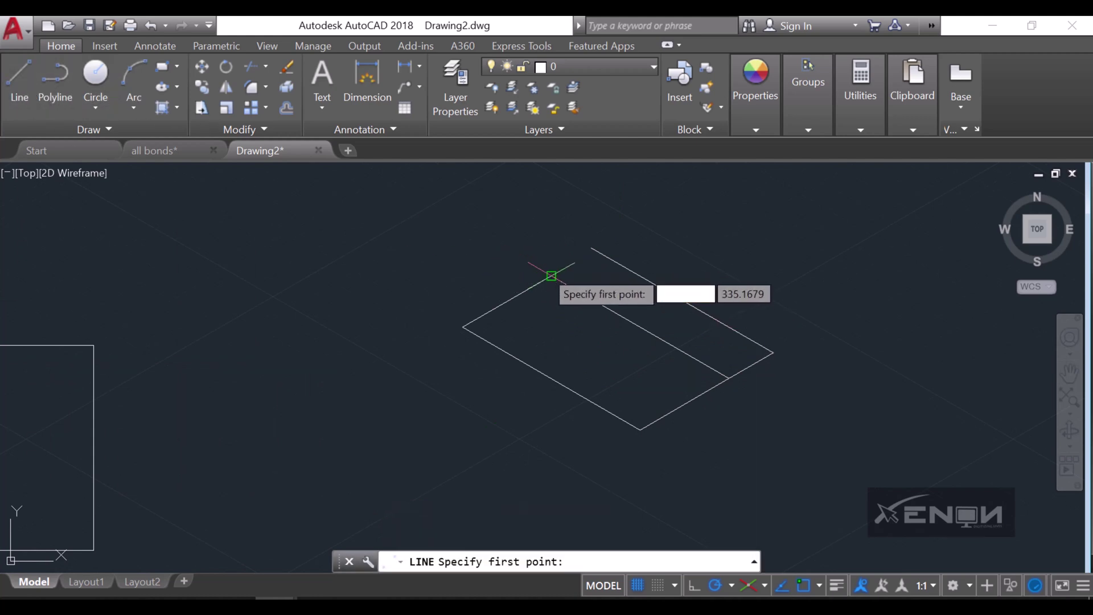
pyautogui.click(551, 276)
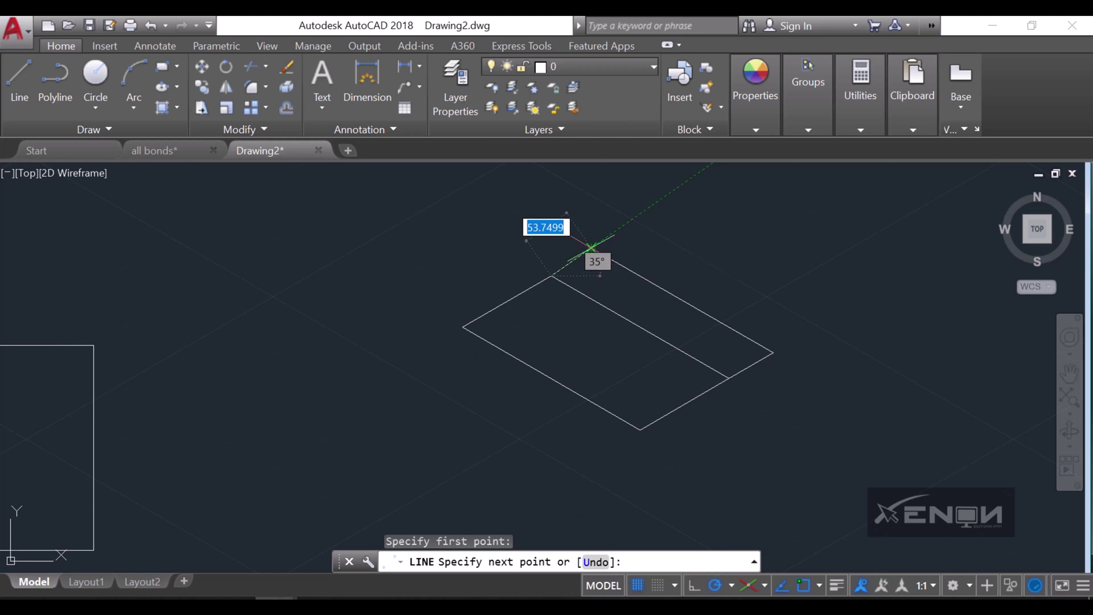
pyautogui.click(592, 249)
pyautogui.press('Return')
pyautogui.scroll(-3, 655, 322)
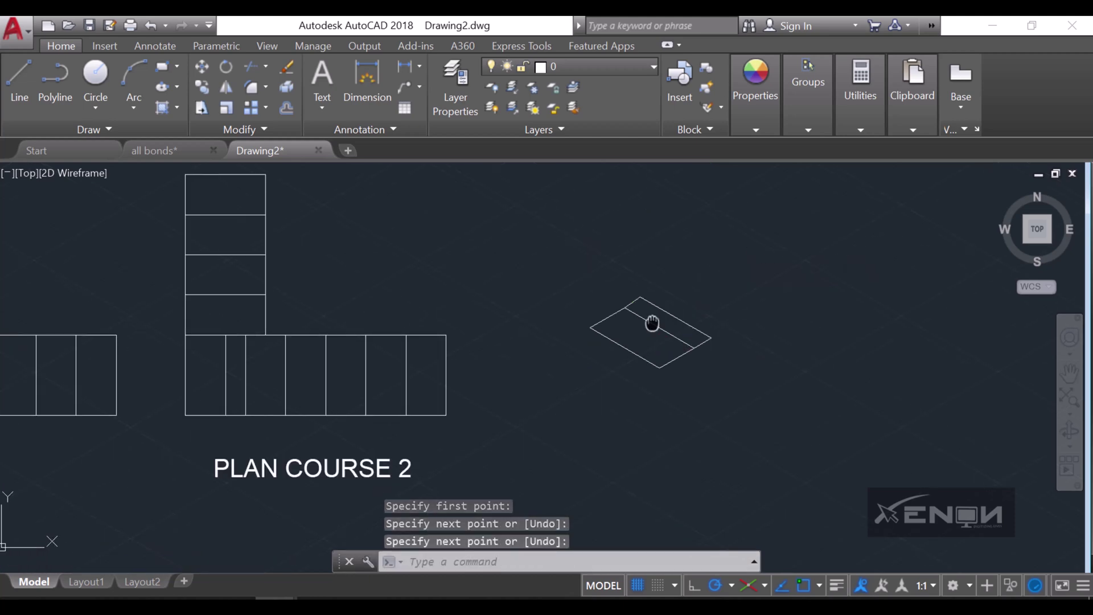
# Step: Copy the full isometric brick four times side by side along the 30° direction, starting directly after the narrow closer
pyautogui.click(670, 386)
pyautogui.click(587, 320)
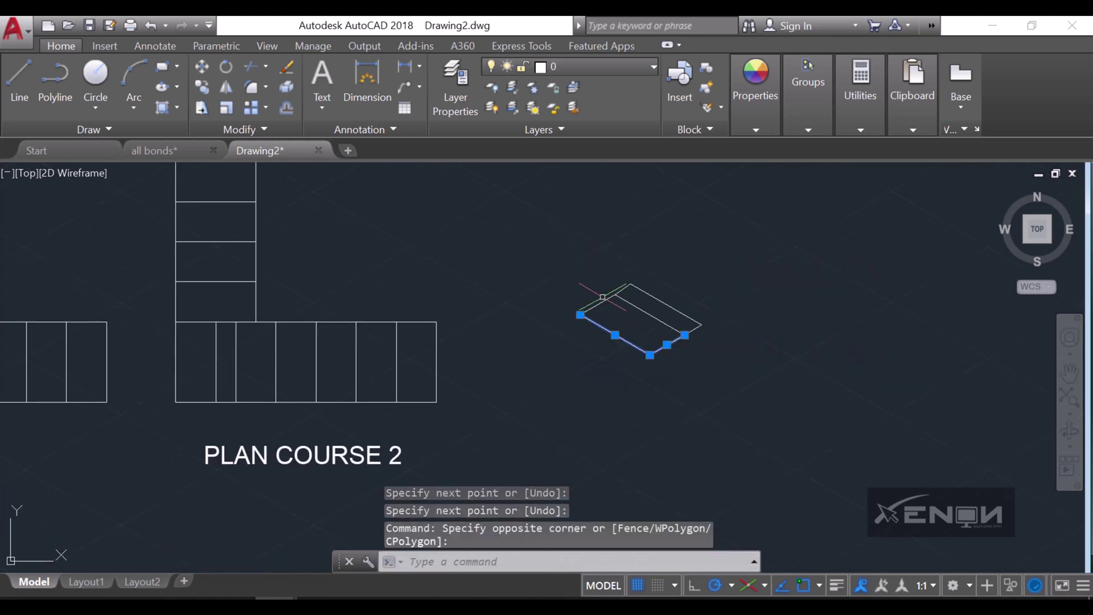
pyautogui.click(603, 299)
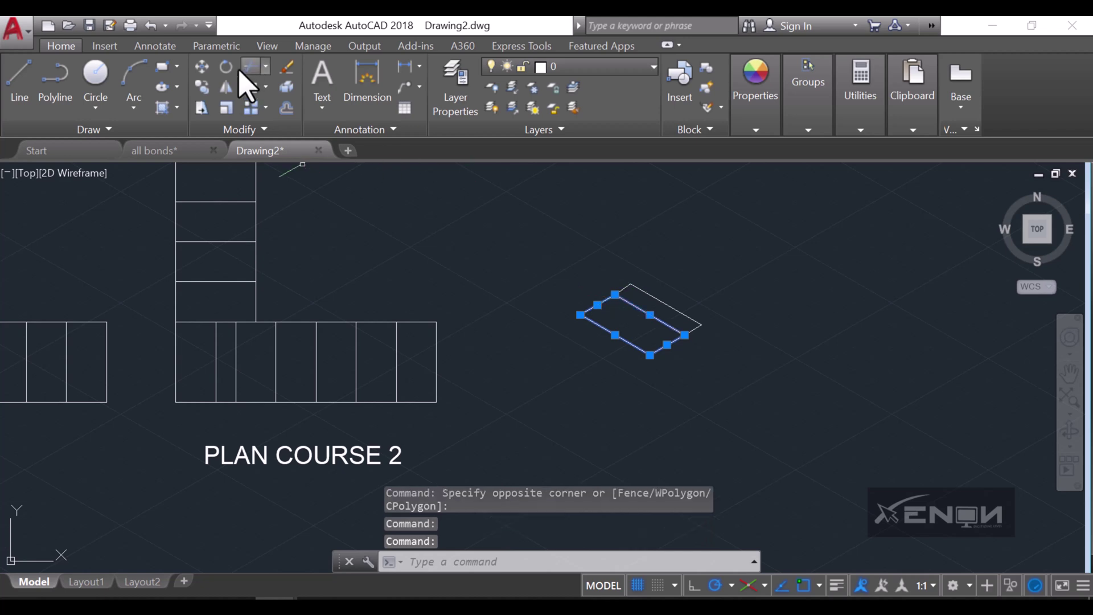
pyautogui.click(201, 88)
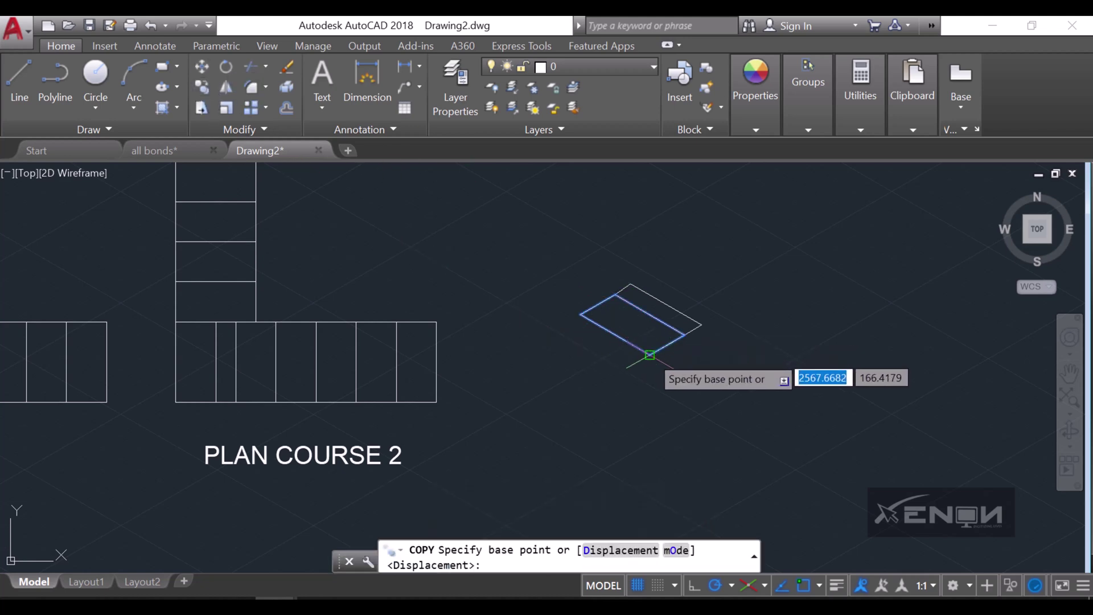
pyautogui.click(649, 354)
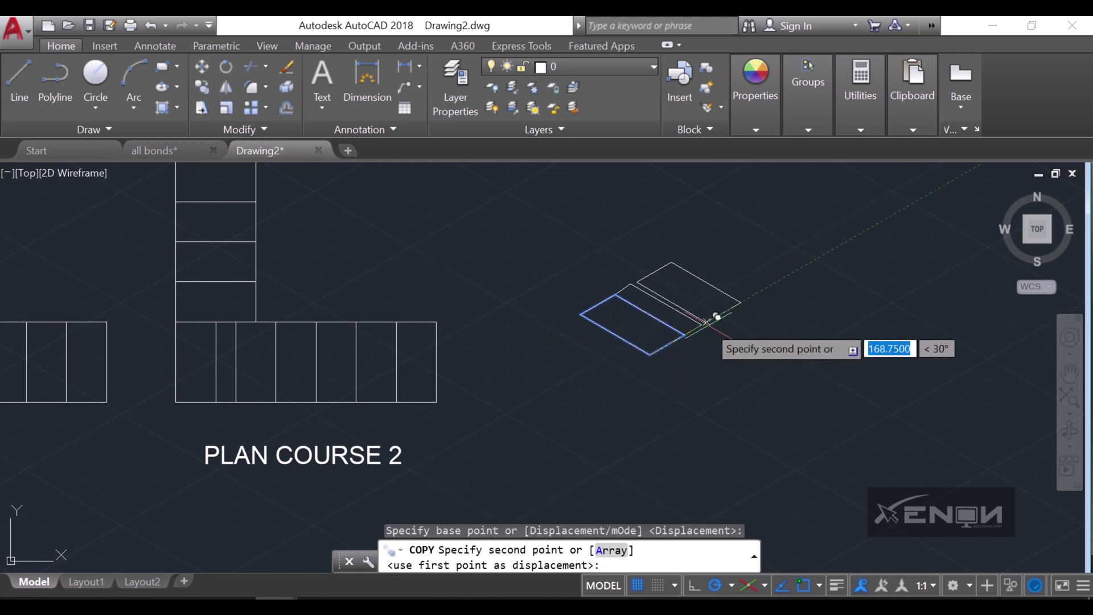
pyautogui.click(710, 316)
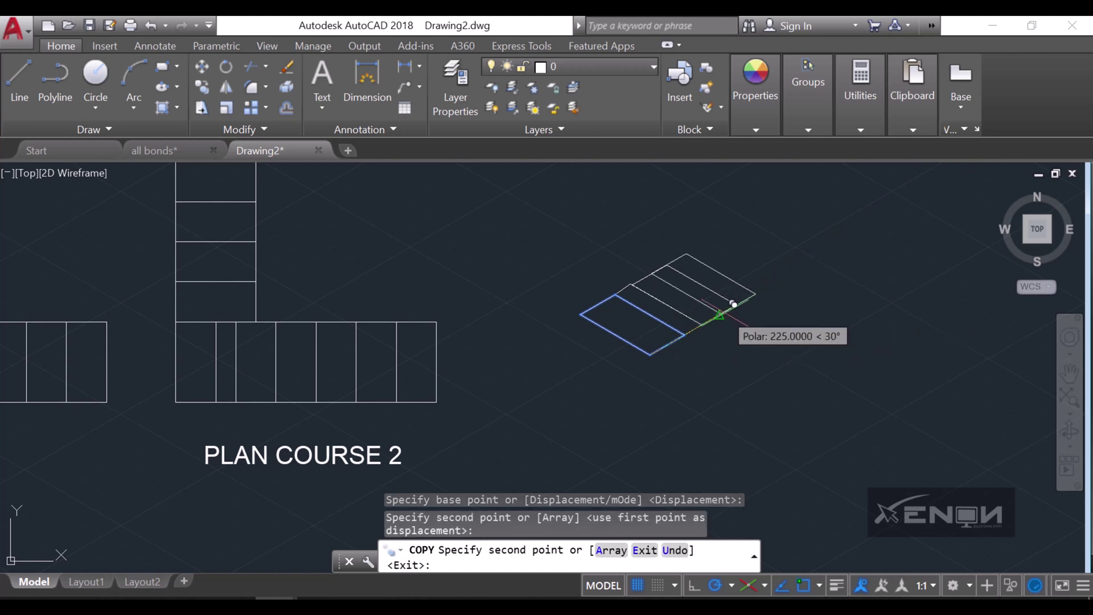
pyautogui.click(760, 289)
pyautogui.click(780, 278)
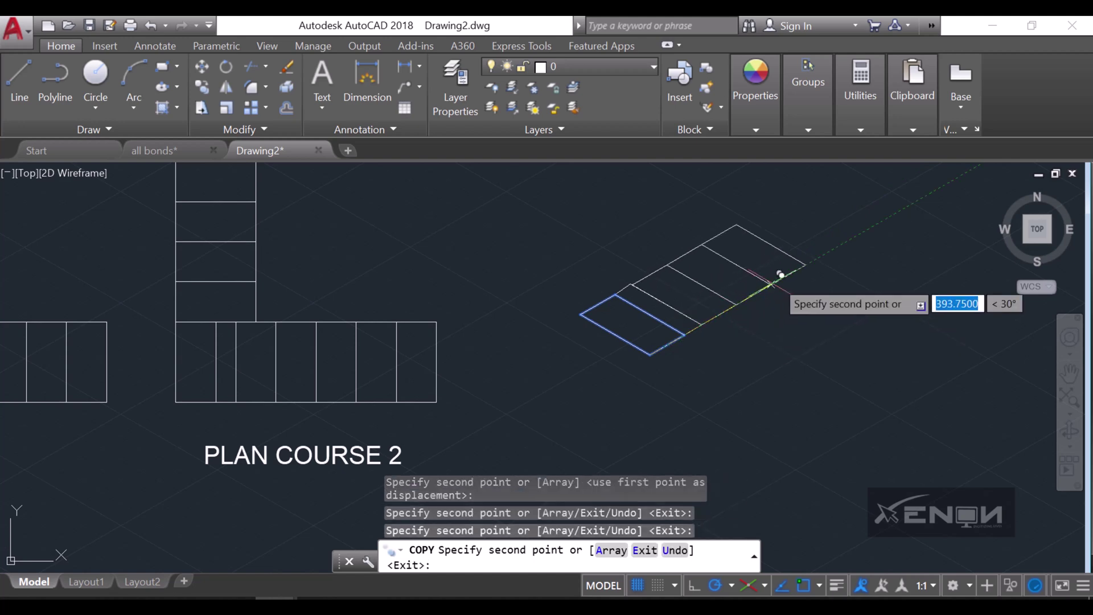
pyautogui.click(814, 259)
pyautogui.press('Return')
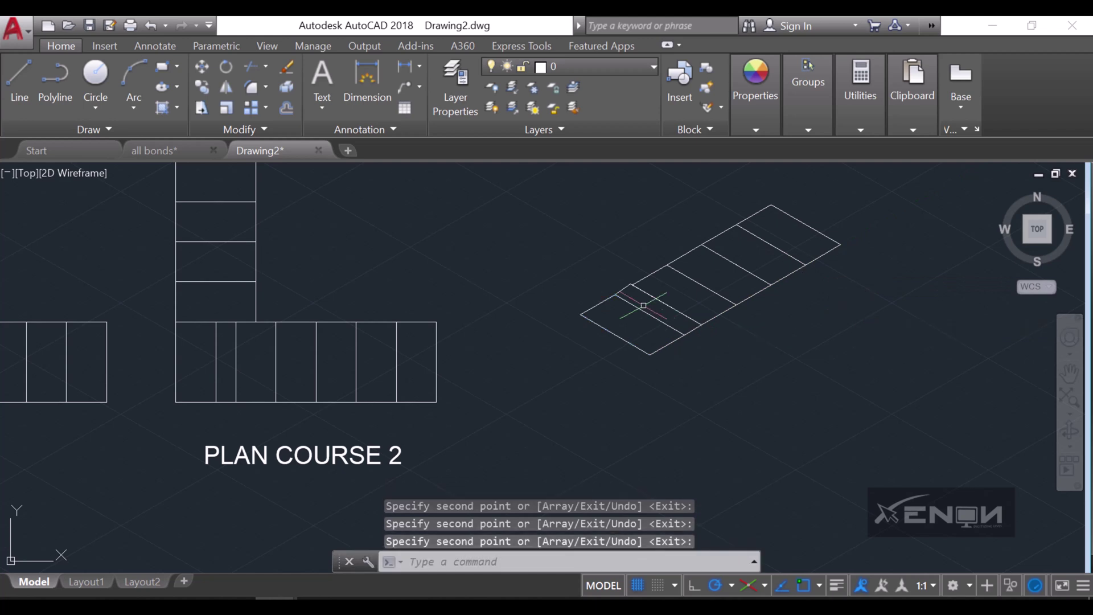
# Step: Stretch the first copied brick's upper 30° edge back to the shared corner of the original brick and the closer
pyautogui.scroll(6, 622, 283)
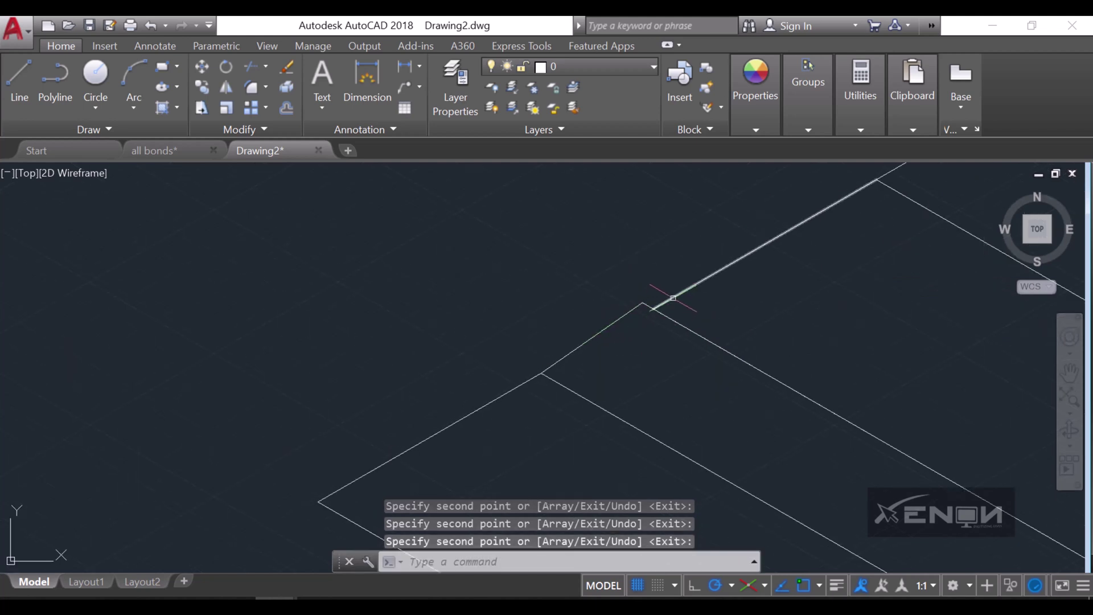
pyautogui.click(673, 297)
pyautogui.click(654, 308)
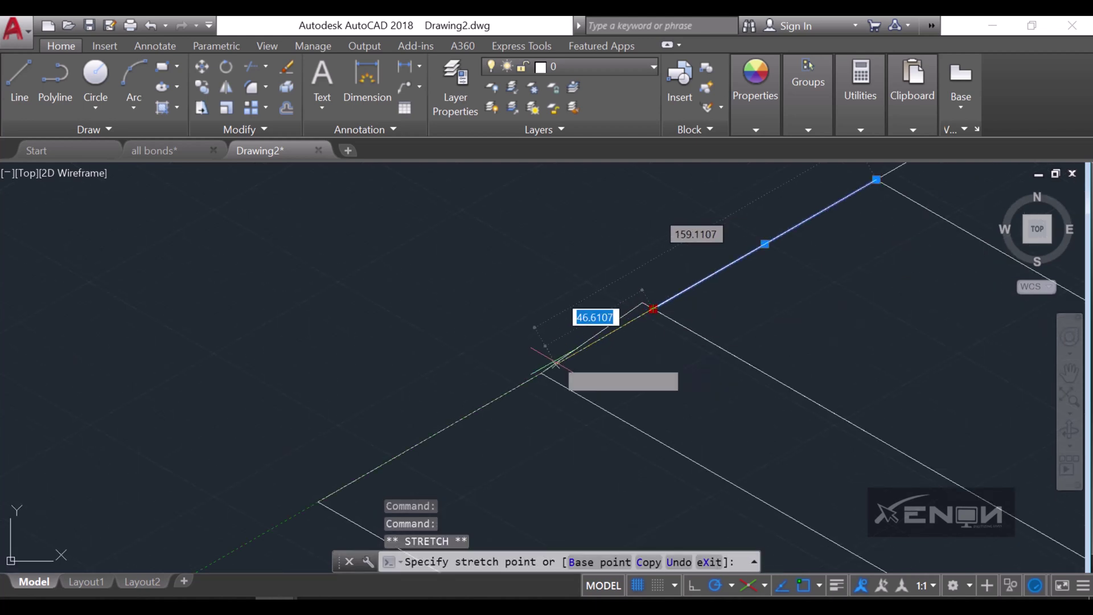
pyautogui.click(541, 373)
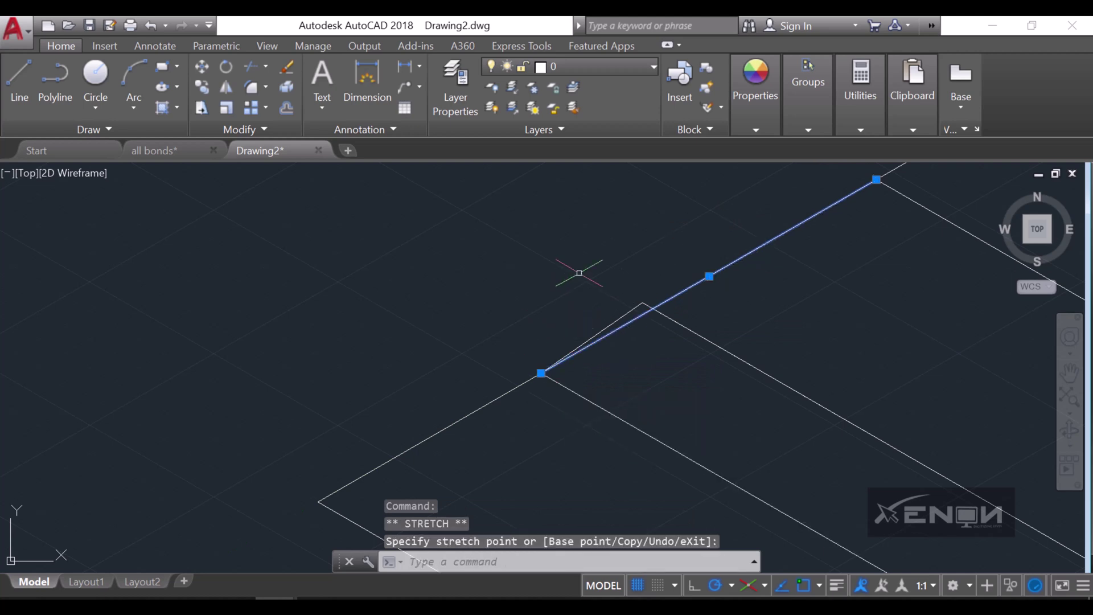
pyautogui.scroll(2, 608, 311)
pyautogui.press('Escape')
# Step: Erase the crooked closing line at the upper end of the narrow closer
pyautogui.click(253, 66)
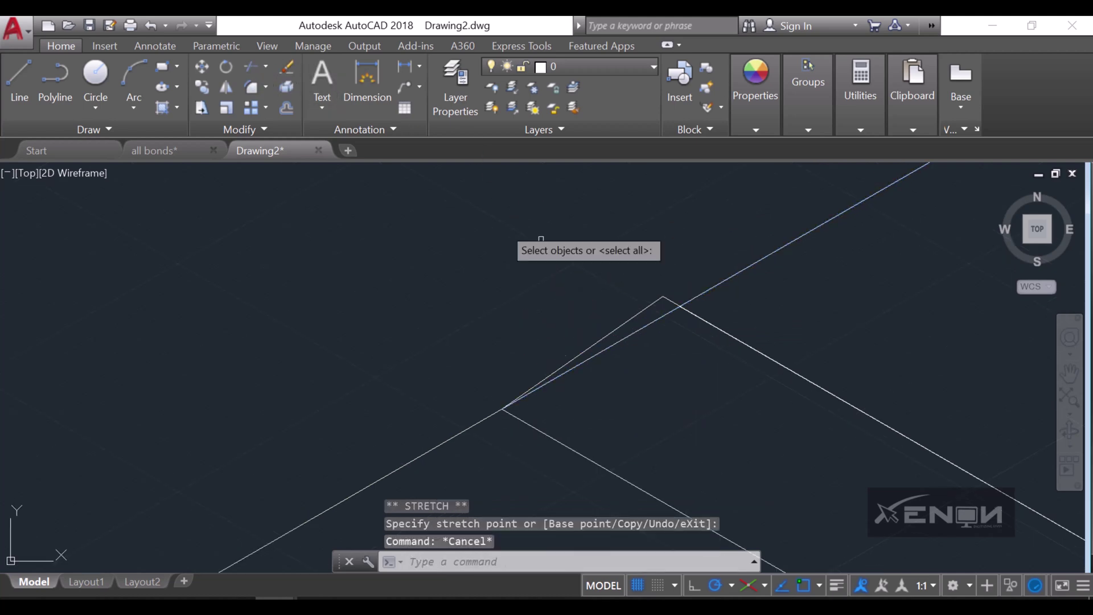
pyautogui.click(674, 298)
pyautogui.press('Return')
pyautogui.click(658, 300)
pyautogui.press('Delete')
pyautogui.scroll(-5, 623, 300)
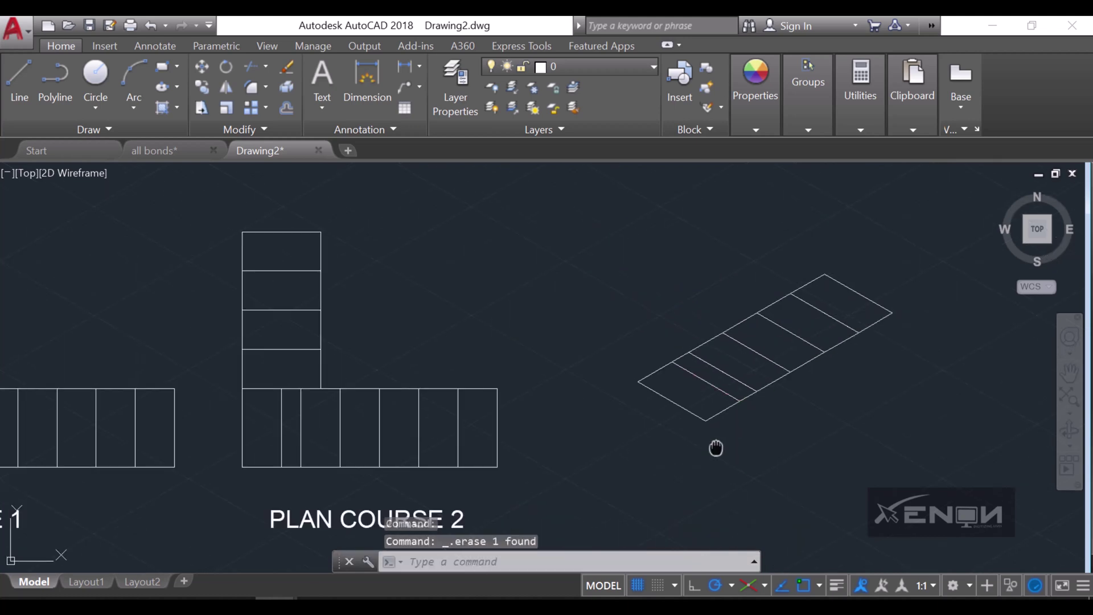
# Step: Draw an adjoining isometric brick from the row's left corner: 112.5 at 150°, 225 at 30°, and a 330° side back to the row
pyautogui.moveTo(715, 448); pyautogui.dragTo(691, 427, button='middle')
pyautogui.scroll(-3, 678, 419)
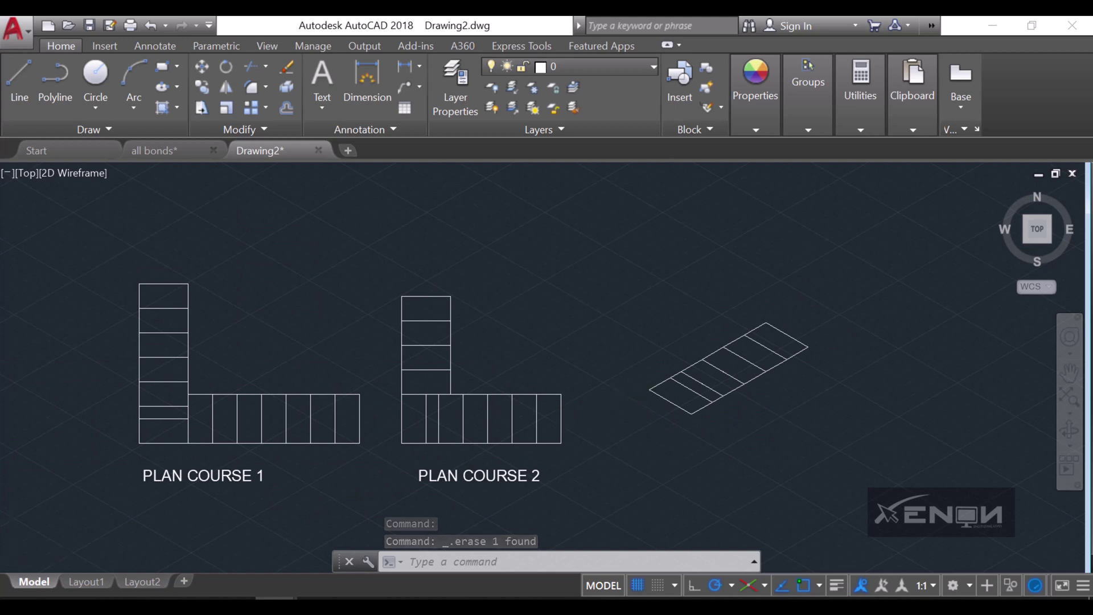
pyautogui.scroll(2, 642, 391)
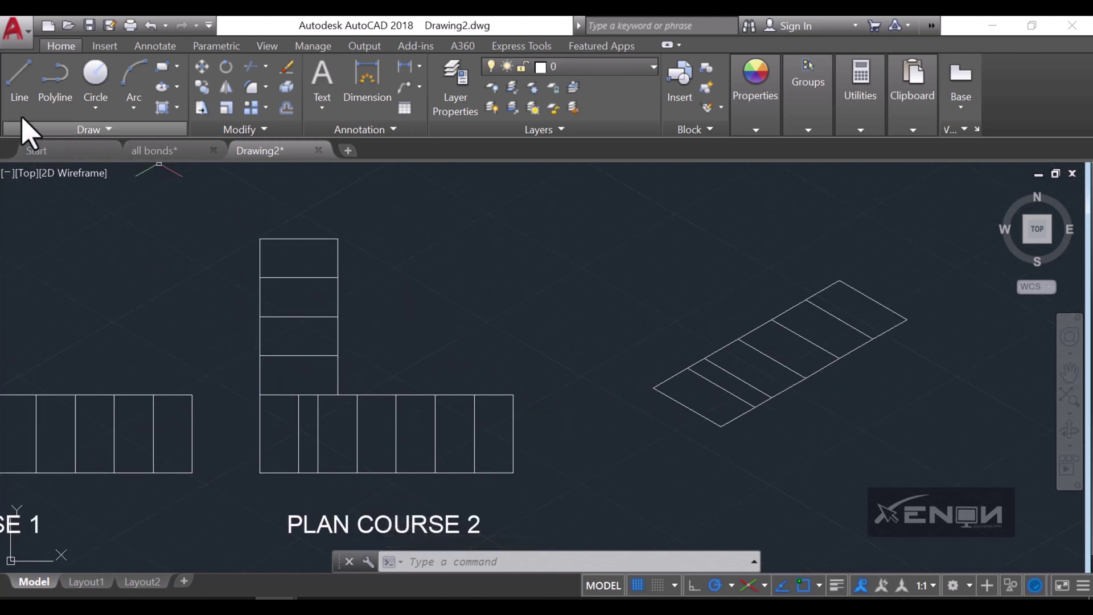
pyautogui.write('l')
pyautogui.press('Return')
pyautogui.scroll(2, 616, 376)
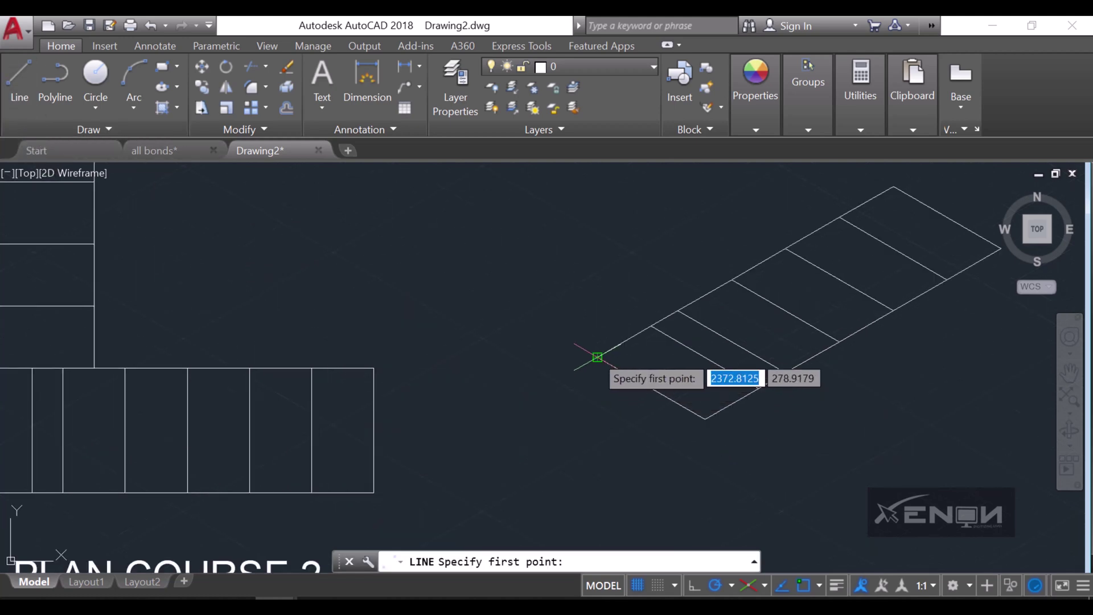
pyautogui.click(598, 359)
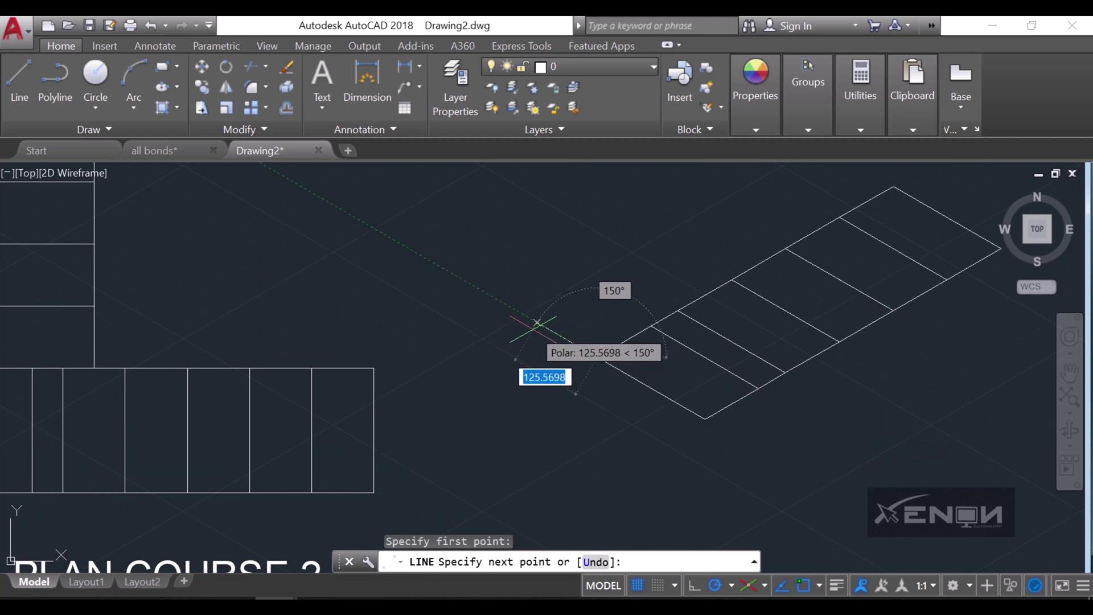
pyautogui.write('112.5')
pyautogui.press('Return')
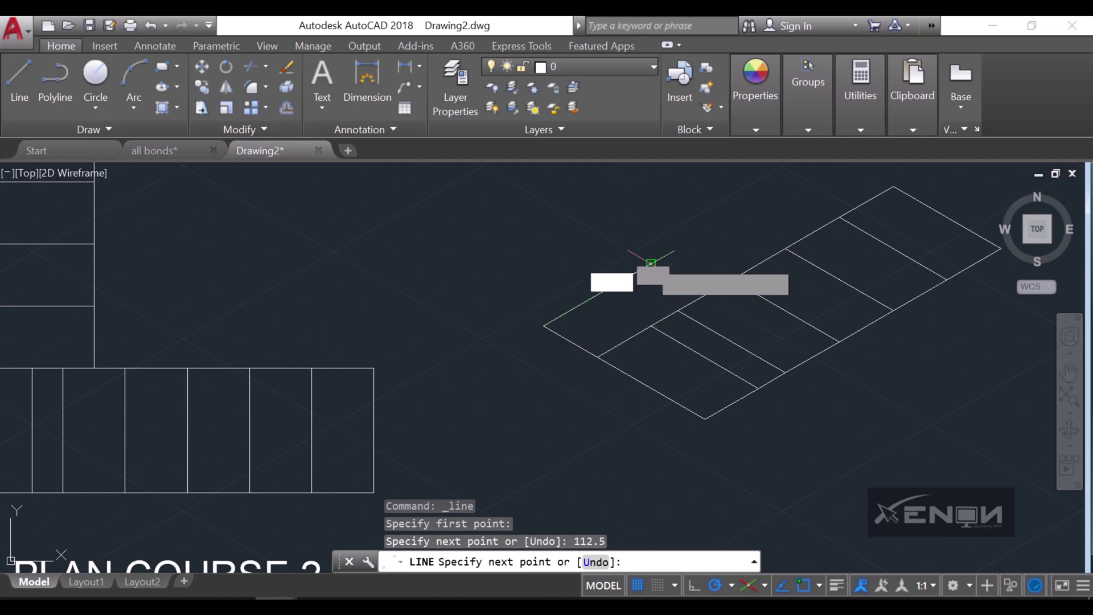
pyautogui.press('Return')
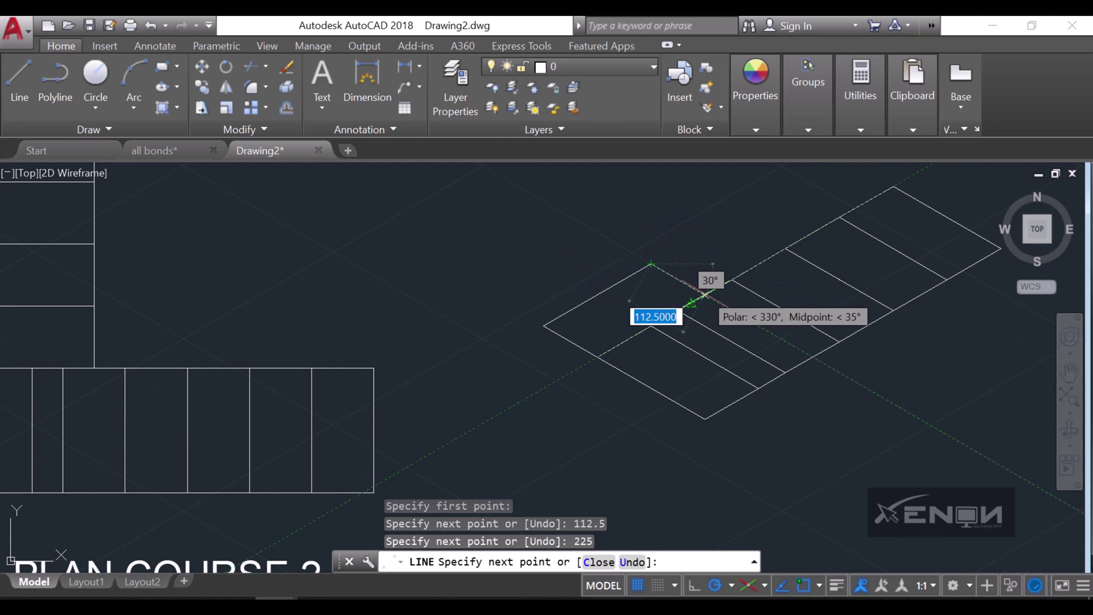
pyautogui.scroll(6, 684, 331)
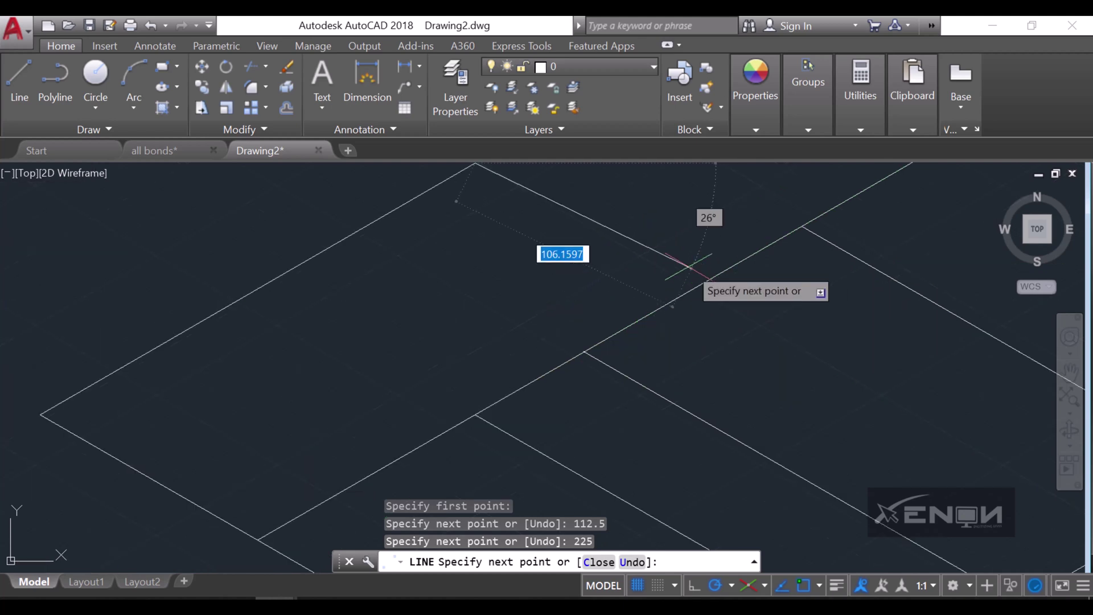
pyautogui.press('Return')
pyautogui.scroll(-6, 700, 227)
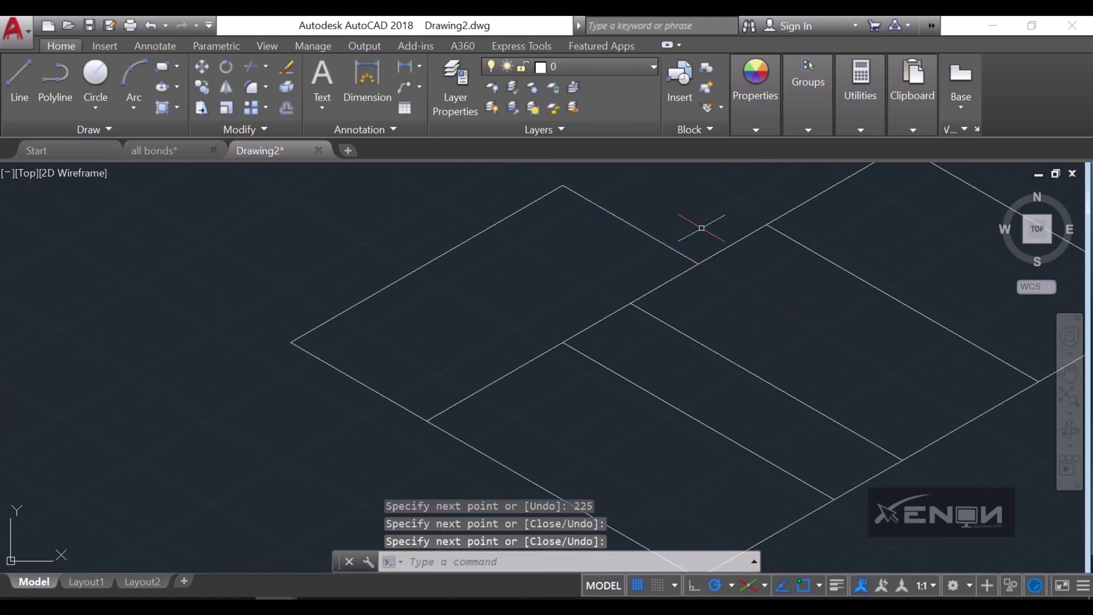
# Step: Copy the adjoining brick's three lines three times along the 150° direction to form the second wing of the isometric corner
pyautogui.moveTo(569, 256); pyautogui.dragTo(729, 330, button='middle')
pyautogui.click(740, 367)
pyautogui.click(804, 293)
pyautogui.click(811, 313)
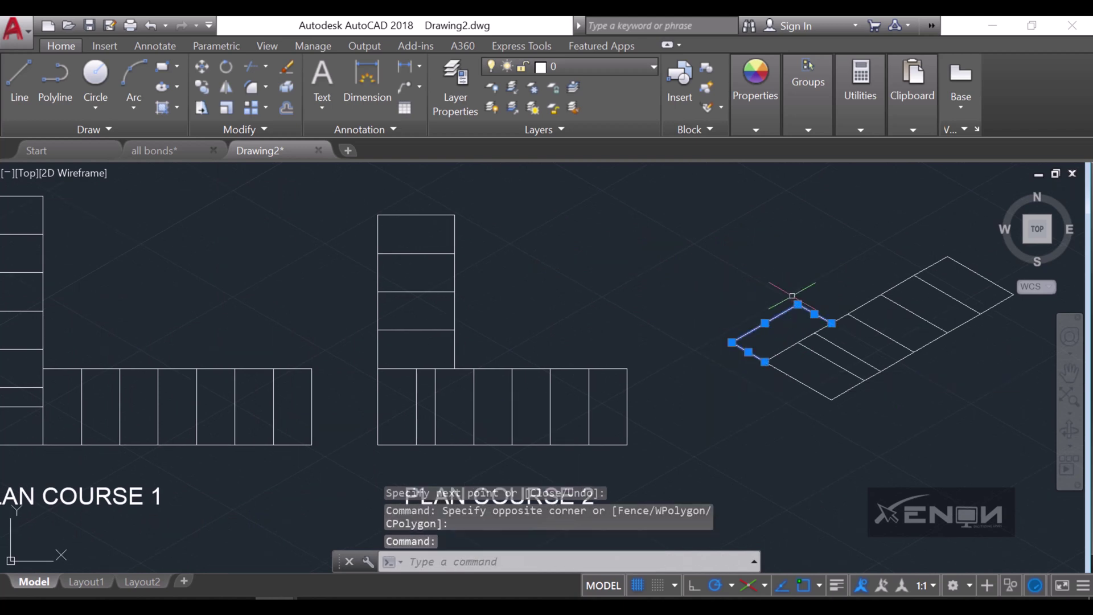
pyautogui.write('co')
pyautogui.press('Return')
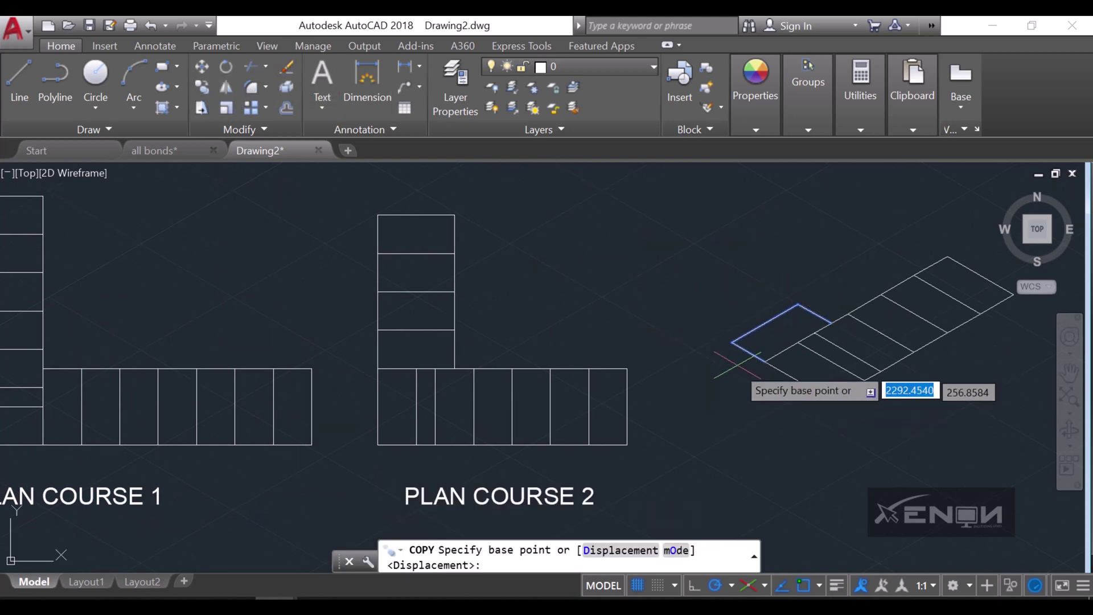
pyautogui.click(771, 355)
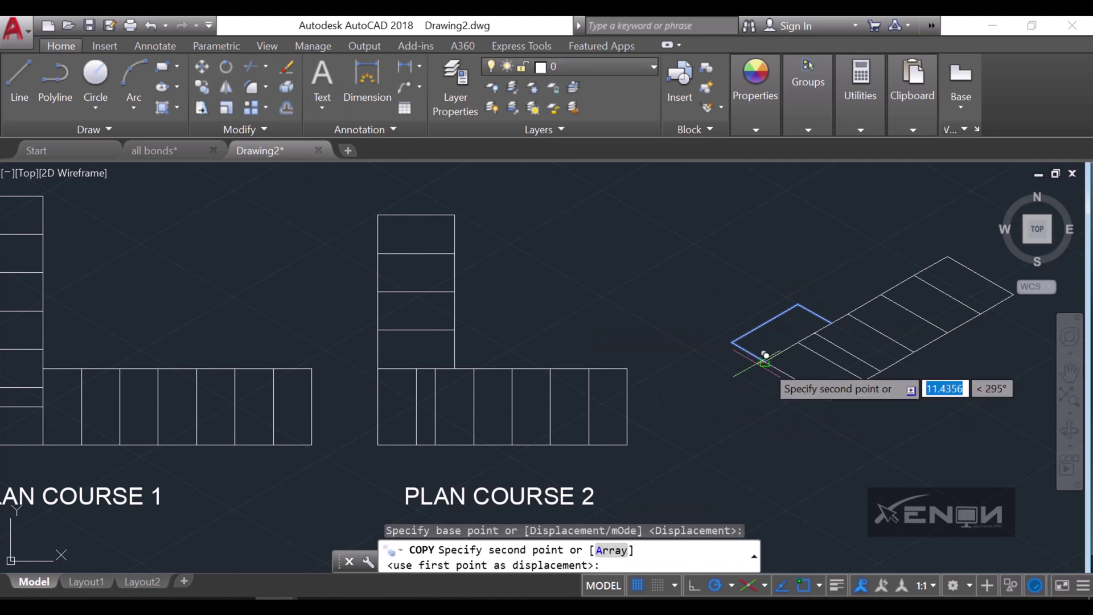
pyautogui.click(733, 332)
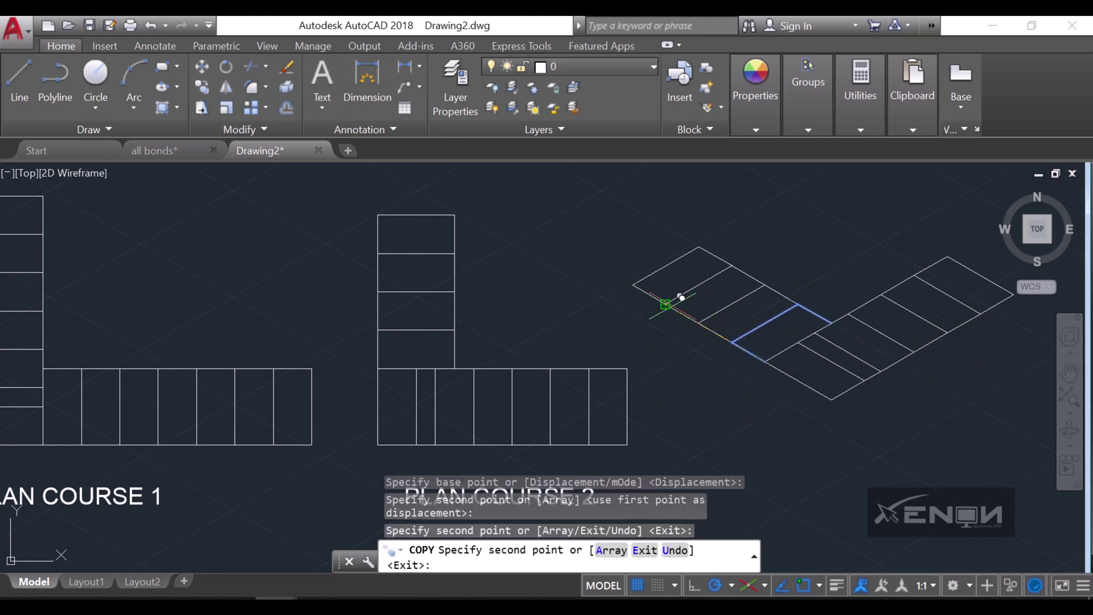
pyautogui.click(666, 304)
pyautogui.press('Return')
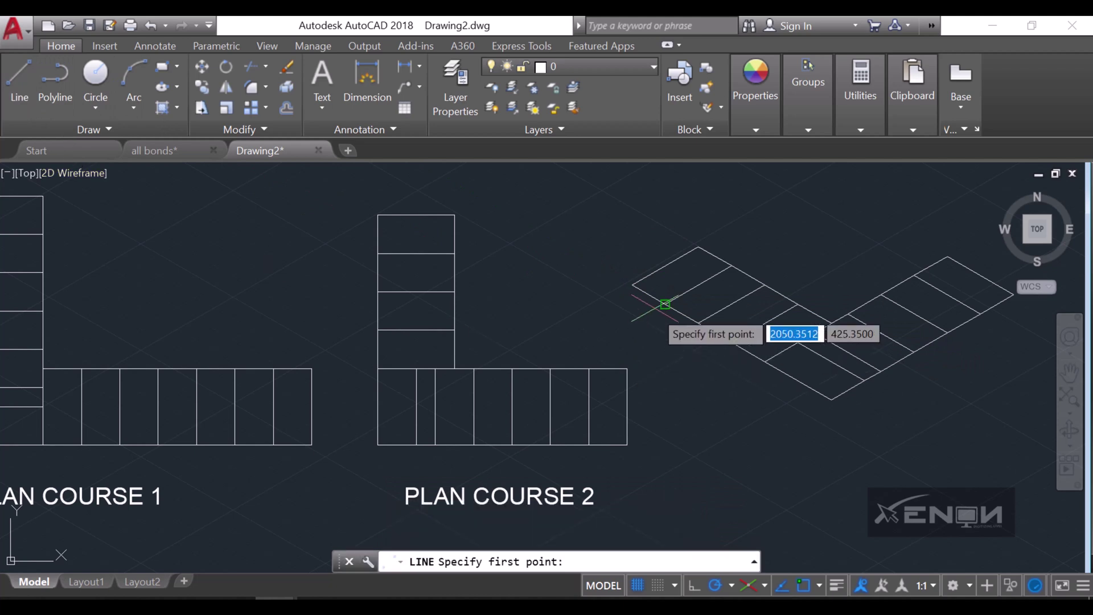
# Step: Outline the isometric corner's front faces with lines: 75 down from the far-left corner, parallel to both wings, and up to the far-right corner
pyautogui.scroll(2, 655, 314)
pyautogui.click(617, 273)
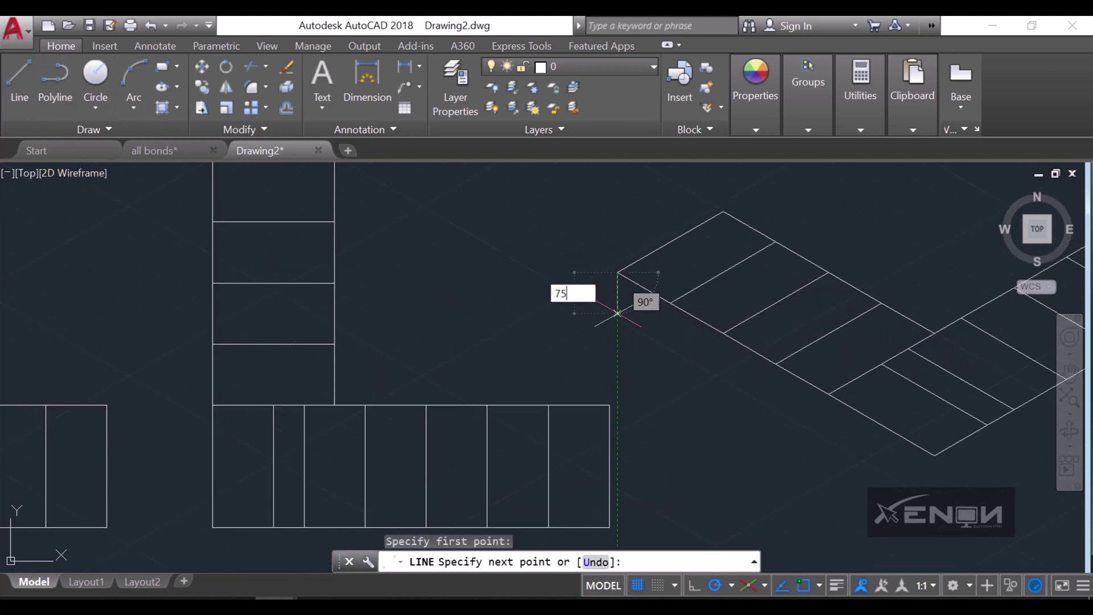
pyautogui.write('75')
pyautogui.press('Return')
pyautogui.scroll(-2, 706, 361)
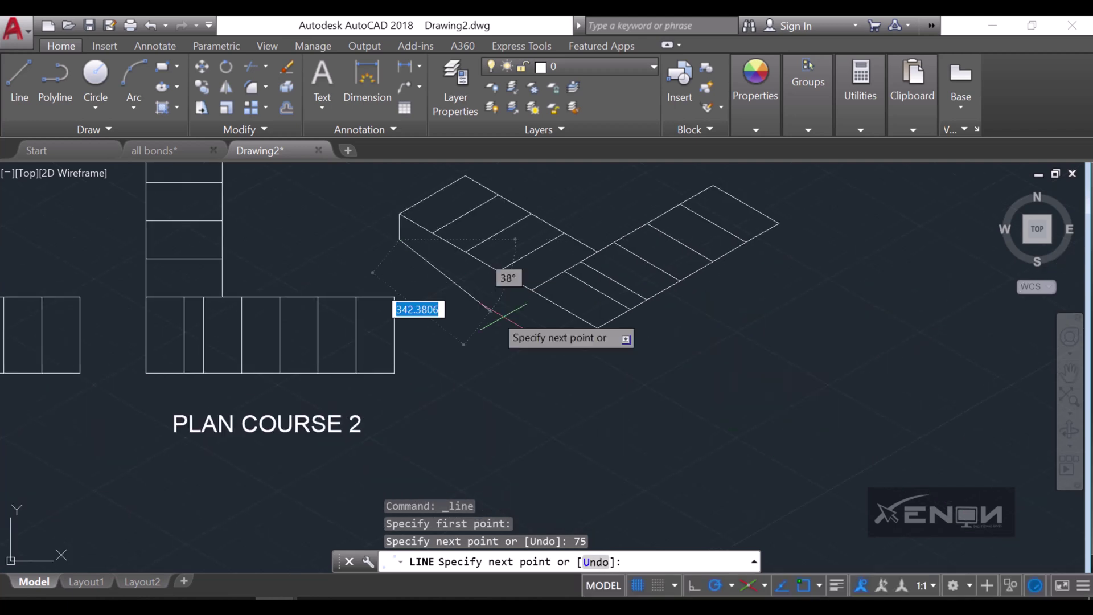
pyautogui.click(597, 354)
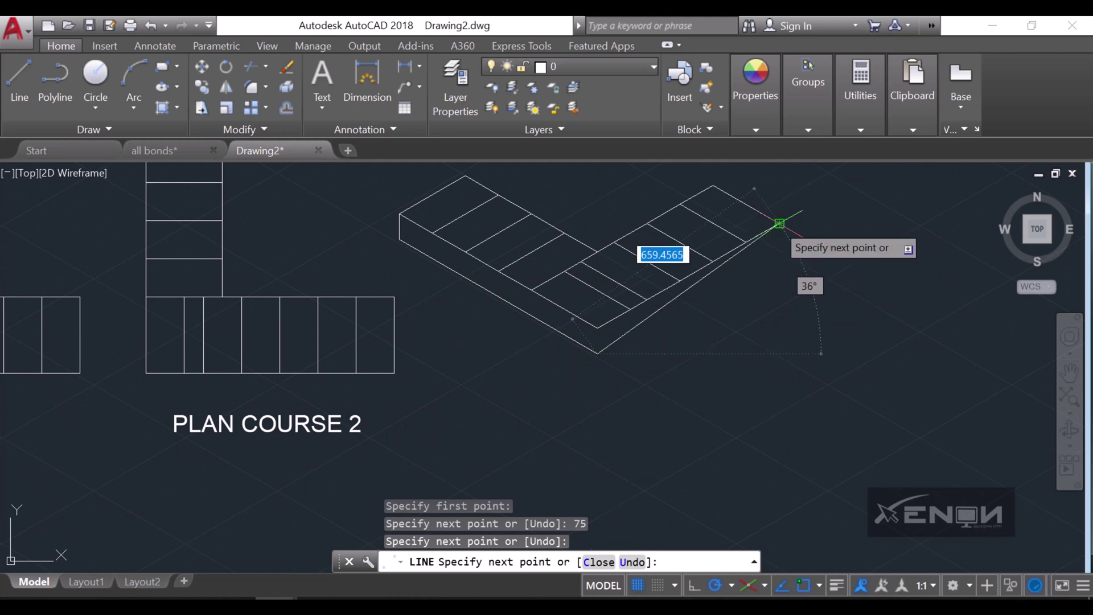
pyautogui.click(779, 249)
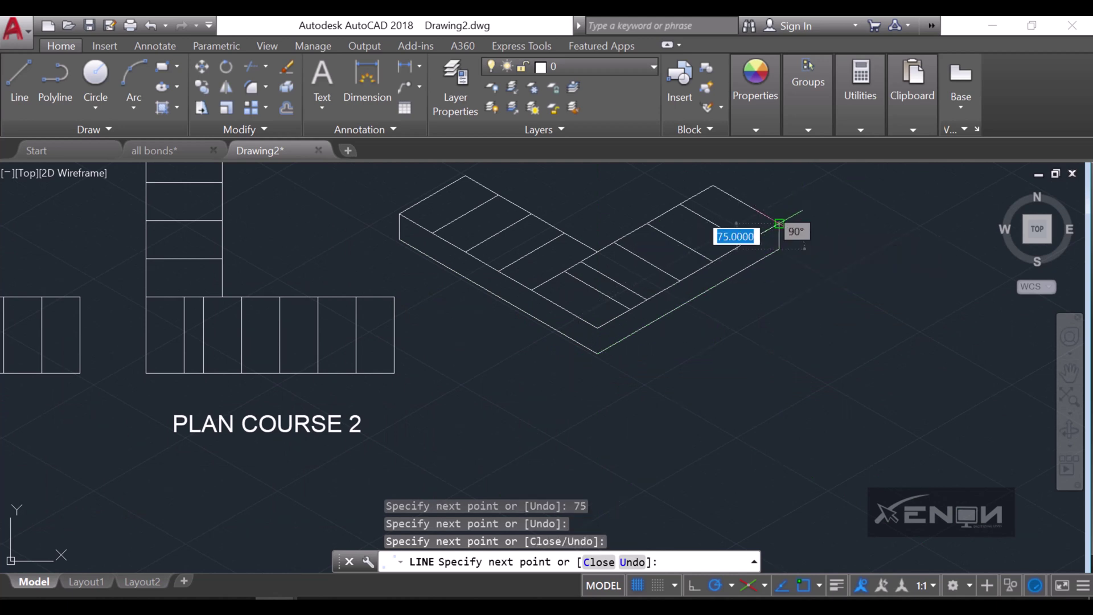
pyautogui.click(780, 224)
pyautogui.press('Return')
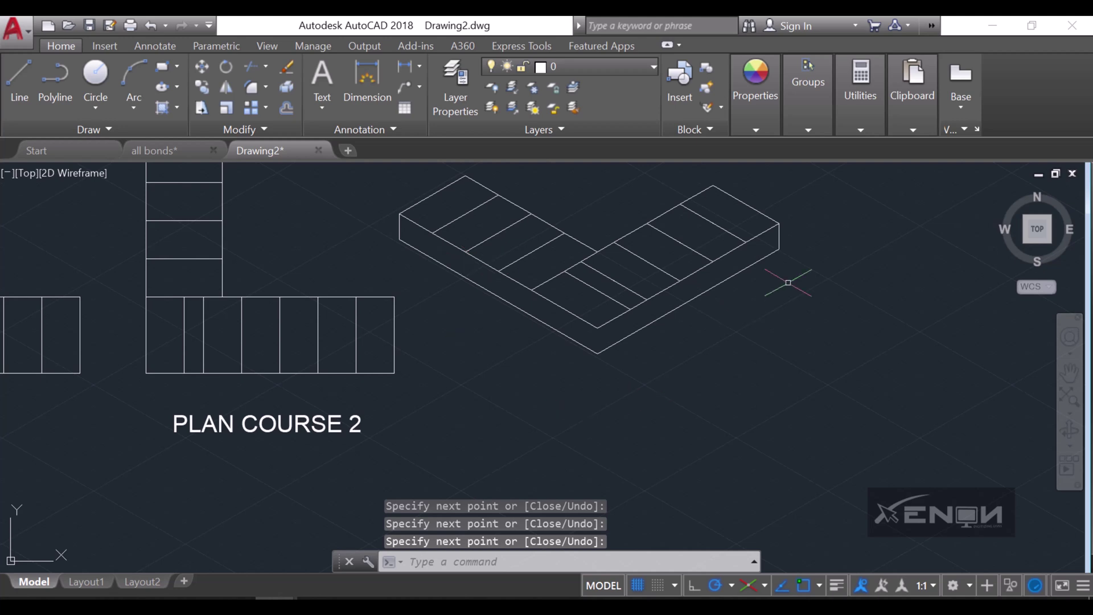
pyautogui.scroll(3, 788, 283)
pyautogui.click(794, 260)
pyautogui.click(755, 203)
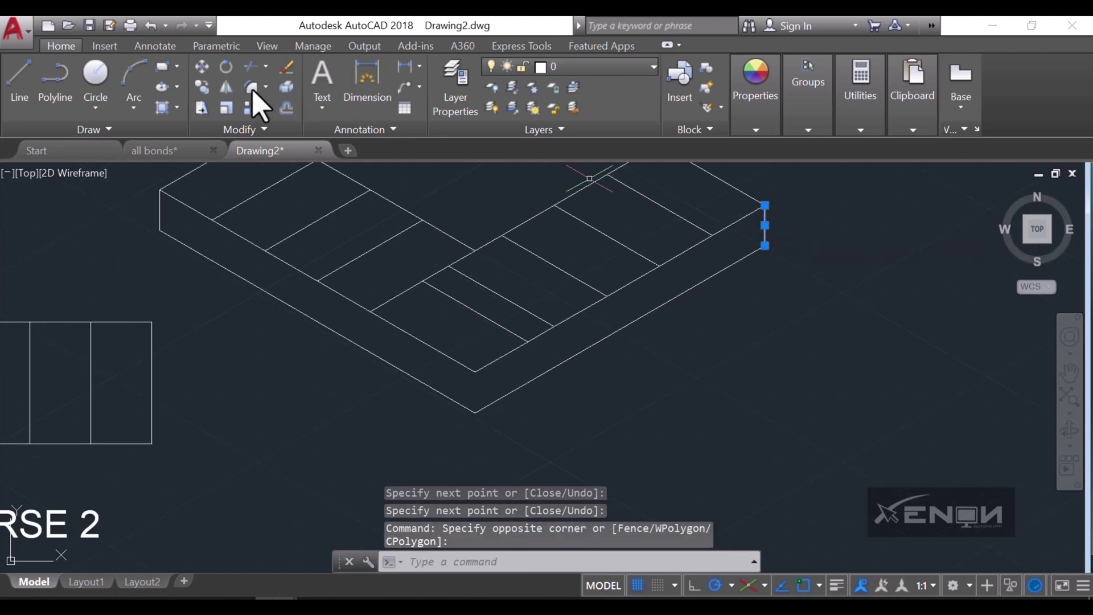
pyautogui.click(201, 67)
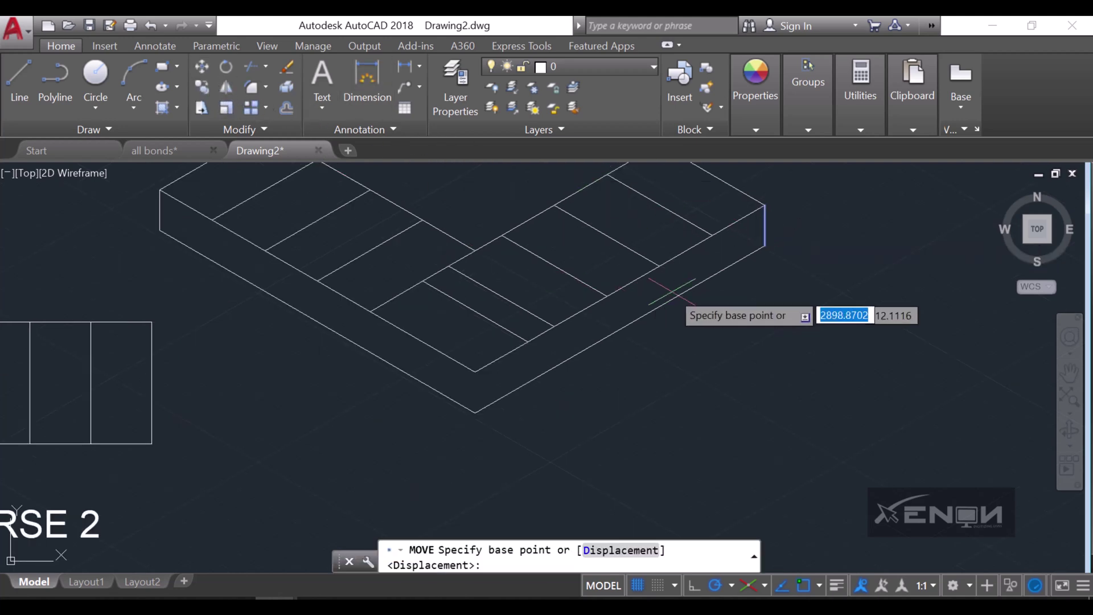
pyautogui.press('Escape')
# Step: Copy the right wing's 75 high end edge to every brick joint along that wing's front face and to the near corner
pyautogui.click(806, 237)
pyautogui.click(753, 227)
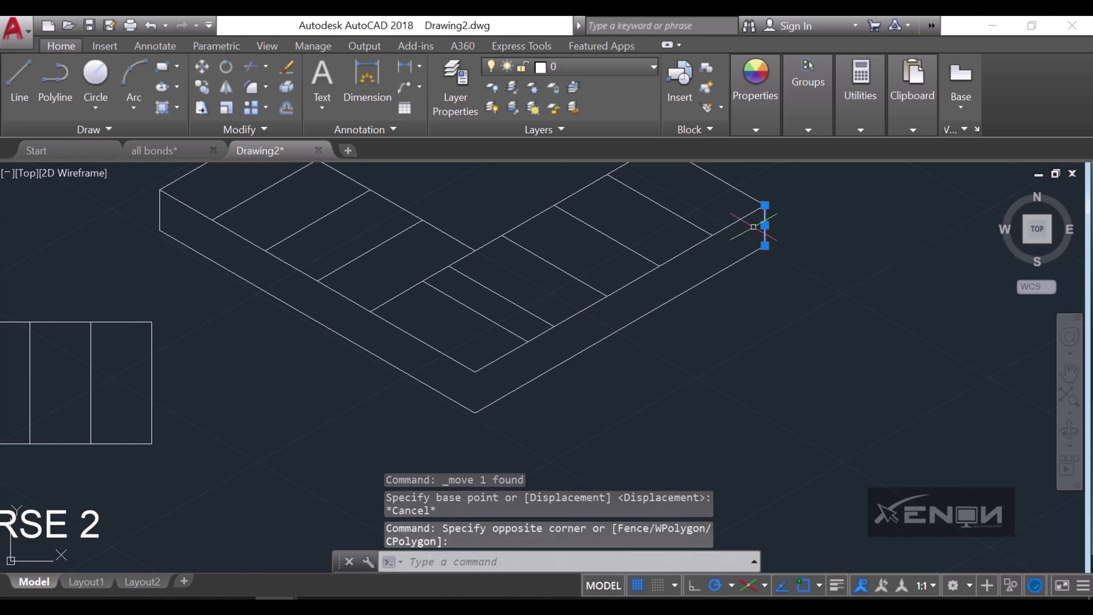
pyautogui.click(202, 88)
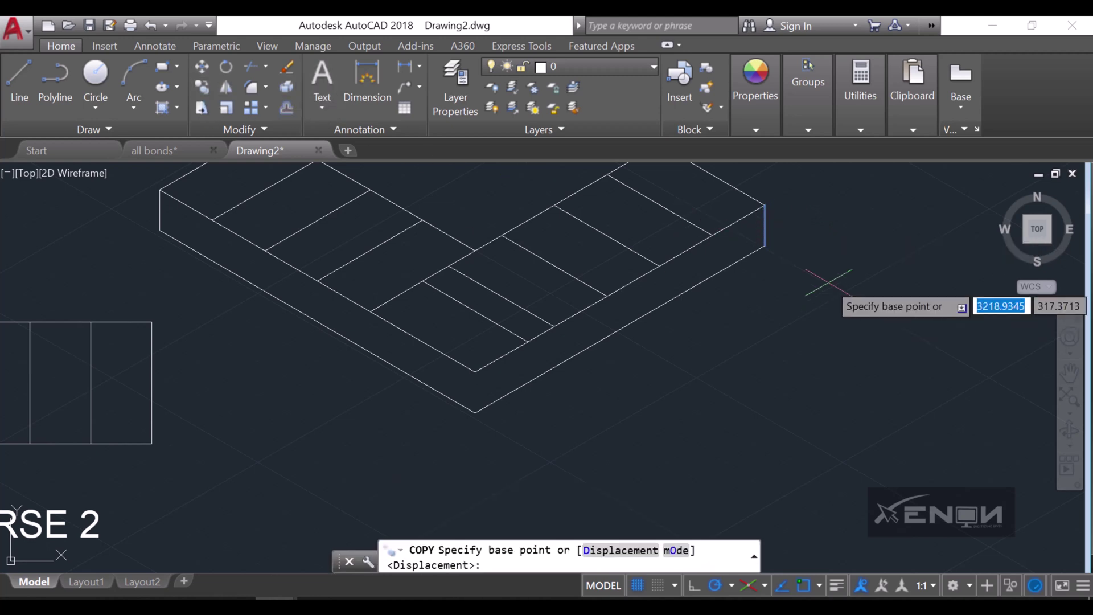
pyautogui.click(764, 205)
pyautogui.click(712, 234)
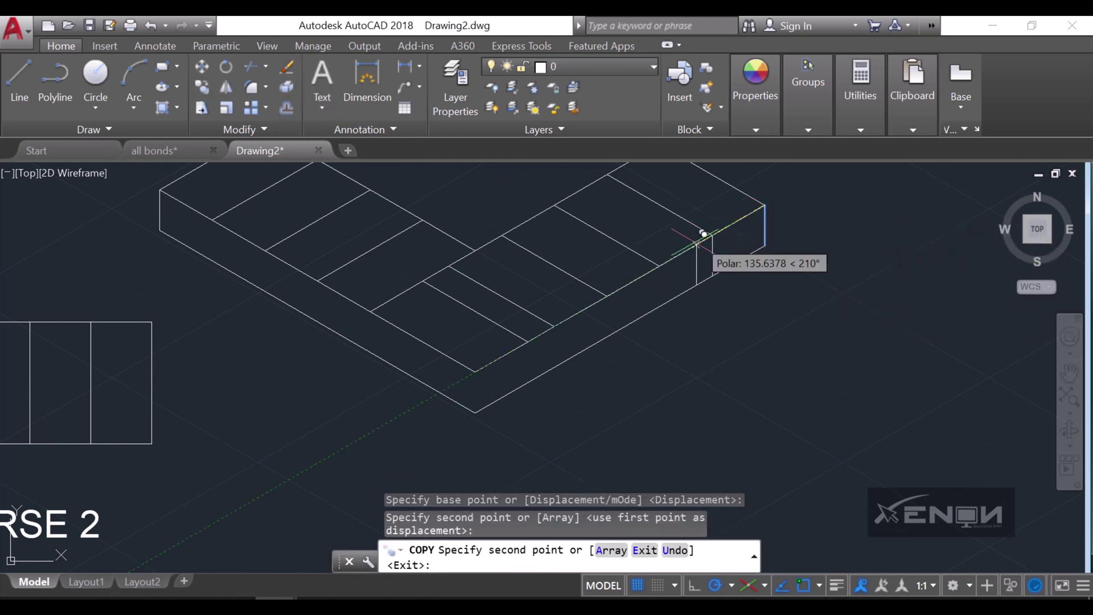
pyautogui.click(660, 265)
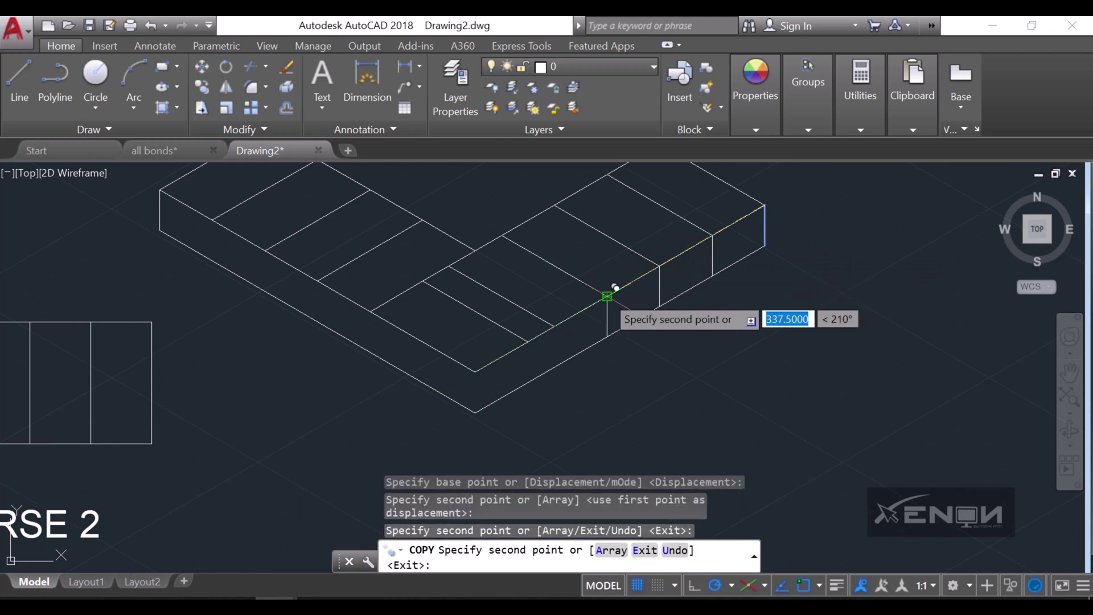
pyautogui.click(592, 302)
pyautogui.click(554, 326)
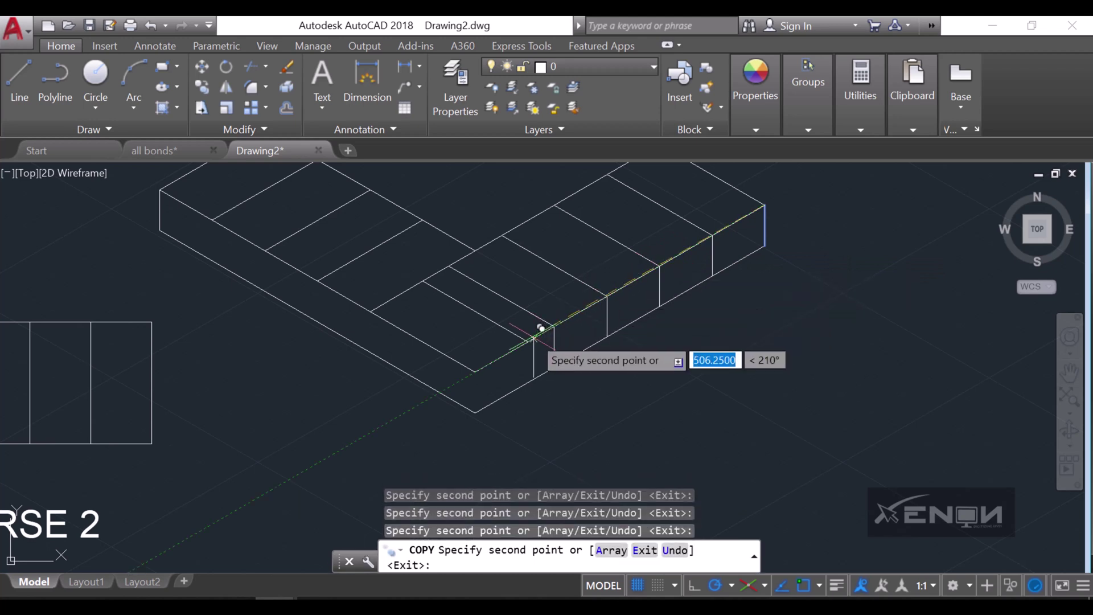
pyautogui.click(535, 334)
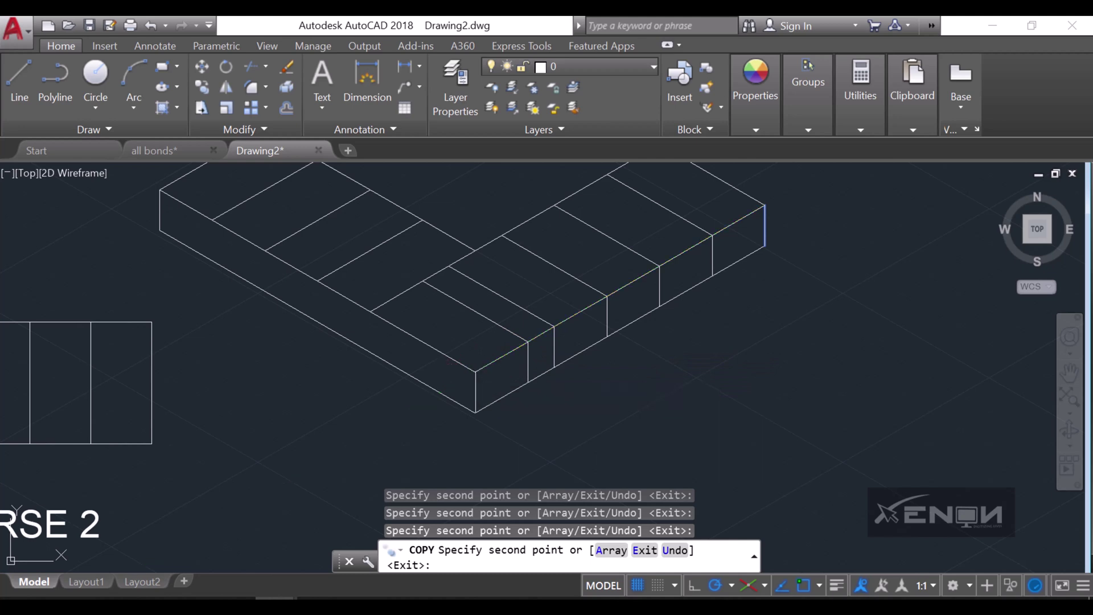
# Step: Place further copies of the vertical edge at the four brick joints along the left wing's front face
pyautogui.click(371, 306)
pyautogui.click(317, 272)
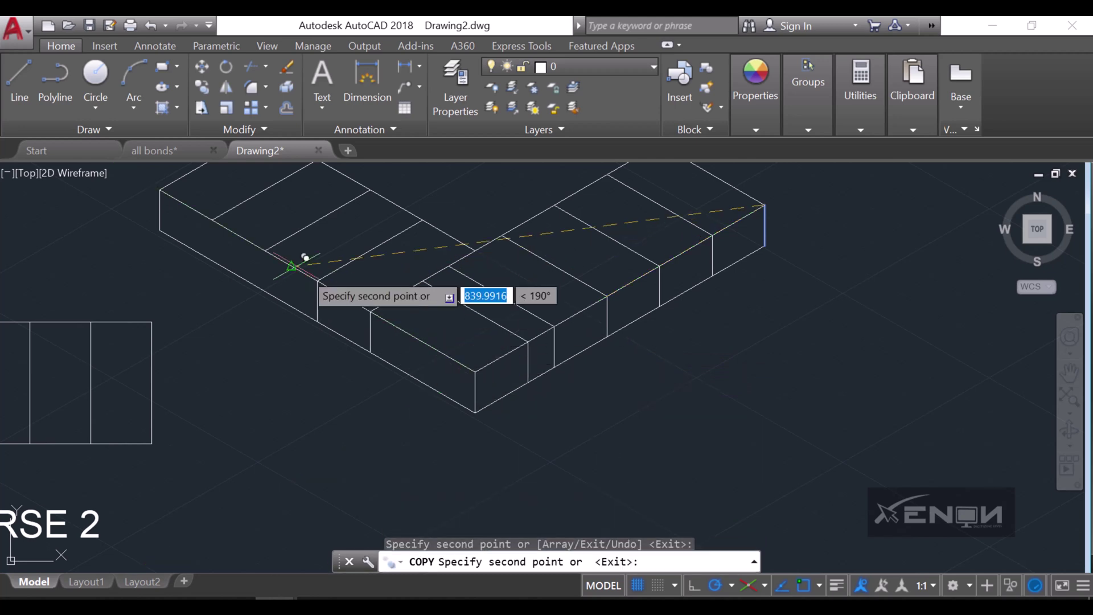
pyautogui.click(273, 242)
pyautogui.click(214, 217)
pyautogui.press('Return')
pyautogui.scroll(-4, 737, 332)
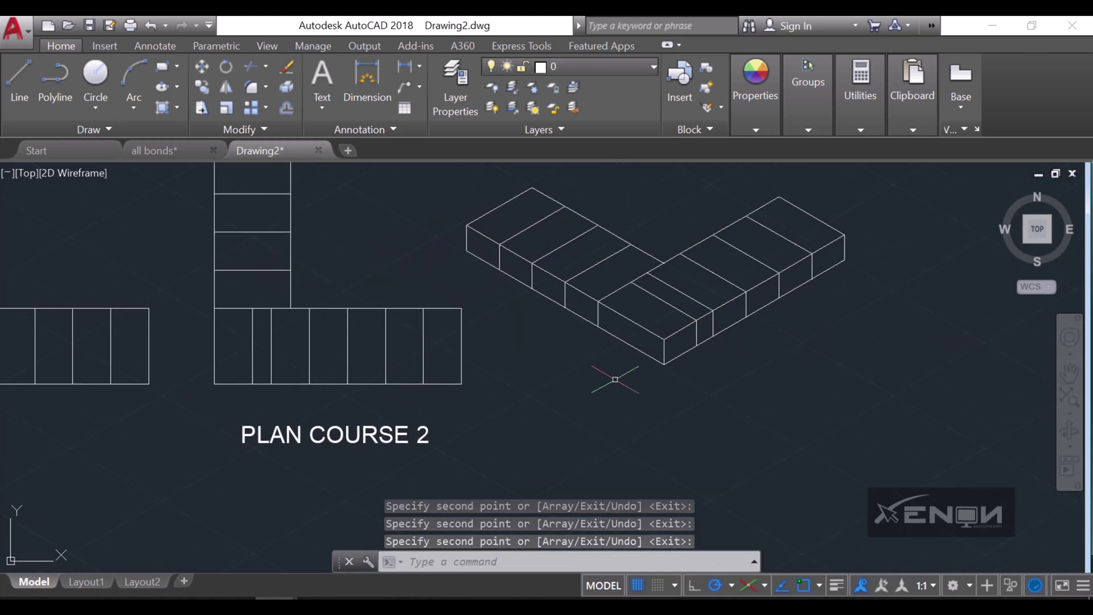
# Step: Draw the lower course's first header face from the near bottom corner: 75 down, 112.5 at 150°, and up to the course above
pyautogui.moveTo(566, 378); pyautogui.dragTo(569, 379, button='middle')
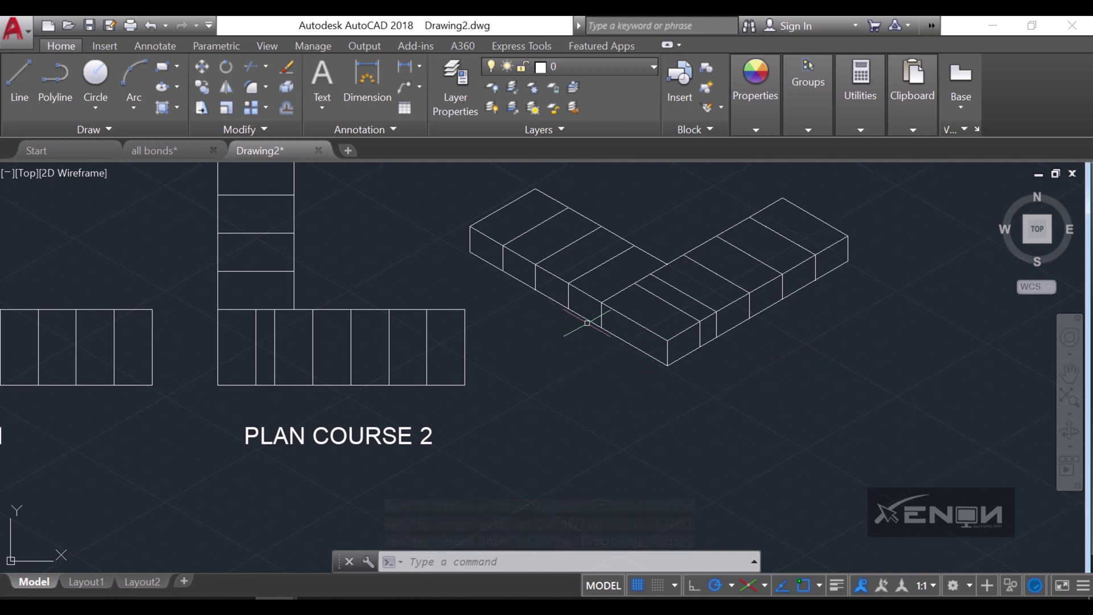
pyautogui.click(19, 76)
pyautogui.moveTo(616, 381); pyautogui.dragTo(693, 390, button='middle')
pyautogui.moveTo(475, 394)
pyautogui.mouseDown(button='middle')
pyautogui.moveTo(559, 387)
pyautogui.moveTo(533, 388)
pyautogui.mouseUp(button='middle')
pyautogui.moveTo(708, 402); pyautogui.dragTo(708, 383, button='middle')
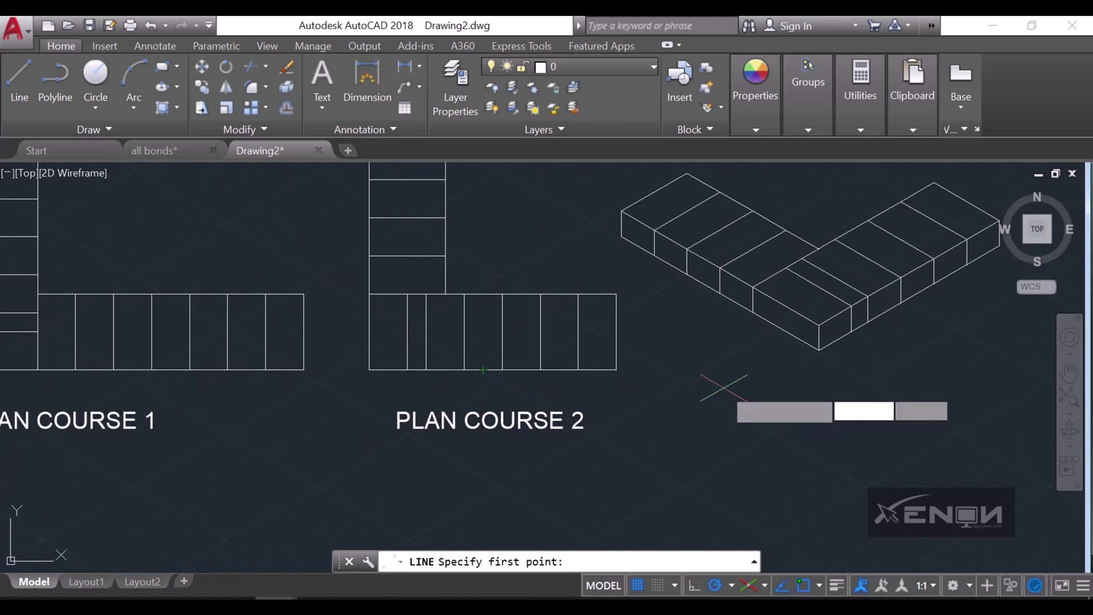
pyautogui.click(819, 350)
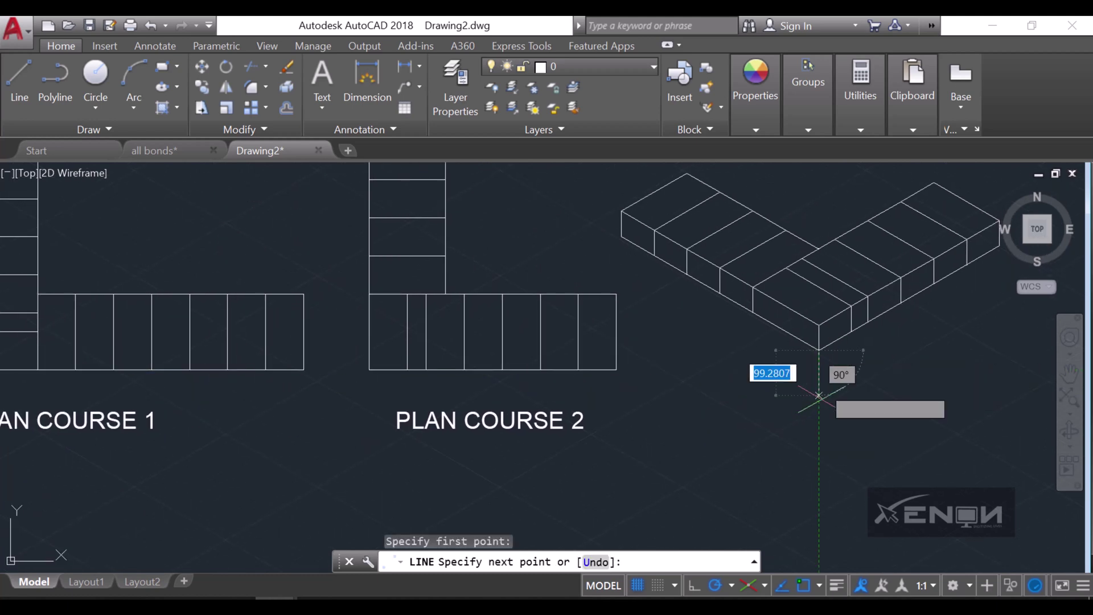
pyautogui.write('75')
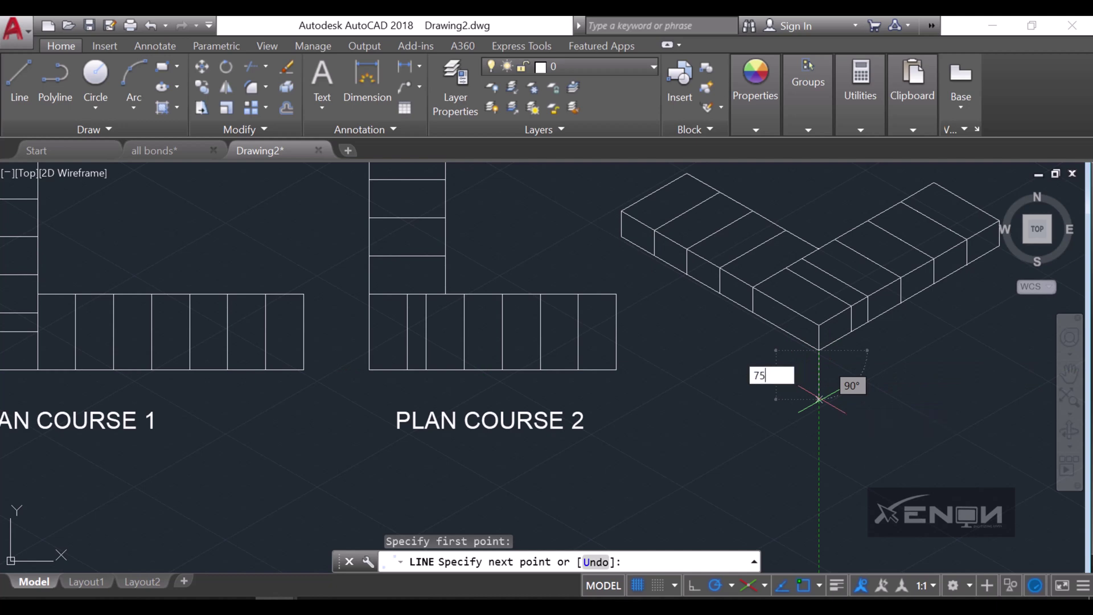
pyautogui.press('Return')
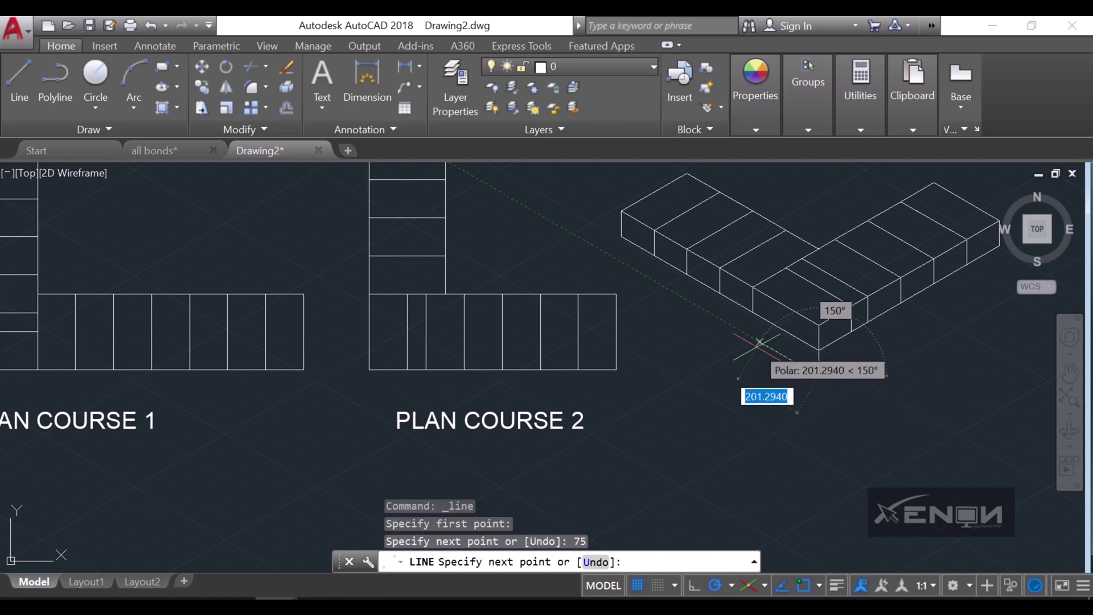
pyautogui.write('112.5')
pyautogui.press('Return')
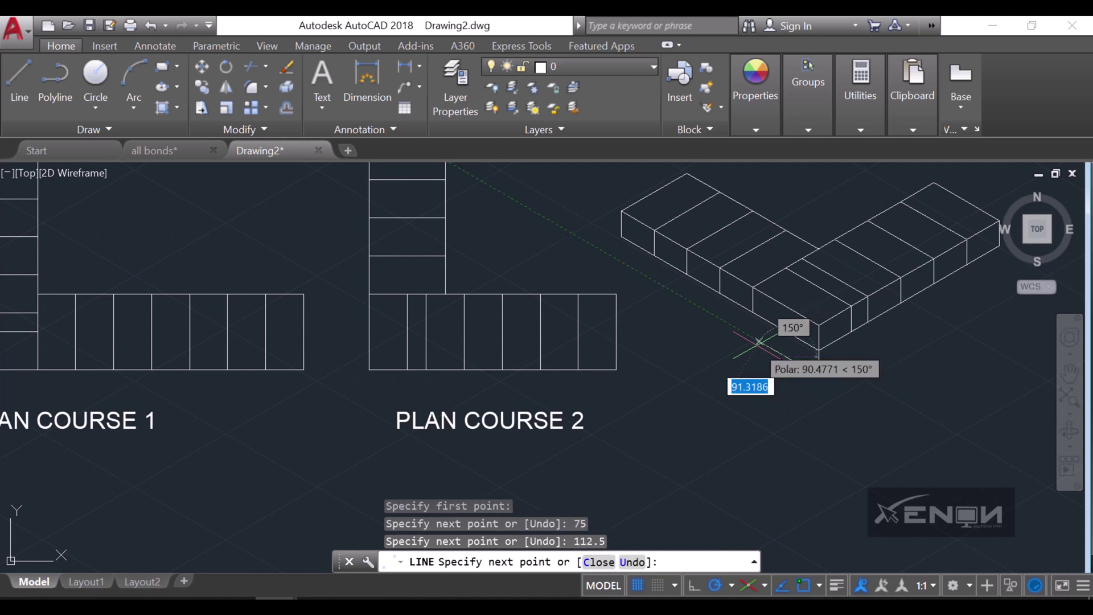
pyautogui.scroll(5, 777, 346)
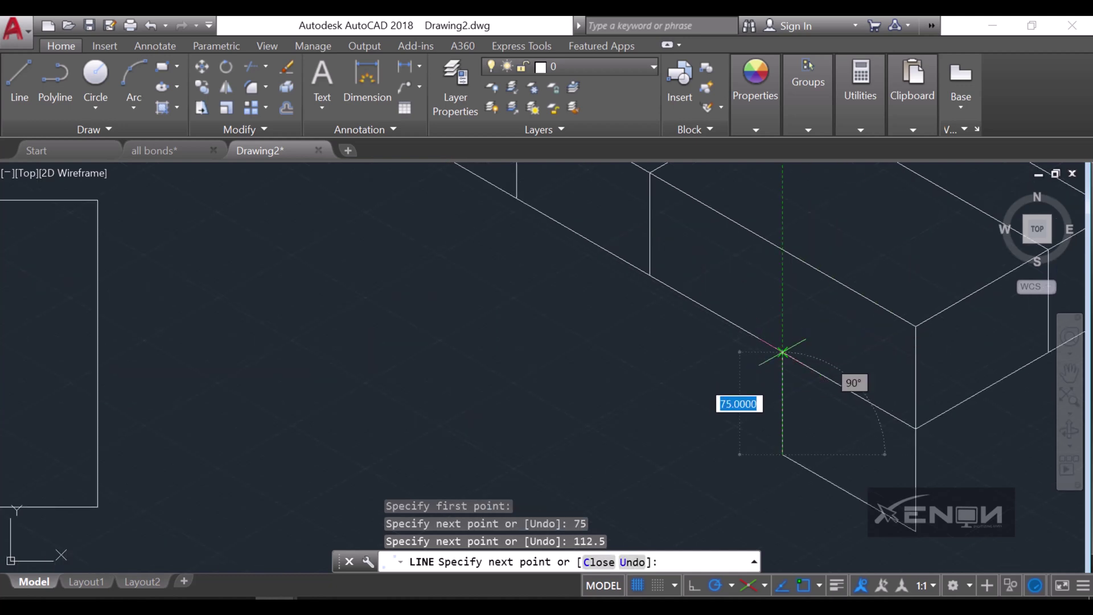
pyautogui.click(783, 352)
pyautogui.press('Return')
# Step: Draw the closer face beside the header: 56.25 at 150° from its lower corner, with a vertical side up to the upper course
pyautogui.press('Return')
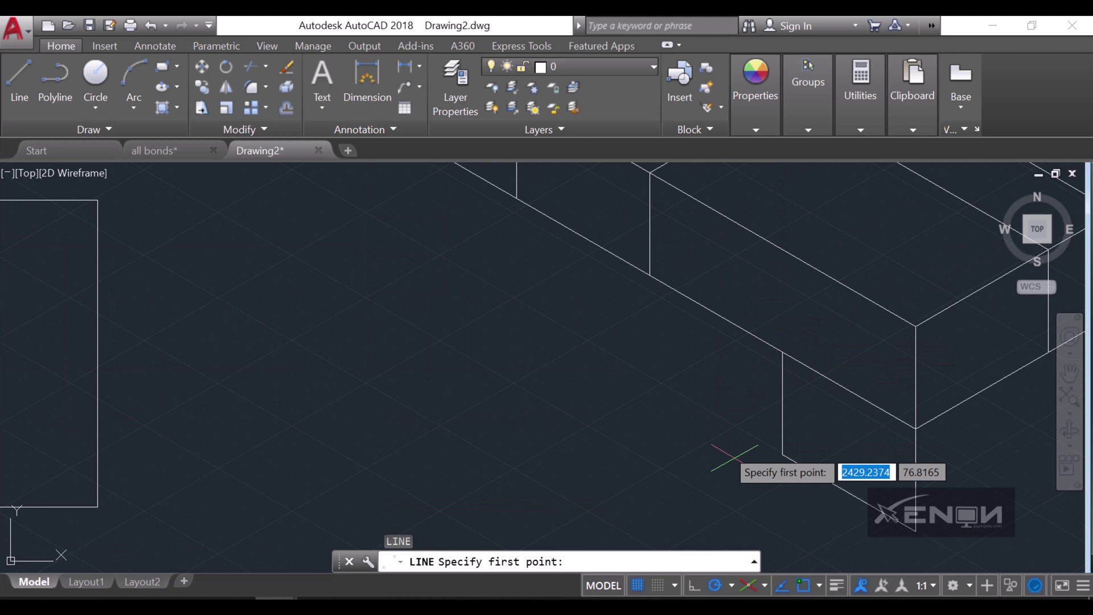
pyautogui.click(783, 454)
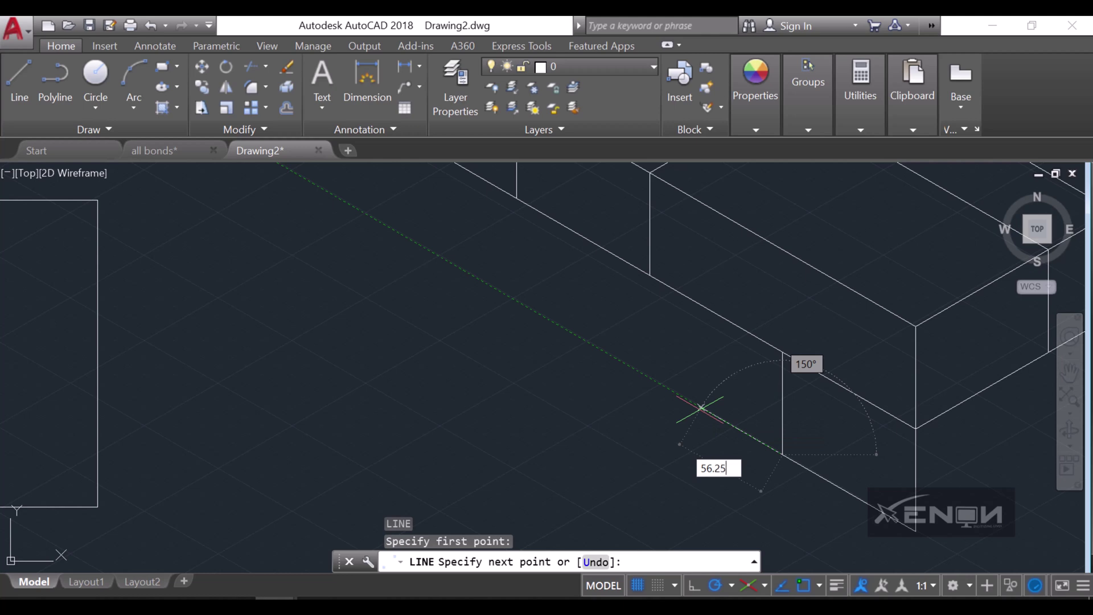
pyautogui.press('Return')
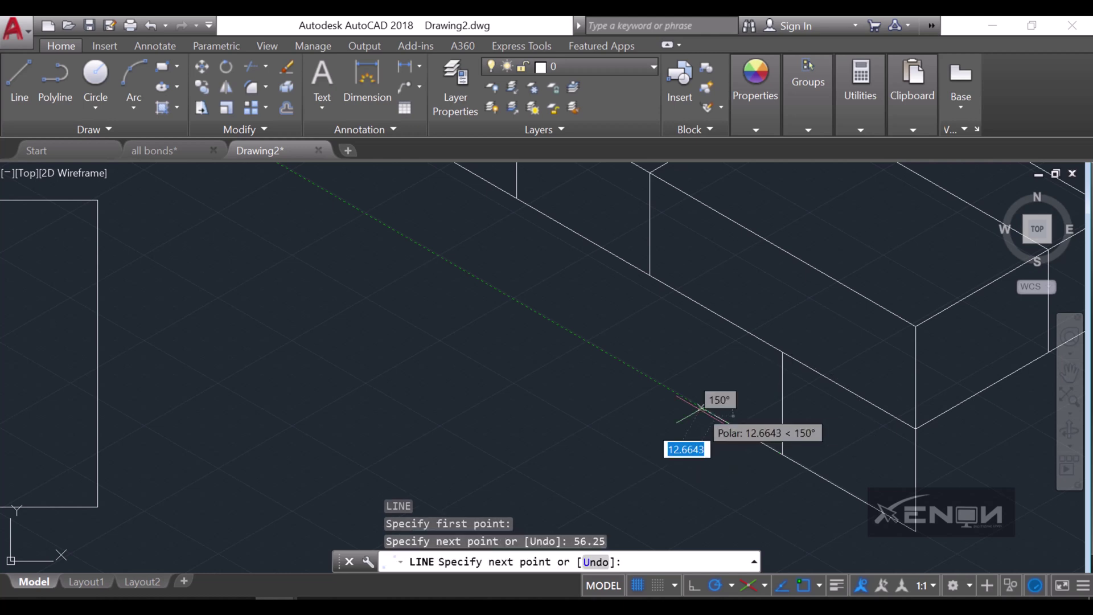
pyautogui.click(715, 314)
pyautogui.press('Return')
pyautogui.scroll(-2, 645, 384)
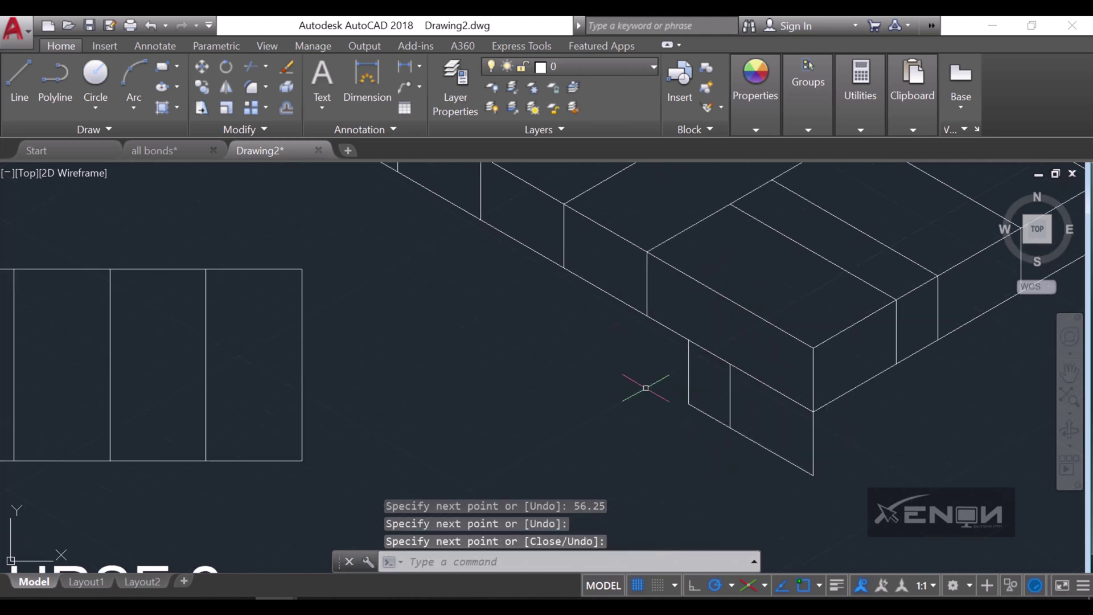
# Step: Copy the header's bottom edge and vertical joint four times along 150°, starting at the closer's outer corner, to complete the left wing's lower course
pyautogui.press('Return')
pyautogui.click(730, 409)
pyautogui.click(750, 439)
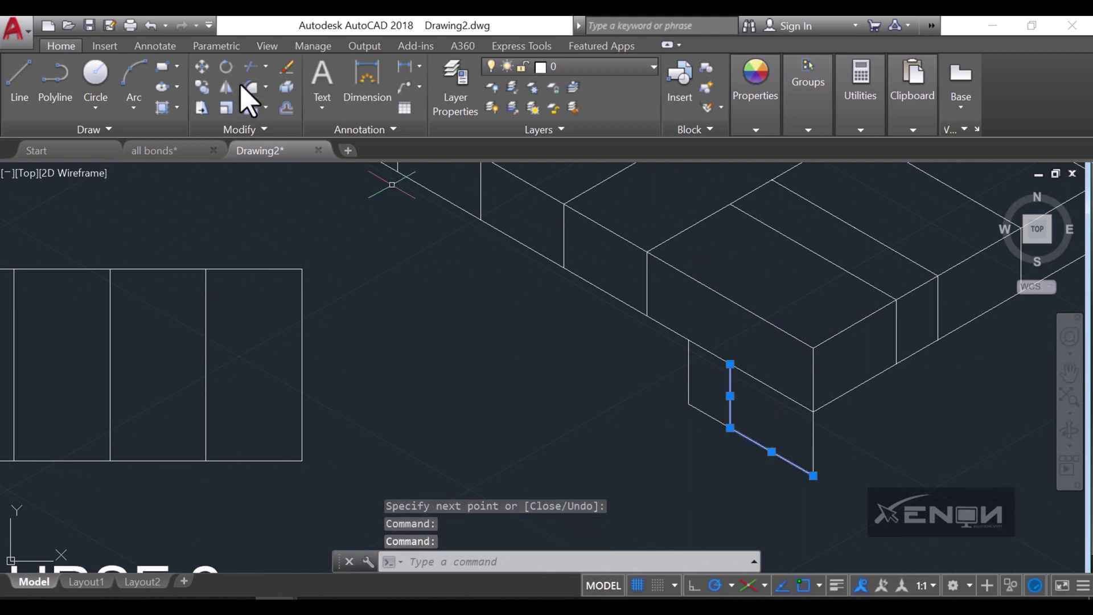
pyautogui.click(202, 88)
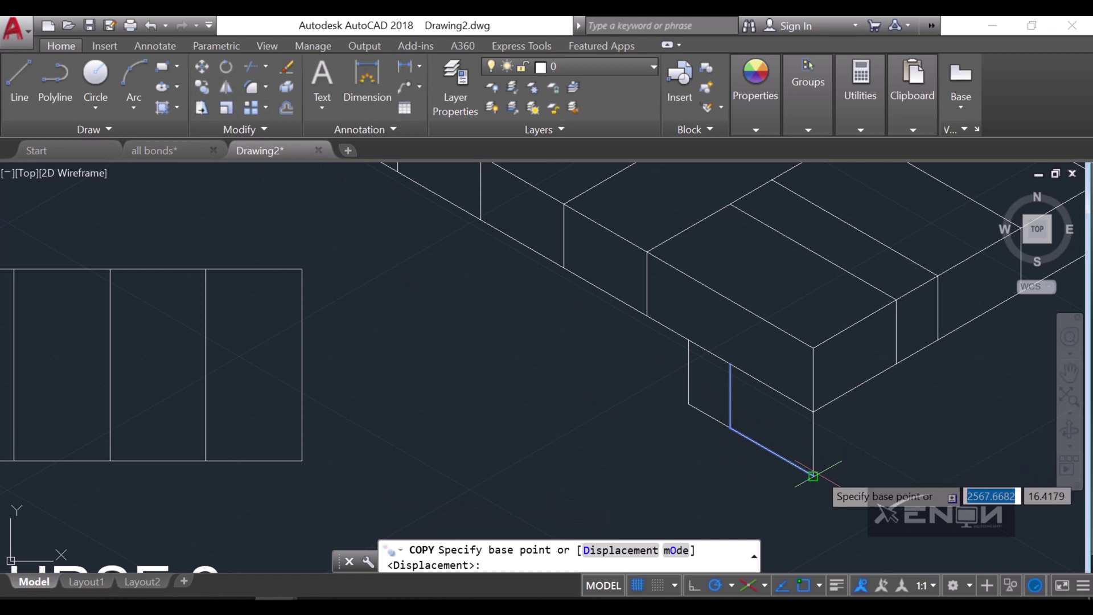
pyautogui.click(813, 476)
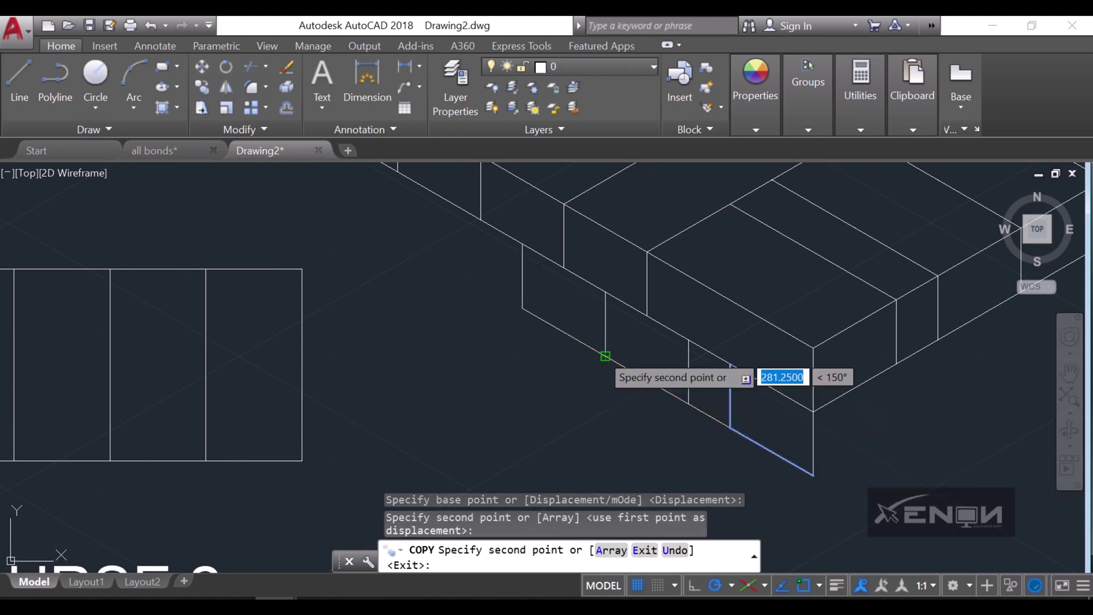
pyautogui.click(605, 354)
pyautogui.click(522, 307)
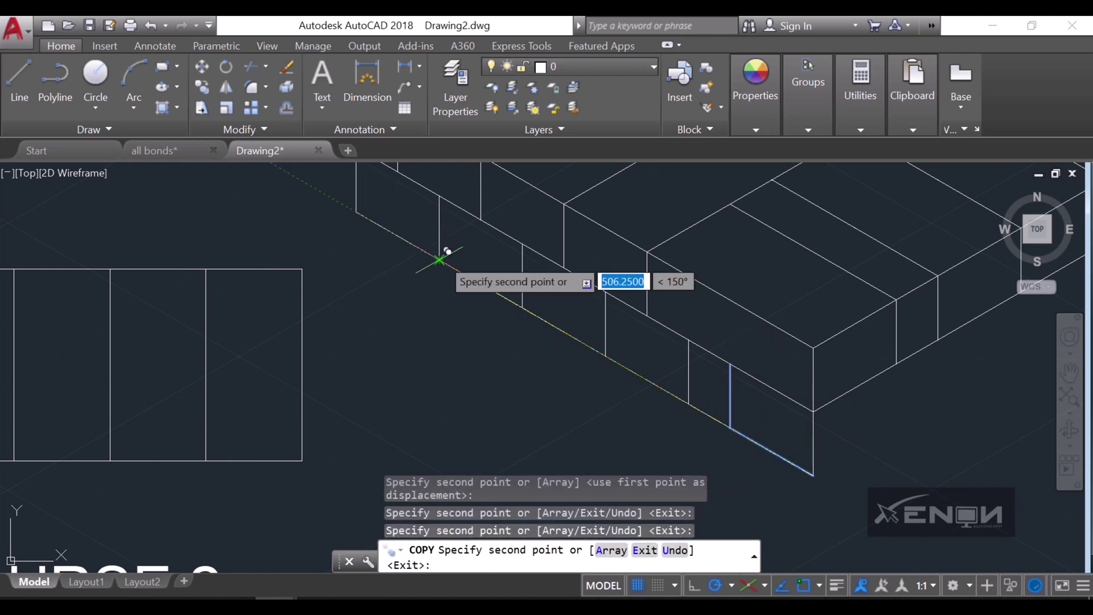
pyautogui.click(459, 310)
pyautogui.press('Return')
pyautogui.scroll(-4, 502, 347)
pyautogui.moveTo(741, 409); pyautogui.dragTo(609, 422, button='middle')
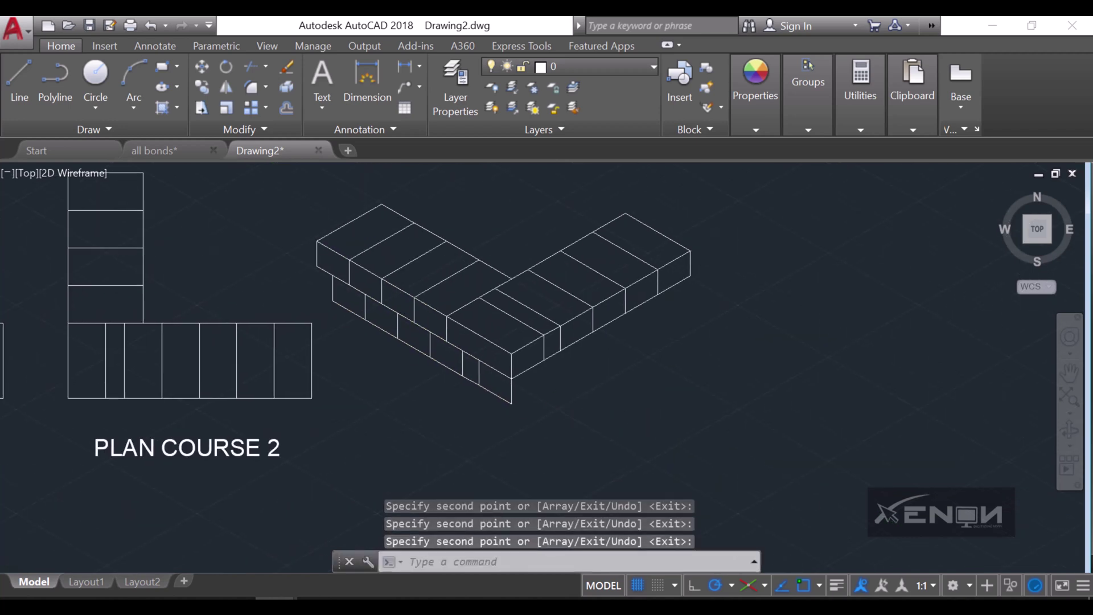
# Step: Draw the lower course's stretcher face on the right wing: 225 at 30° from the bottom corner, then vertically up to the upper course
pyautogui.scroll(2, 525, 404)
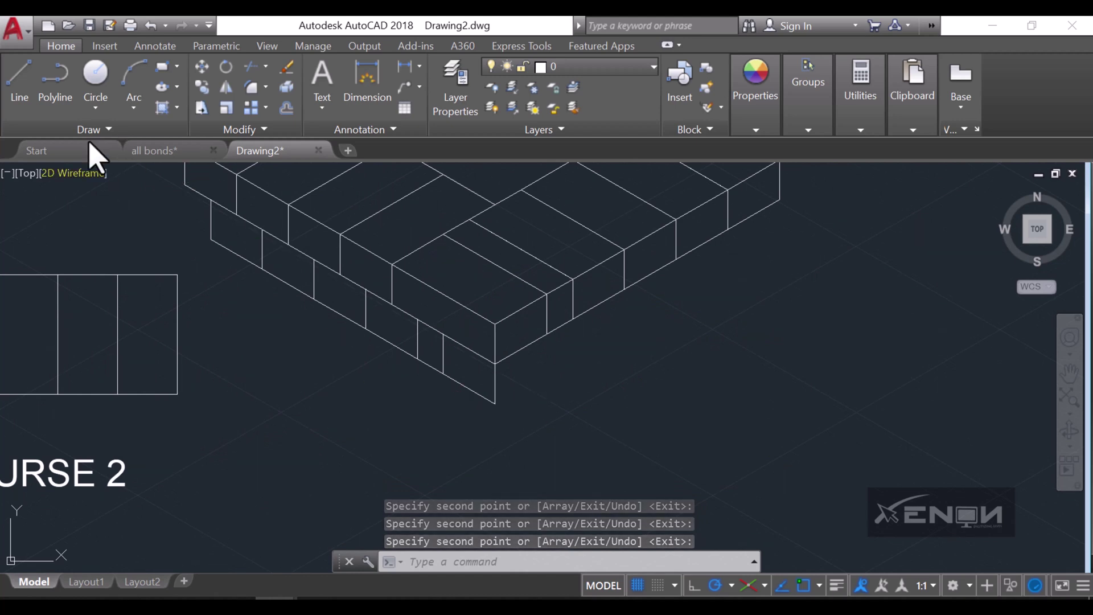
pyautogui.click(21, 85)
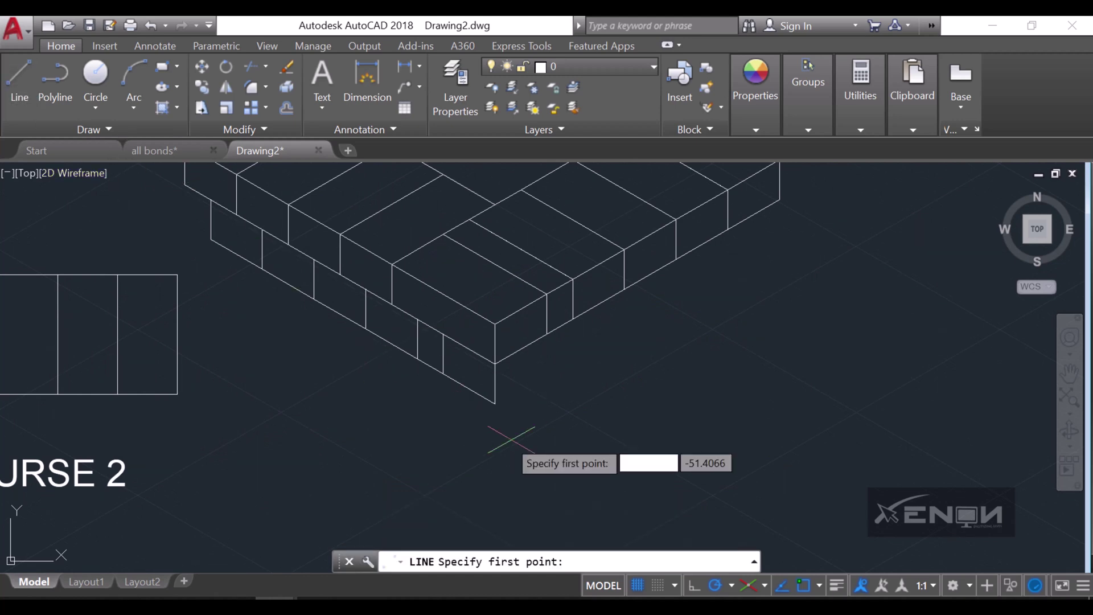
pyautogui.click(495, 403)
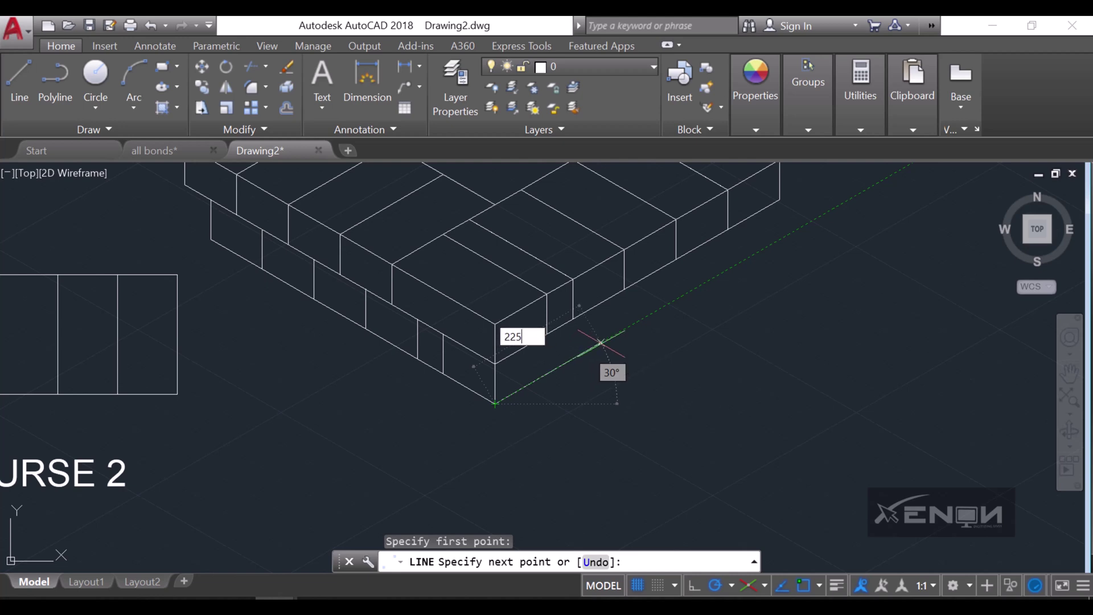
pyautogui.write('225')
pyautogui.press('Return')
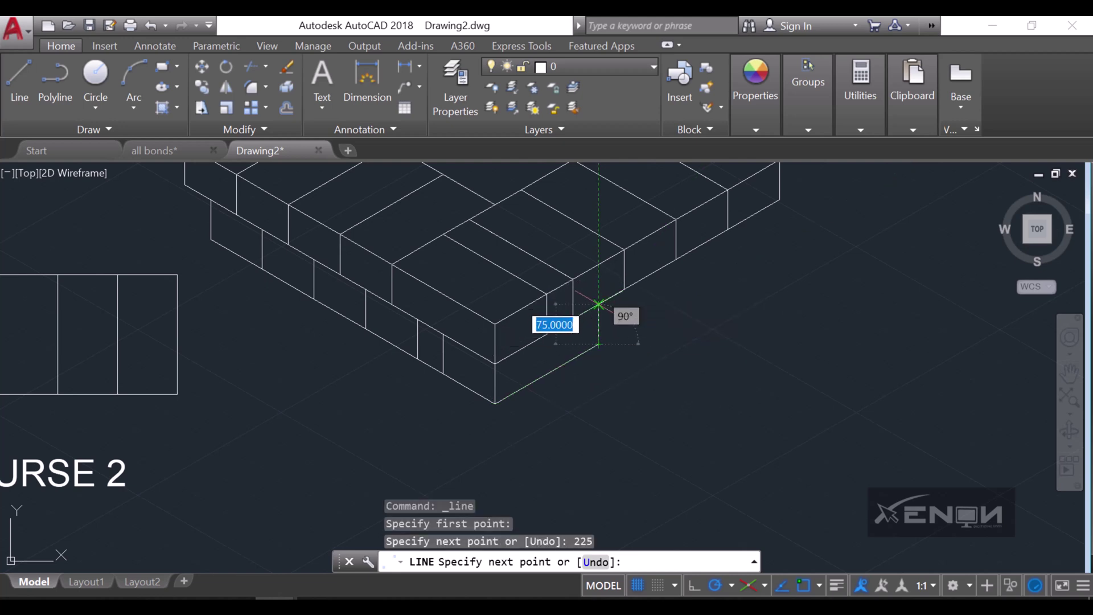
pyautogui.click(599, 306)
pyautogui.press('Return')
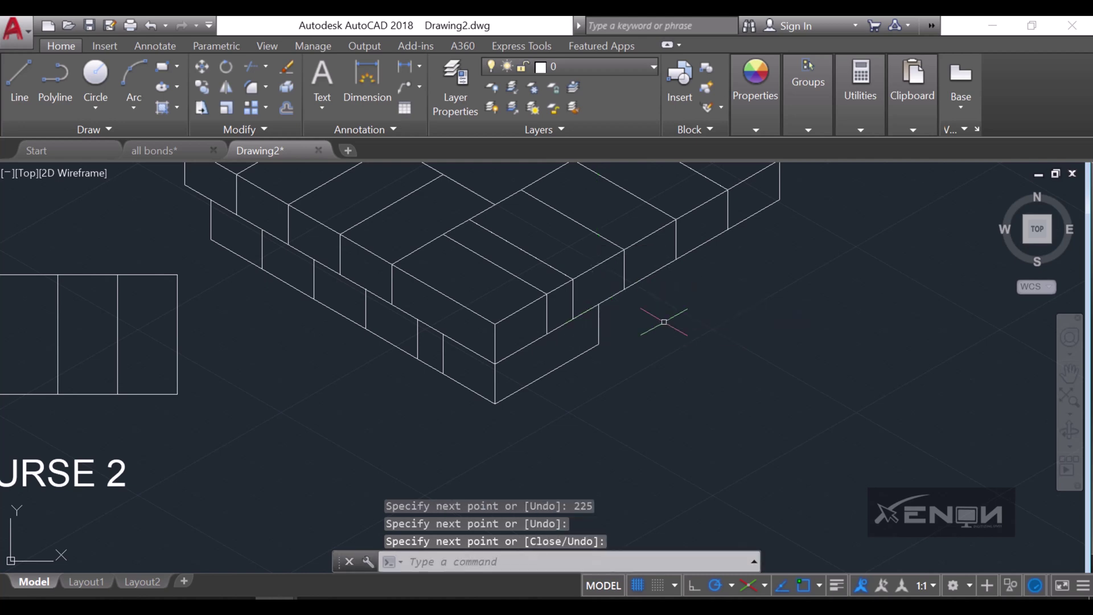
# Step: Draw the header face beside the stretcher: 112.5 at 30° from its lower corner, with a vertical side up to the upper course
pyautogui.press('Return')
pyautogui.click(598, 344)
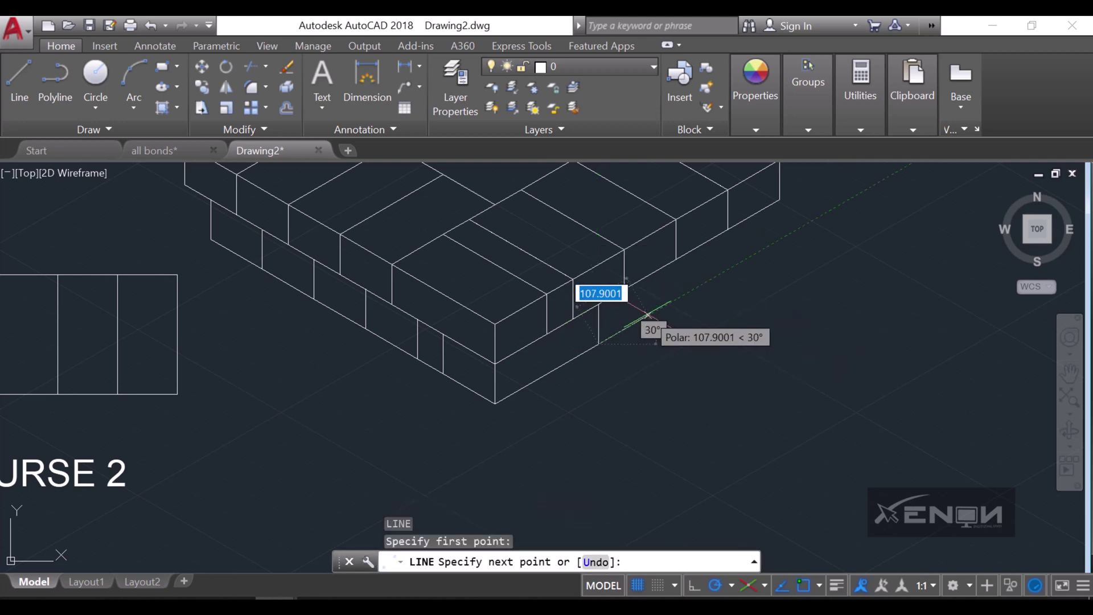
pyautogui.write('112.5')
pyautogui.press('Return')
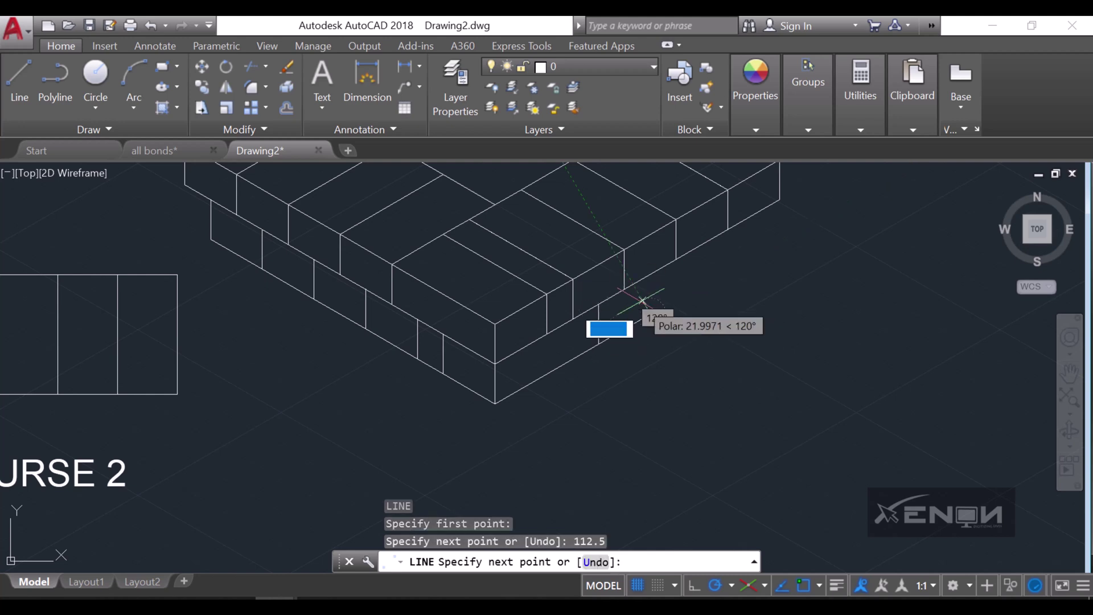
pyautogui.scroll(3, 642, 283)
pyautogui.click(660, 238)
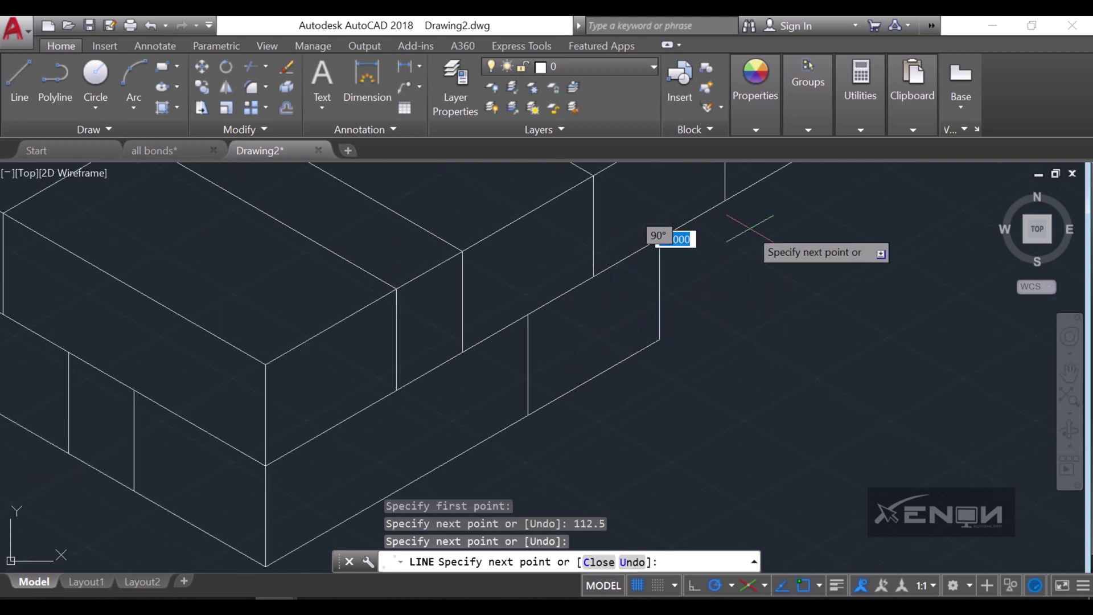
pyautogui.press('Return')
# Step: Copy the header's bottom edge and vertical joint twice end to end along 30° to complete the right wing's lower course
pyautogui.click(737, 383)
pyautogui.click(612, 302)
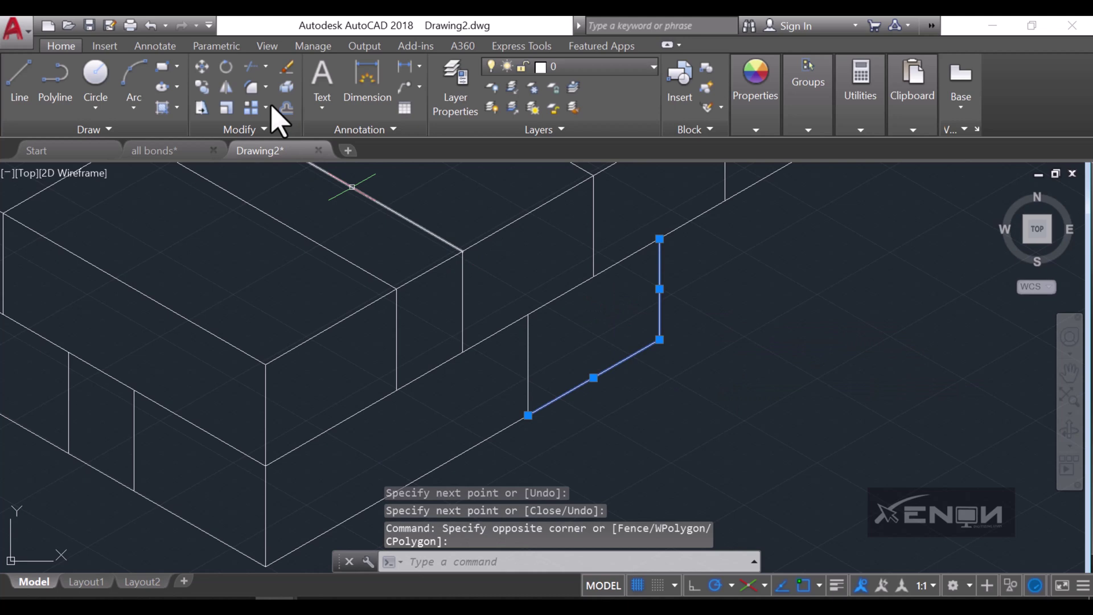
pyautogui.click(203, 87)
pyautogui.click(528, 415)
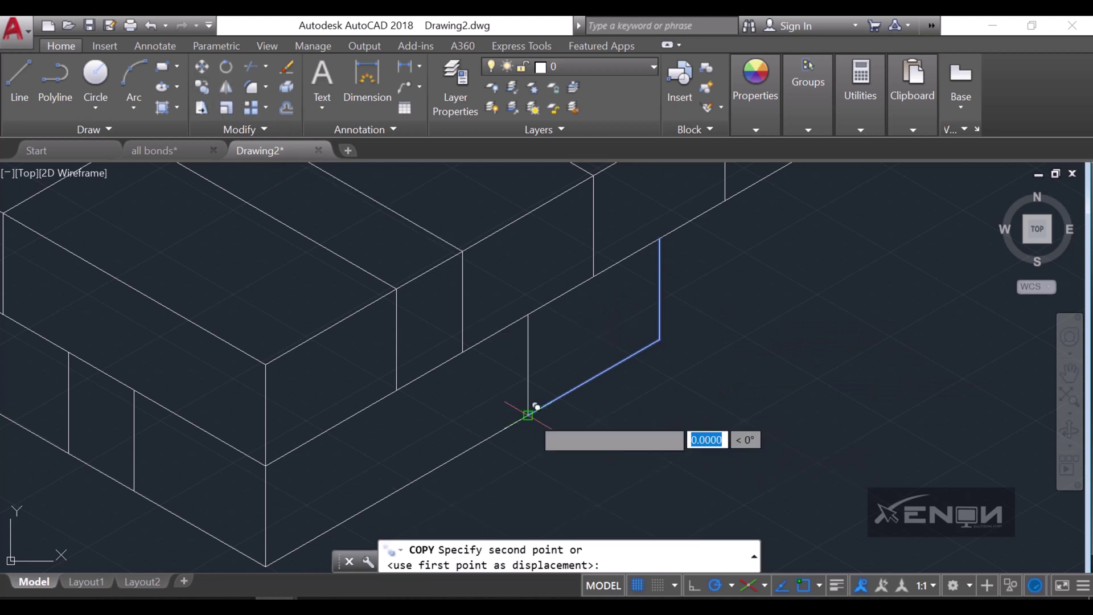
pyautogui.scroll(-3, 669, 346)
pyautogui.click(721, 316)
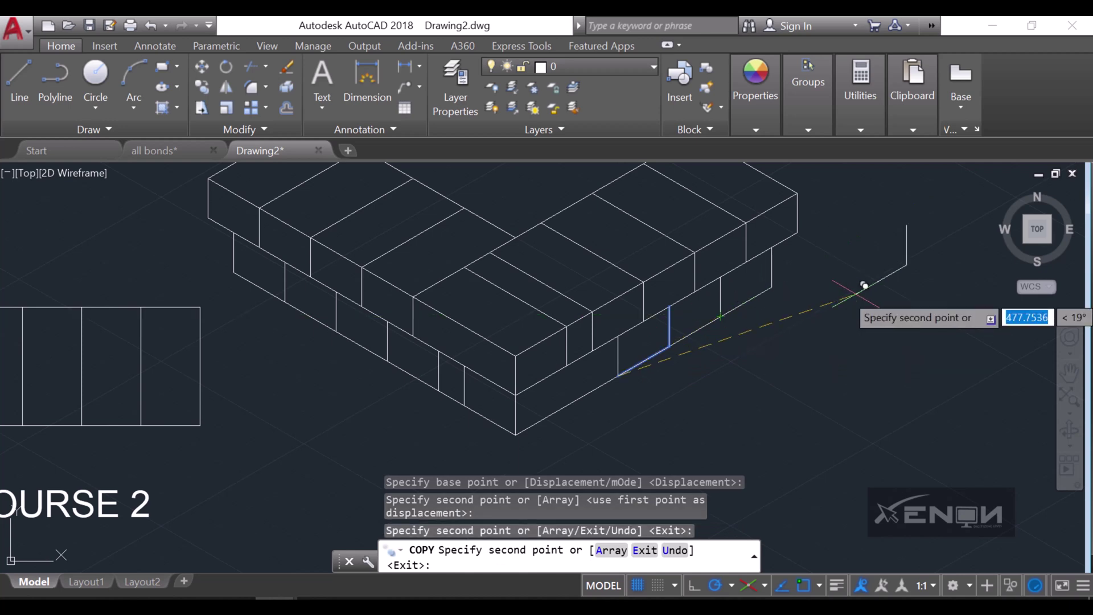
pyautogui.press('Return')
# Step: Copy the PLAN COURSE 2 label horizontally to a spot below the isometric view
pyautogui.scroll(-4, 724, 373)
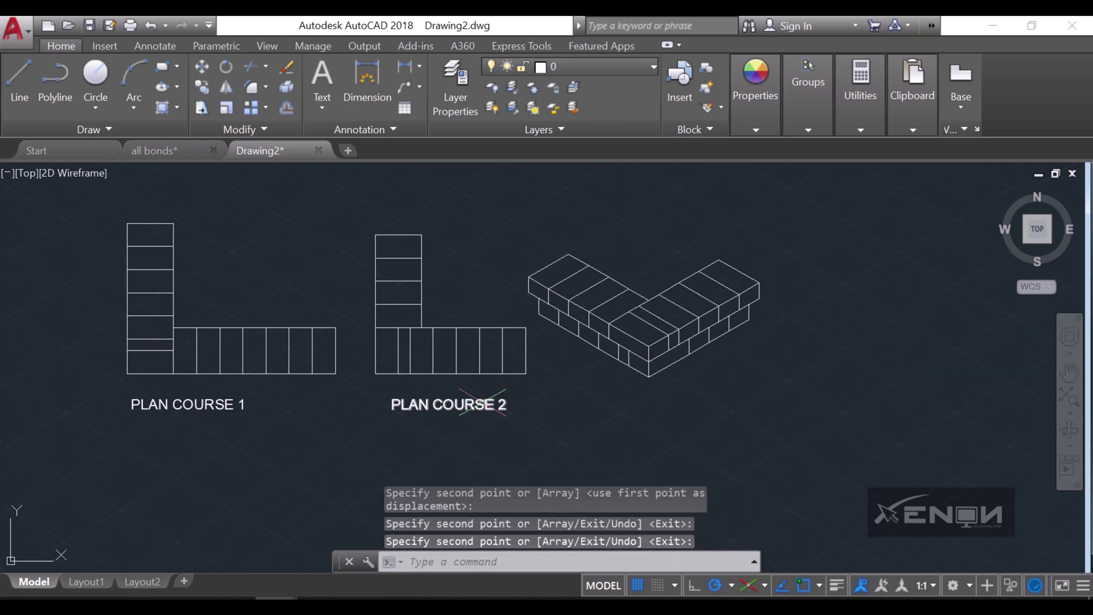
pyautogui.click(482, 403)
pyautogui.click(202, 87)
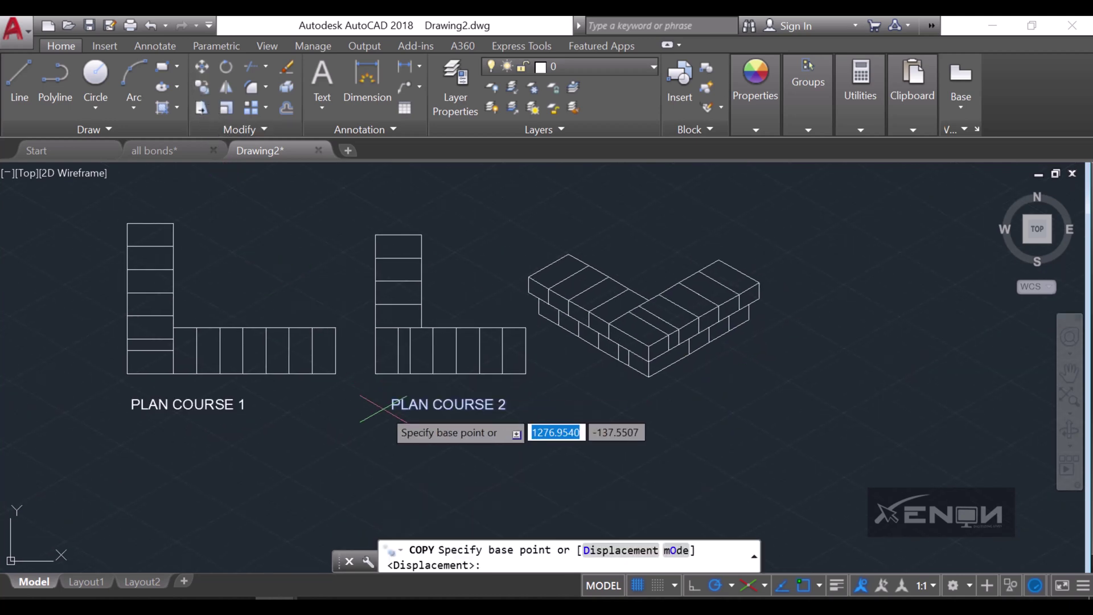
pyautogui.click(391, 408)
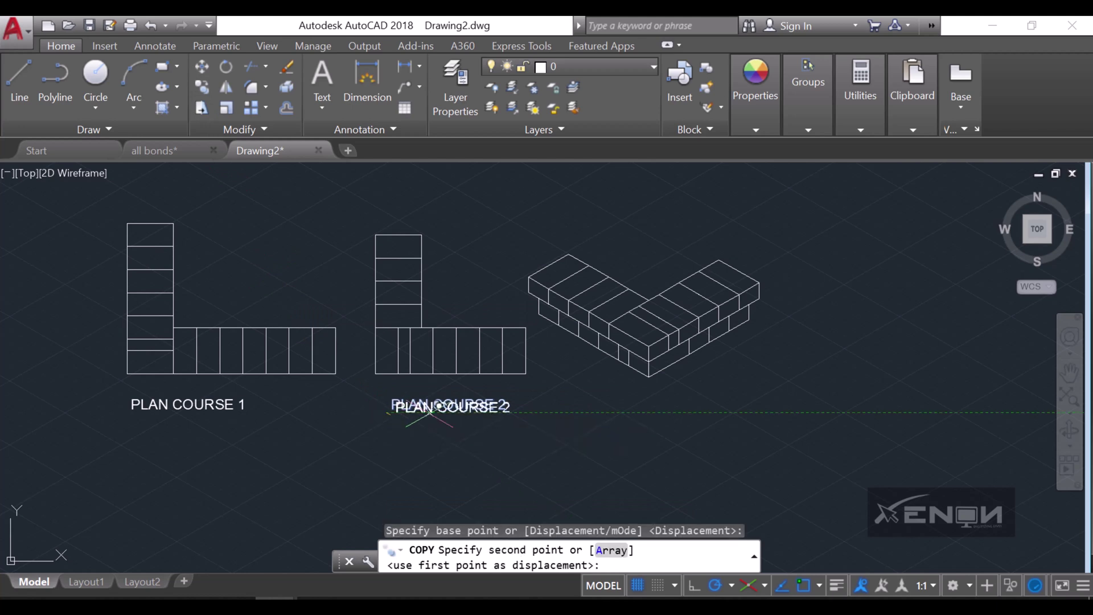
pyautogui.click(581, 409)
pyautogui.press('Return')
# Step: Change the text of the label below the isometric view to ISOMETRIC OF 2 COURSES
pyautogui.click(646, 403)
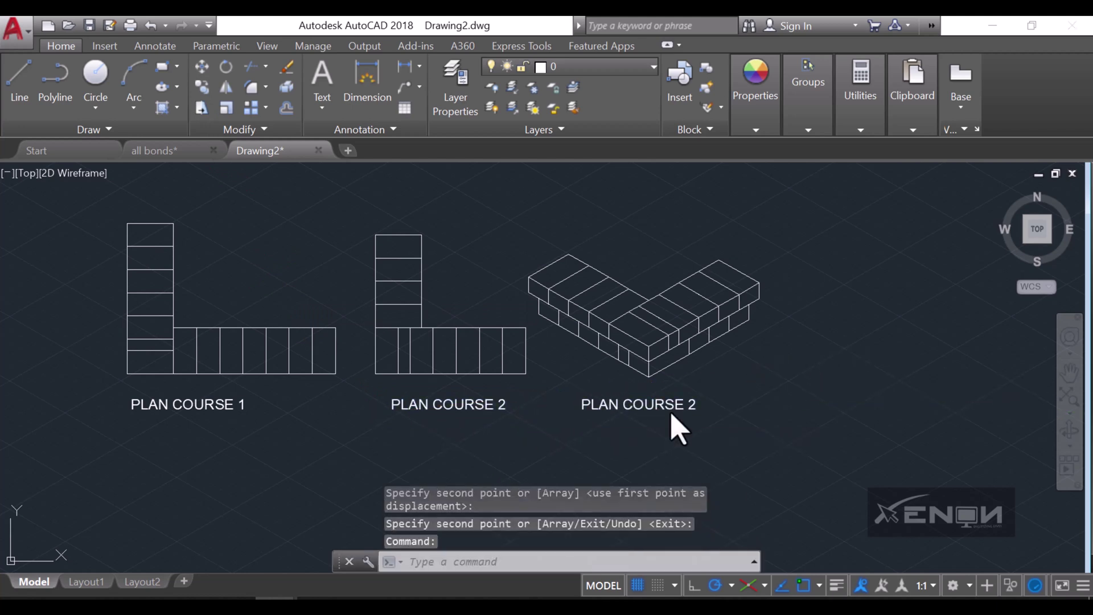
pyautogui.doubleClick(646, 402)
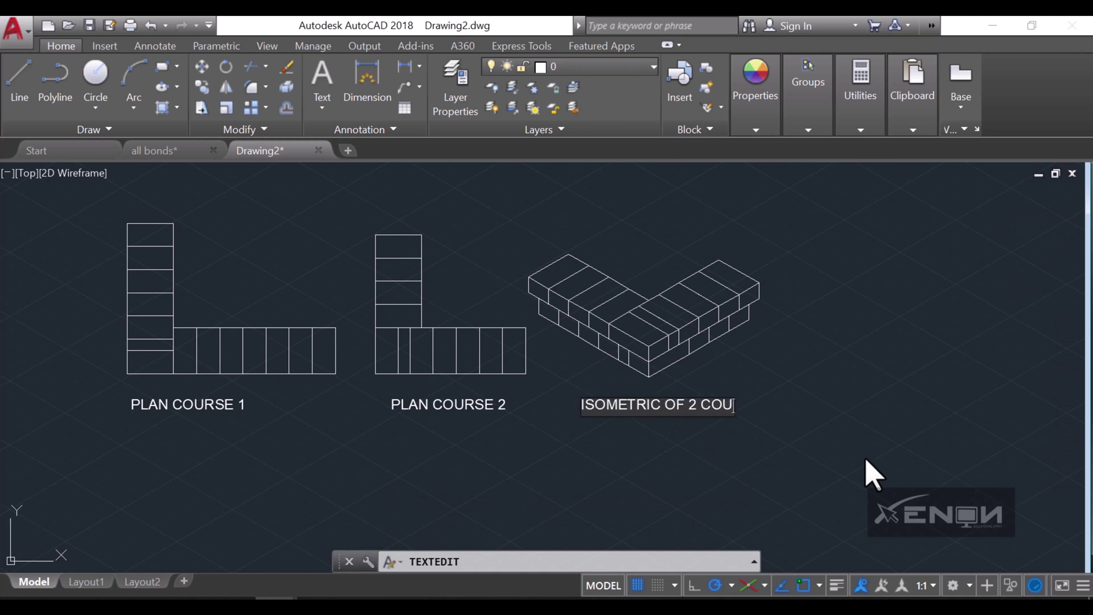
pyautogui.click(870, 396)
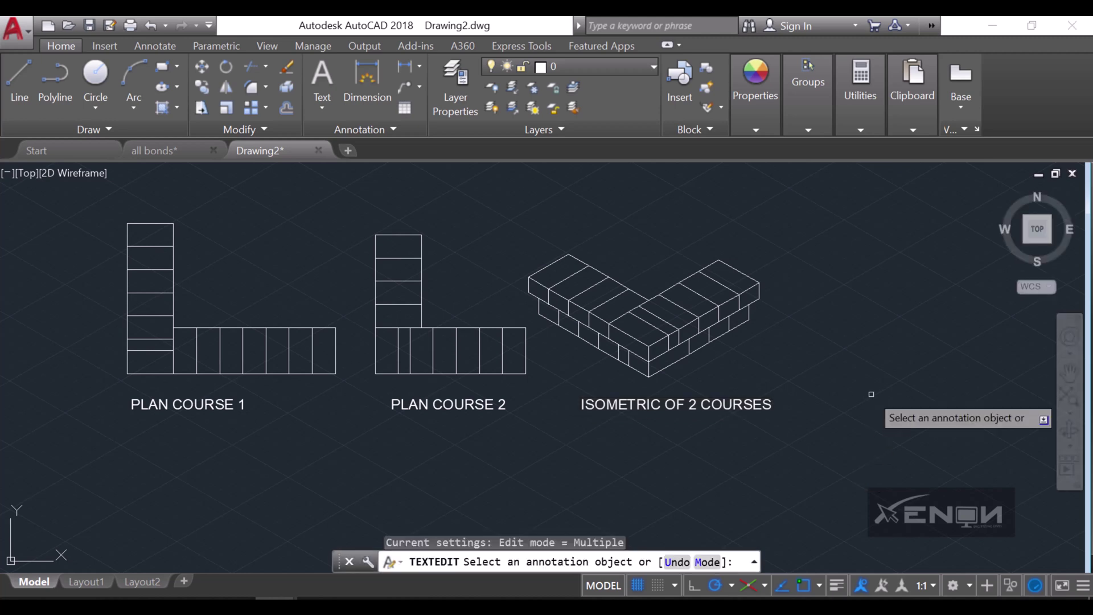
pyautogui.scroll(2, 875, 379)
pyautogui.scroll(-4, 854, 376)
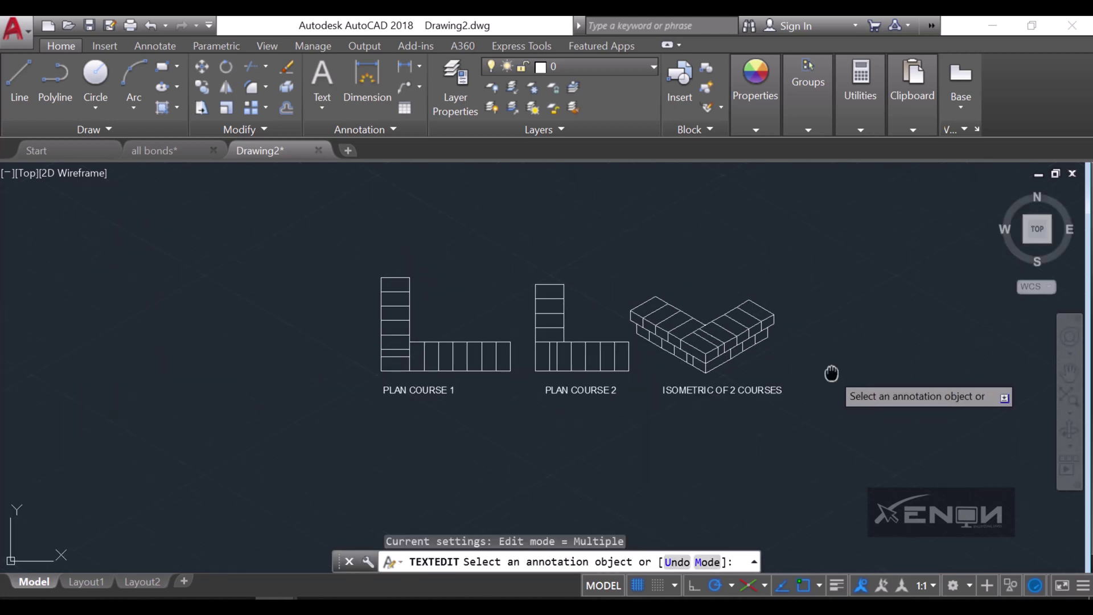
pyautogui.scroll(2, 837, 379)
pyautogui.moveTo(842, 374); pyautogui.dragTo(866, 385, button='middle')
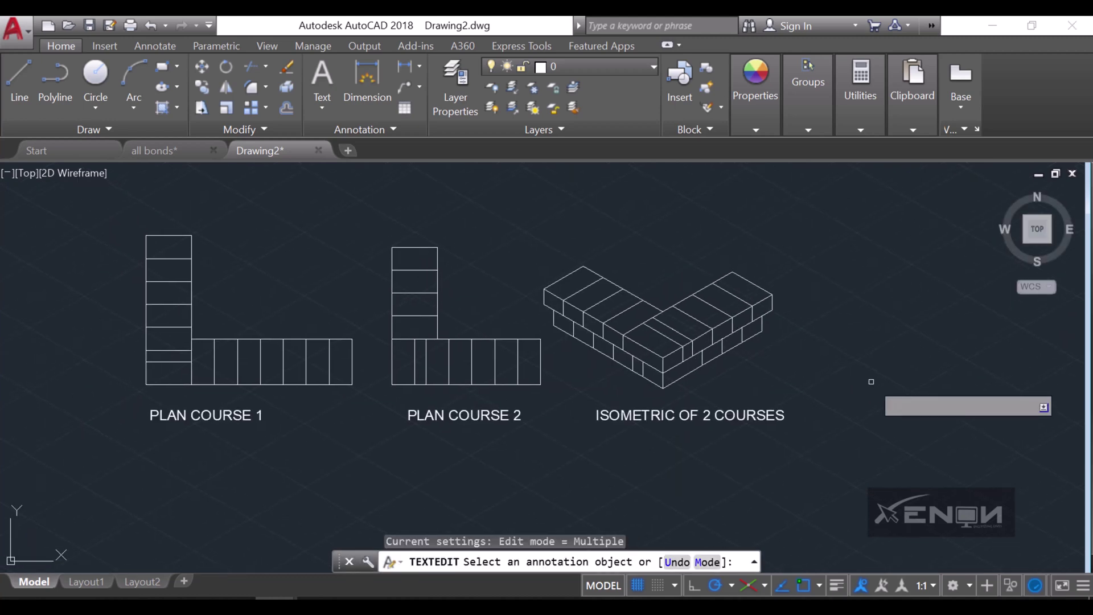
pyautogui.press('Escape')
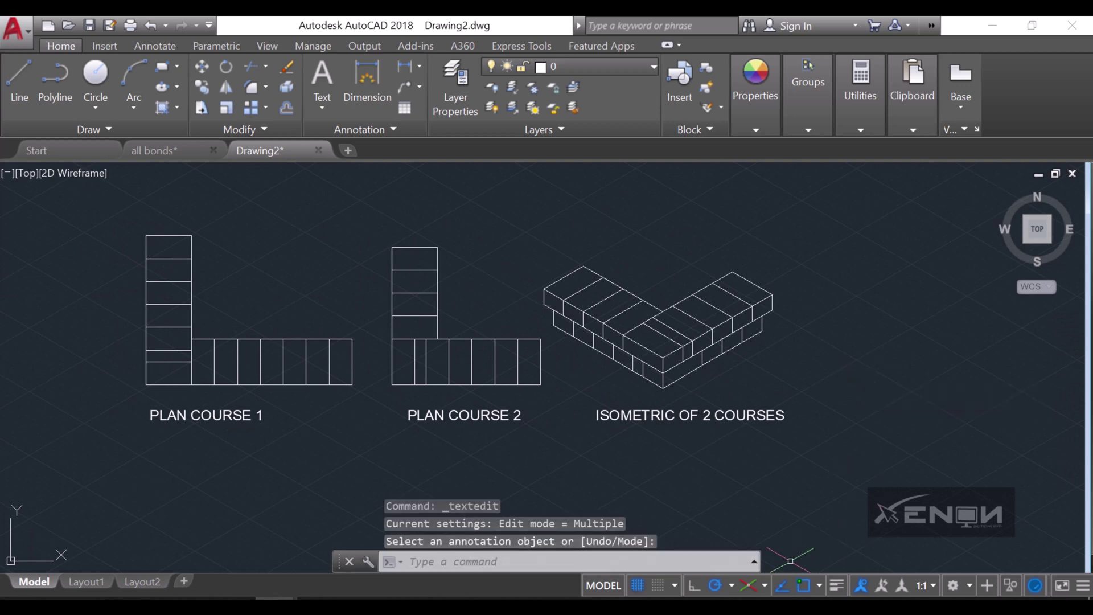
# Step: Turn off isometric drafting to return to the orthographic grid and crosshair
pyautogui.click(753, 588)
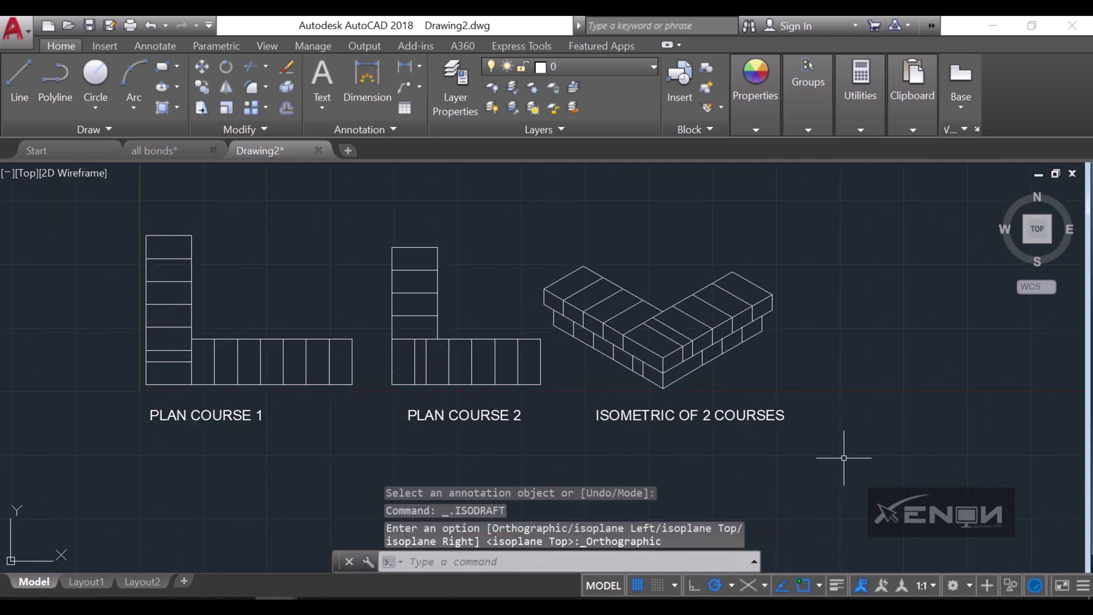